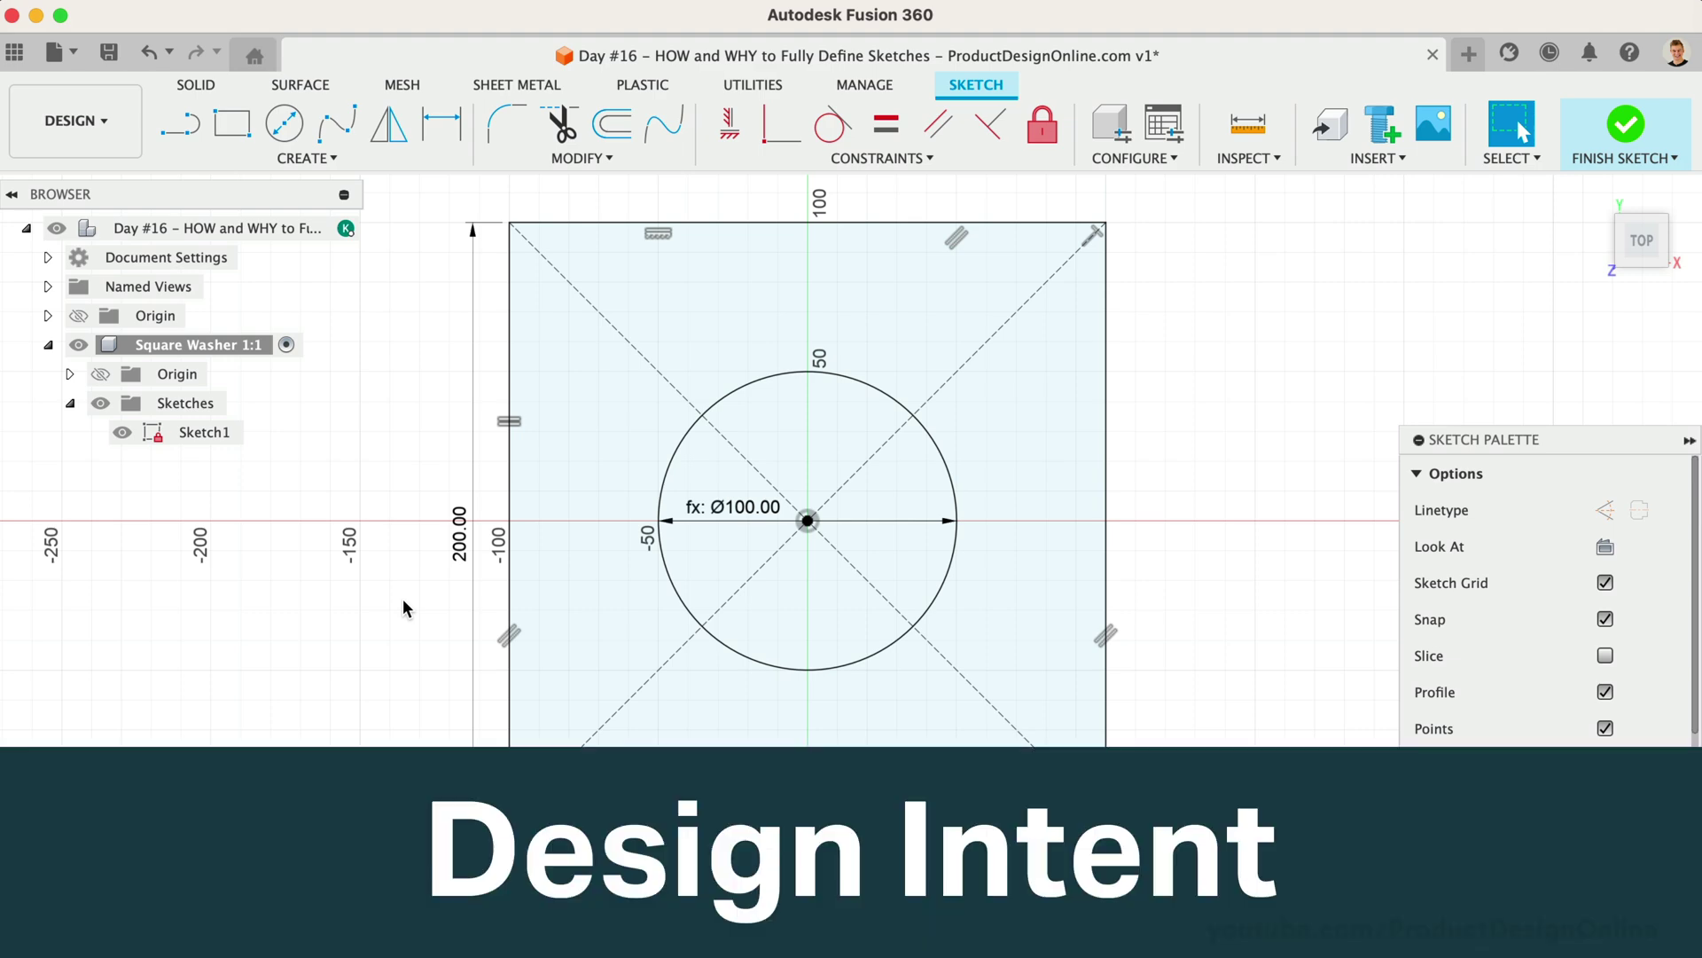
# - Edit the square's 200 mm size dimension and reopen the Side Profile sketch
pyautogui.doubleClick(461, 536)
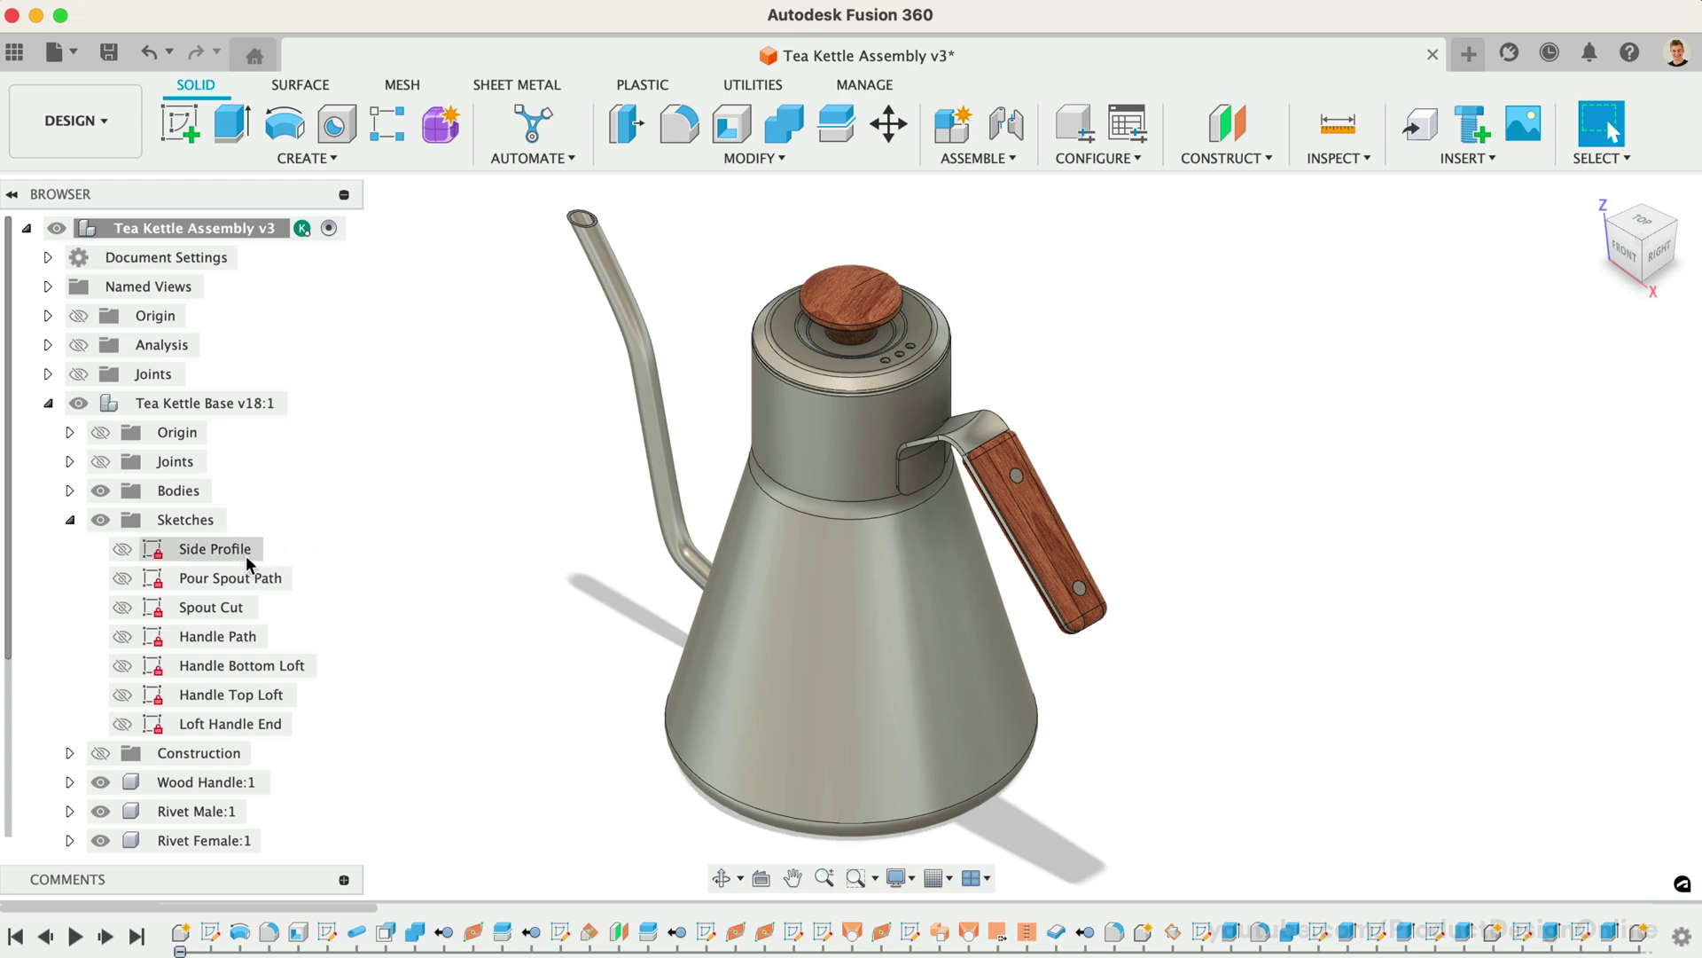
pyautogui.doubleClick(247, 559)
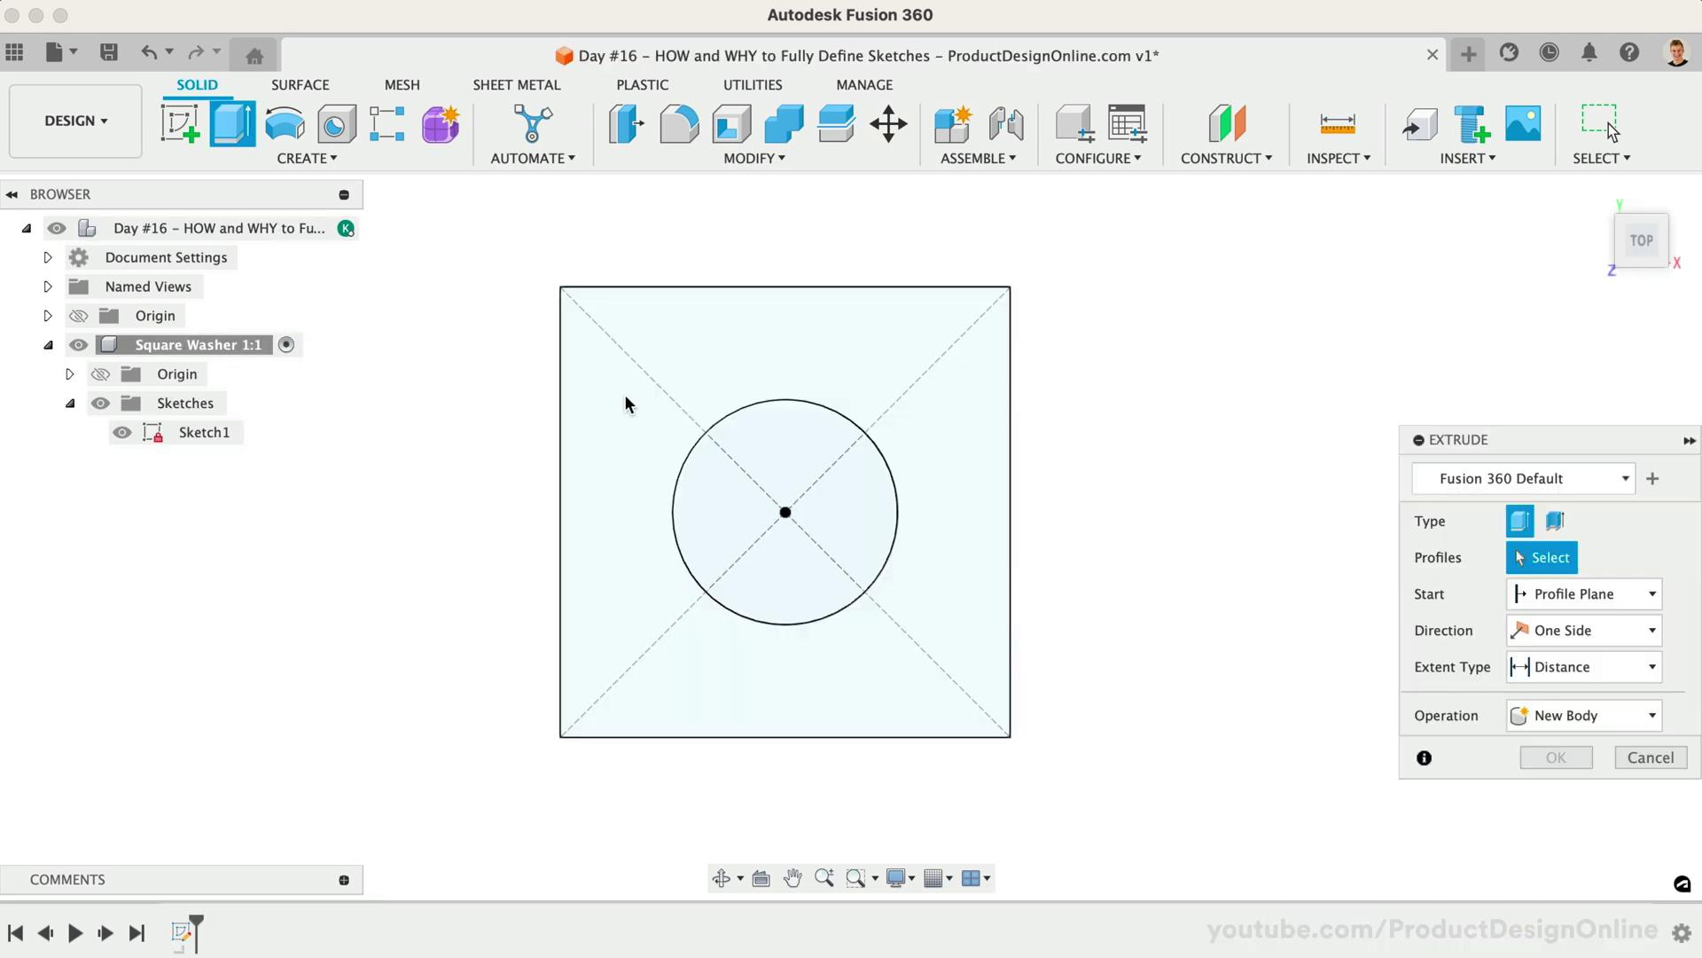
# - Extrude the washer profile 5 mm and return to the isometric home view
pyautogui.click(627, 404)
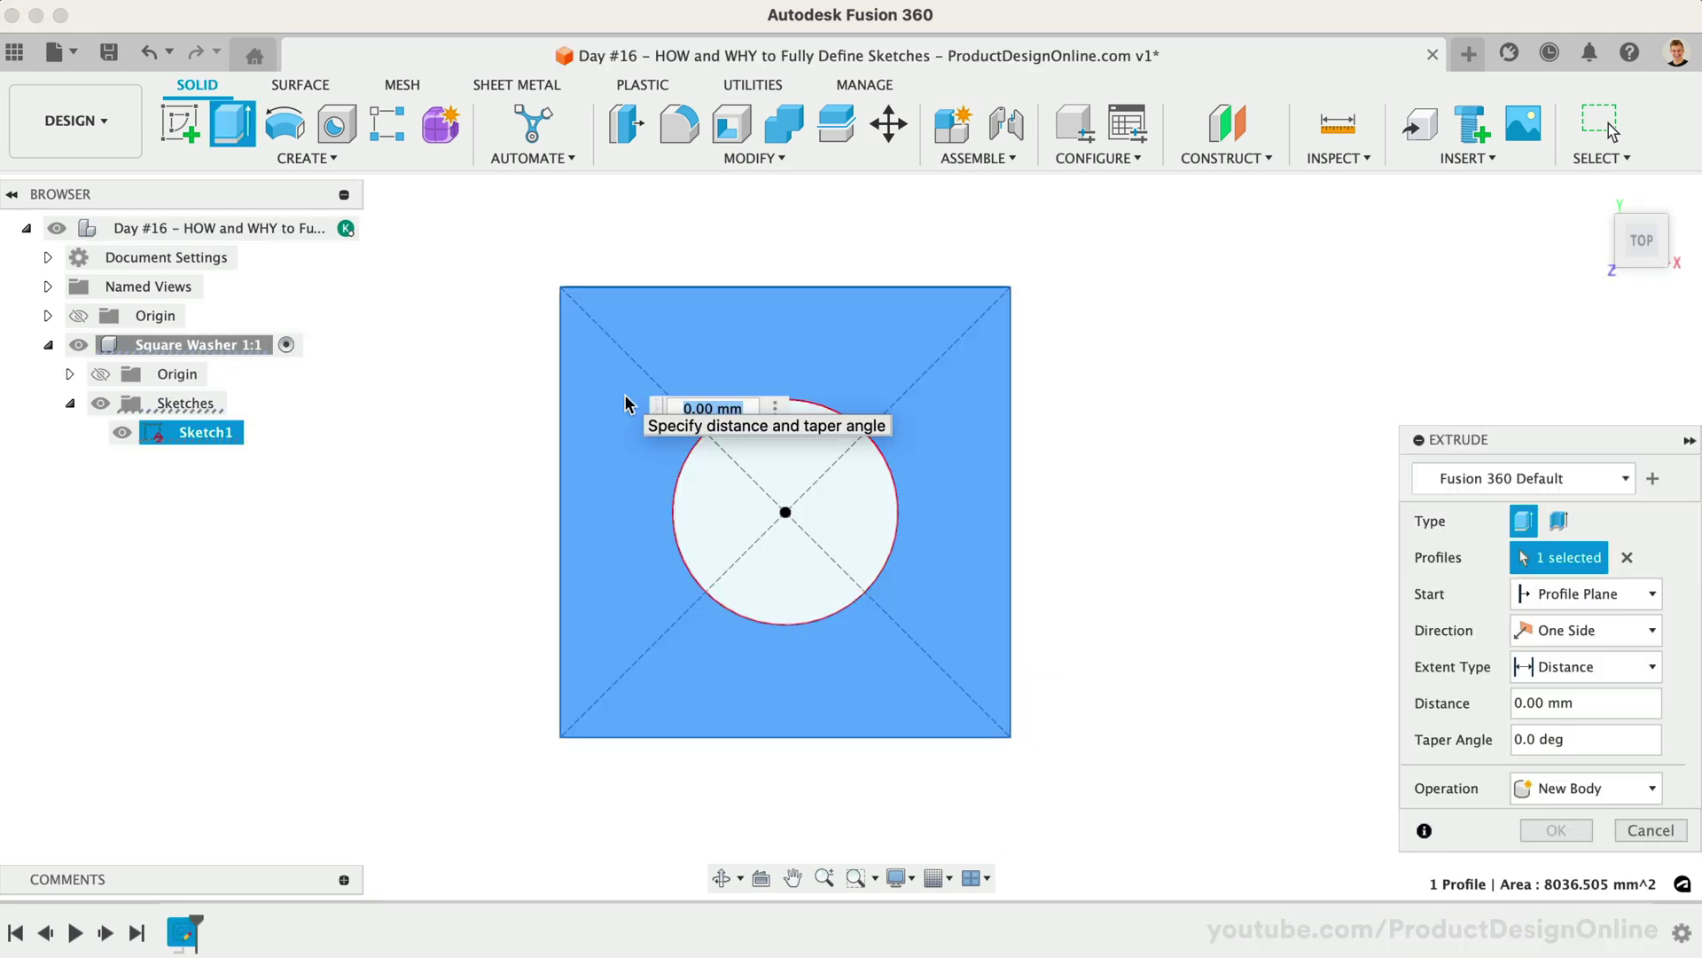
pyautogui.write('5')
pyautogui.press('Return')
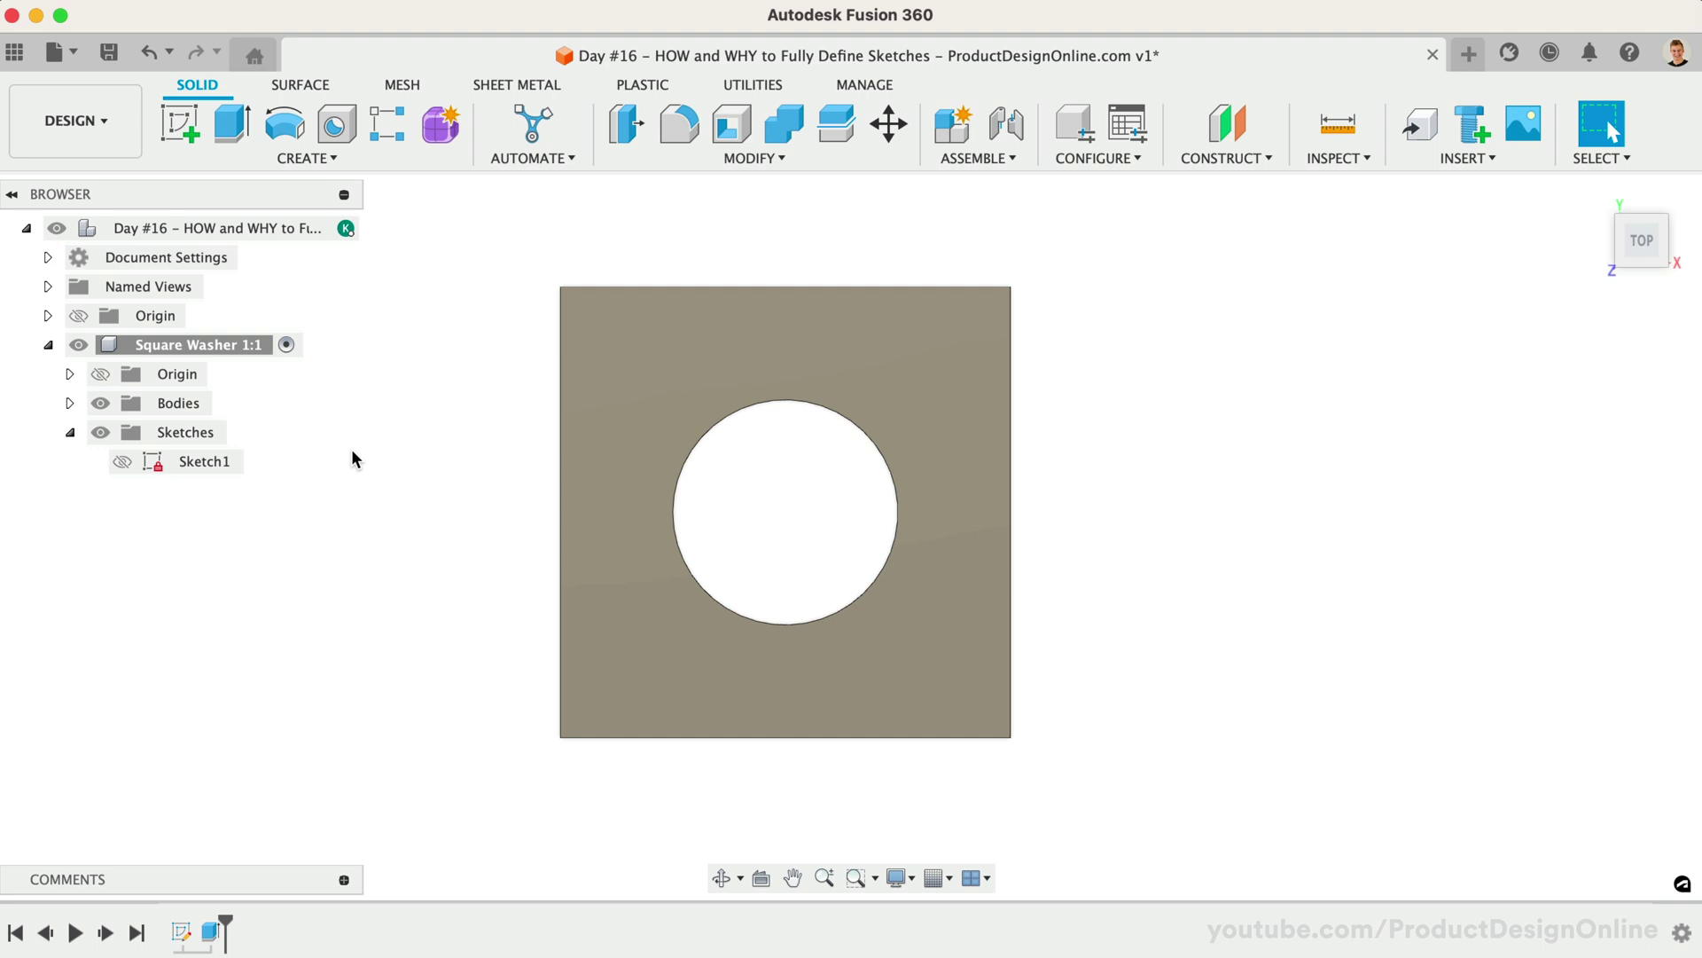
pyautogui.press('F6')
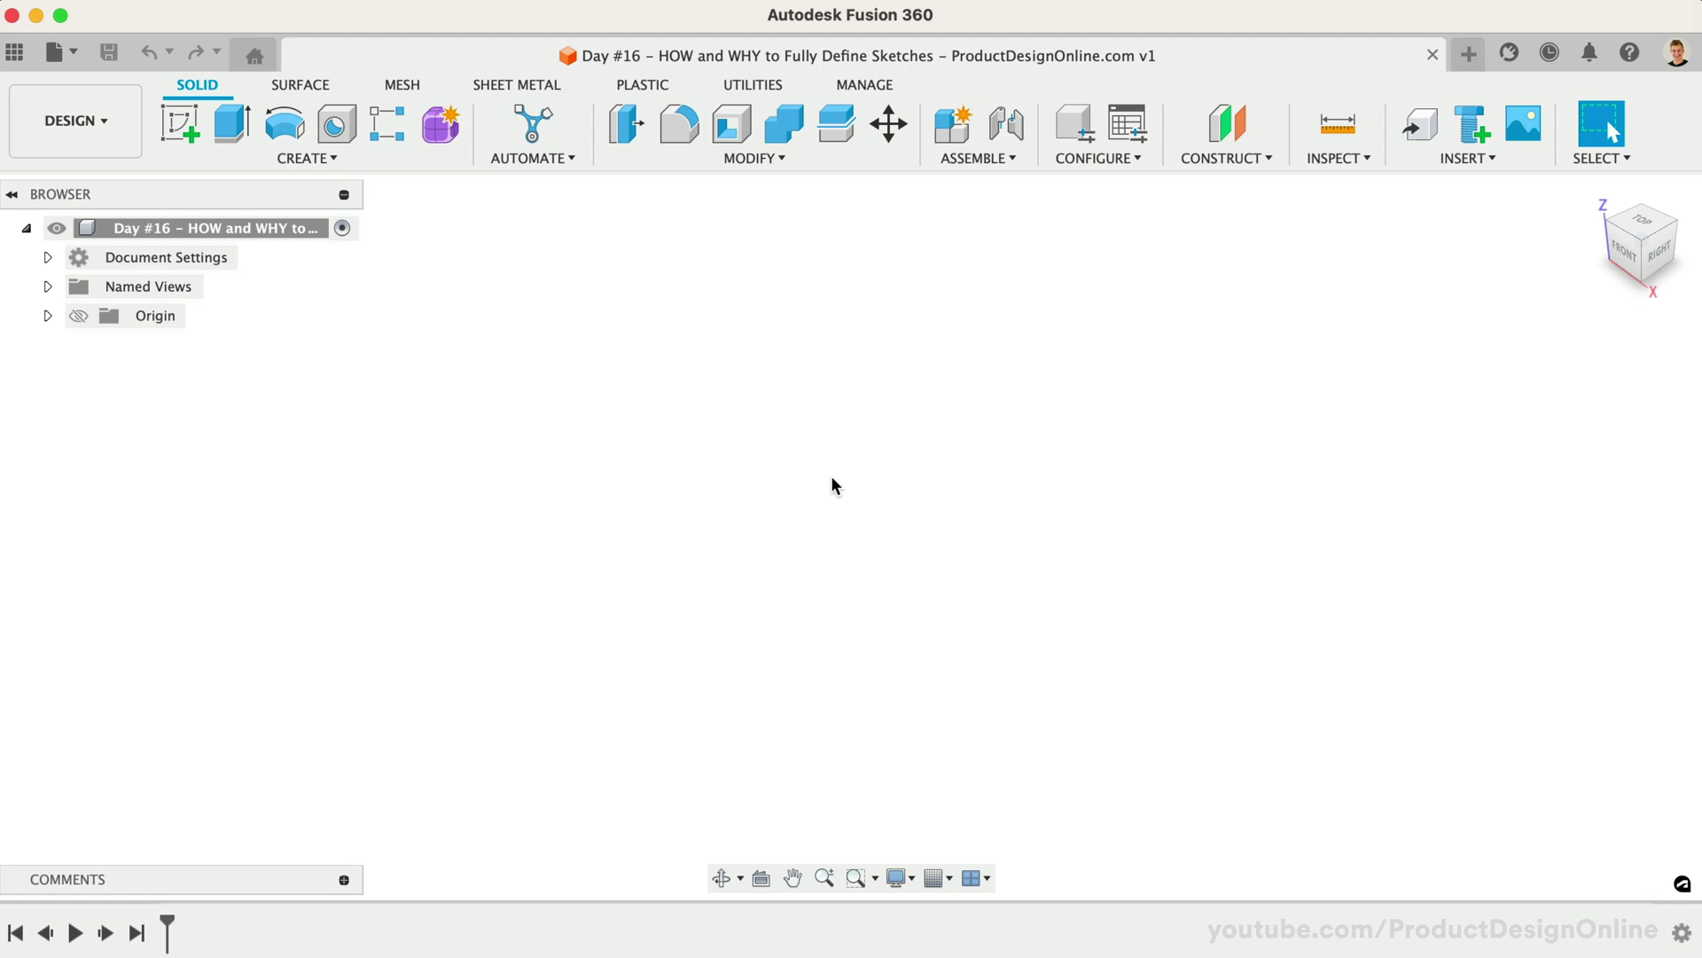
# - Create a new component named 'Square Washer 1'
pyautogui.click(946, 142)
pyautogui.doubleClick(1412, 585)
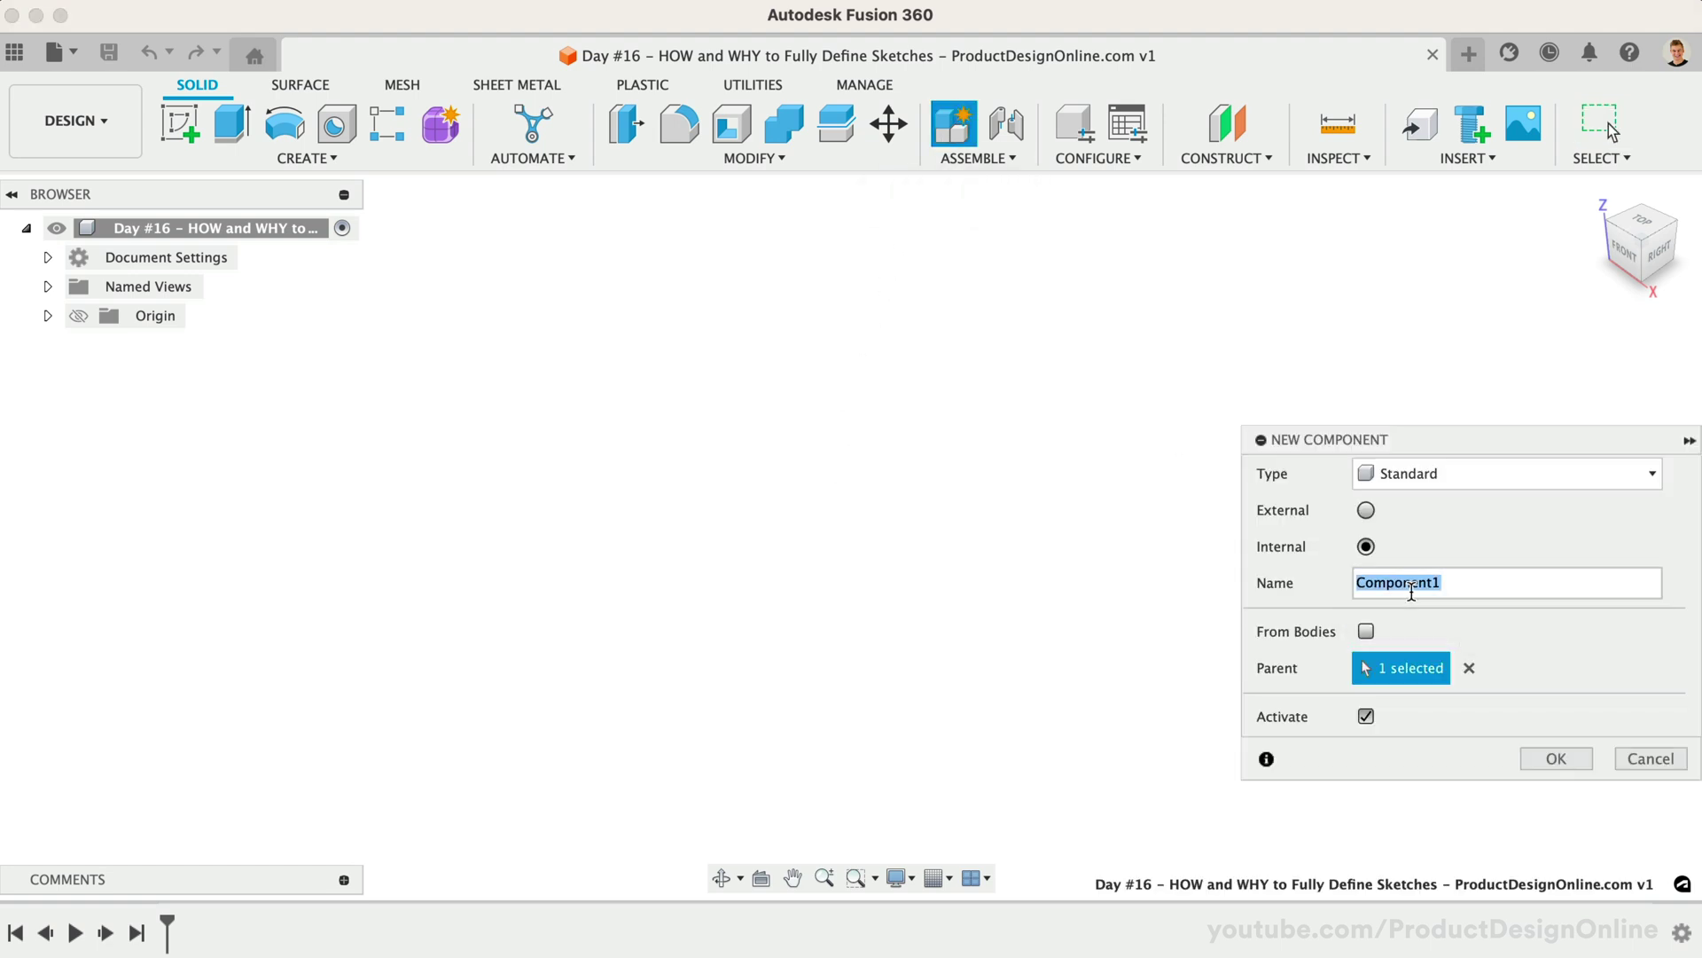
pyautogui.write('Sq')
pyautogui.write('uare Washer')
pyautogui.write(' 1')
pyautogui.press('Return')
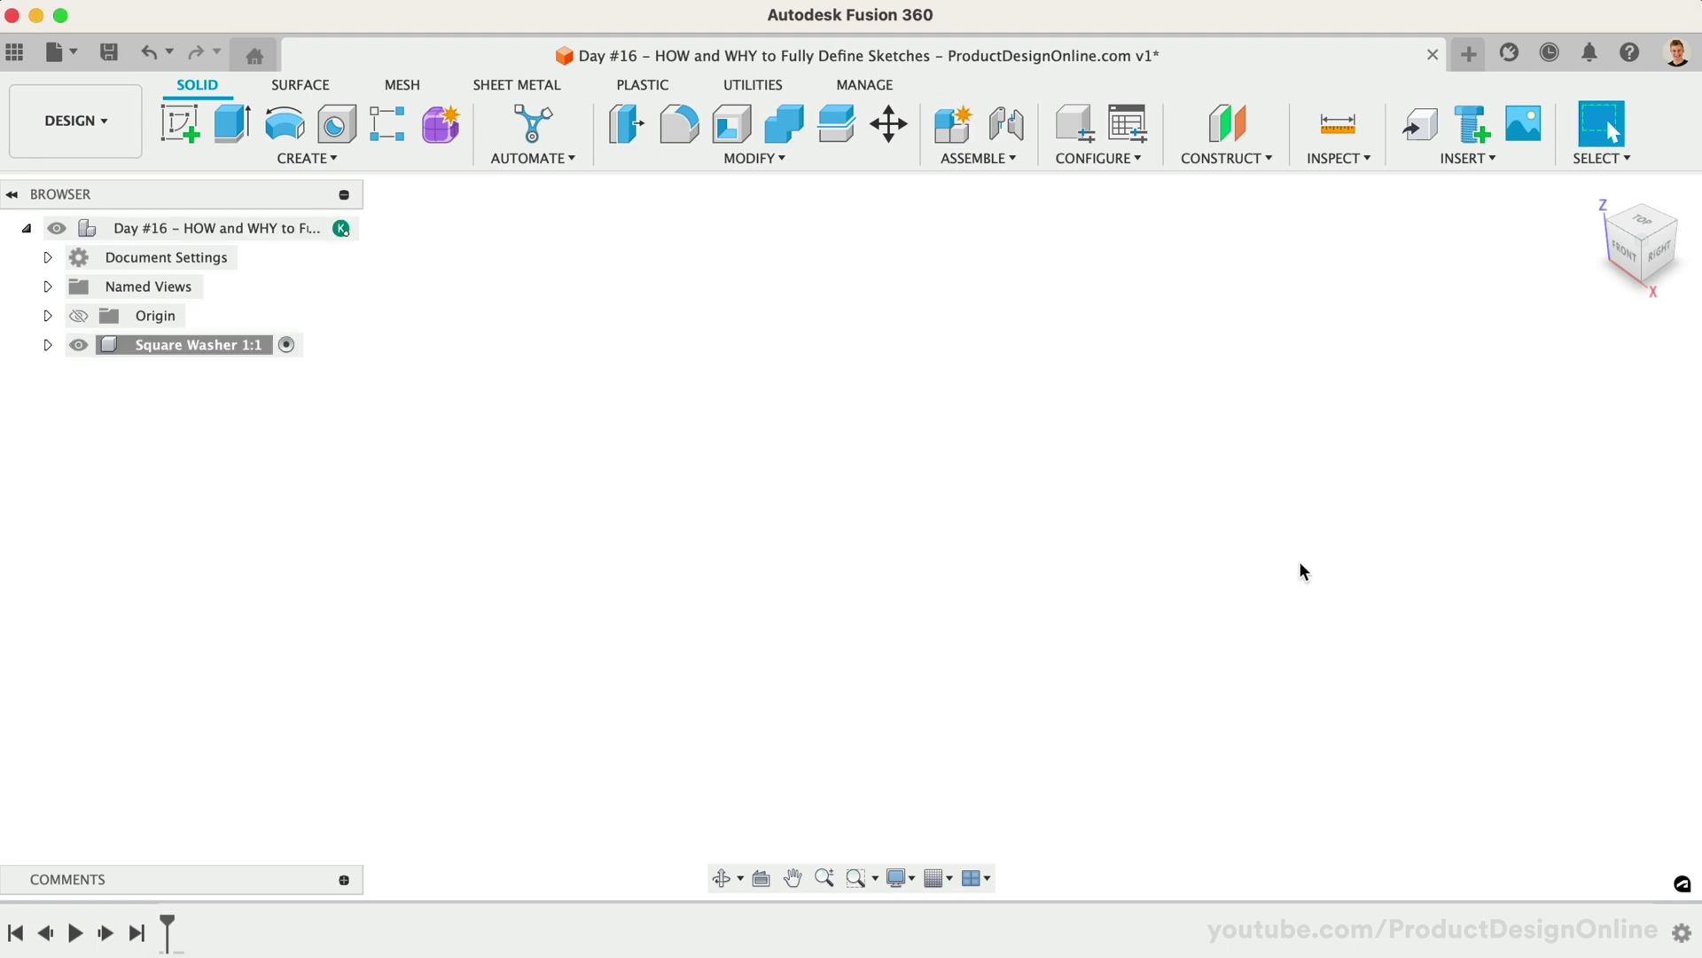
# - Sketch a center rectangle on the XY plane, centred on the origin
pyautogui.click(177, 132)
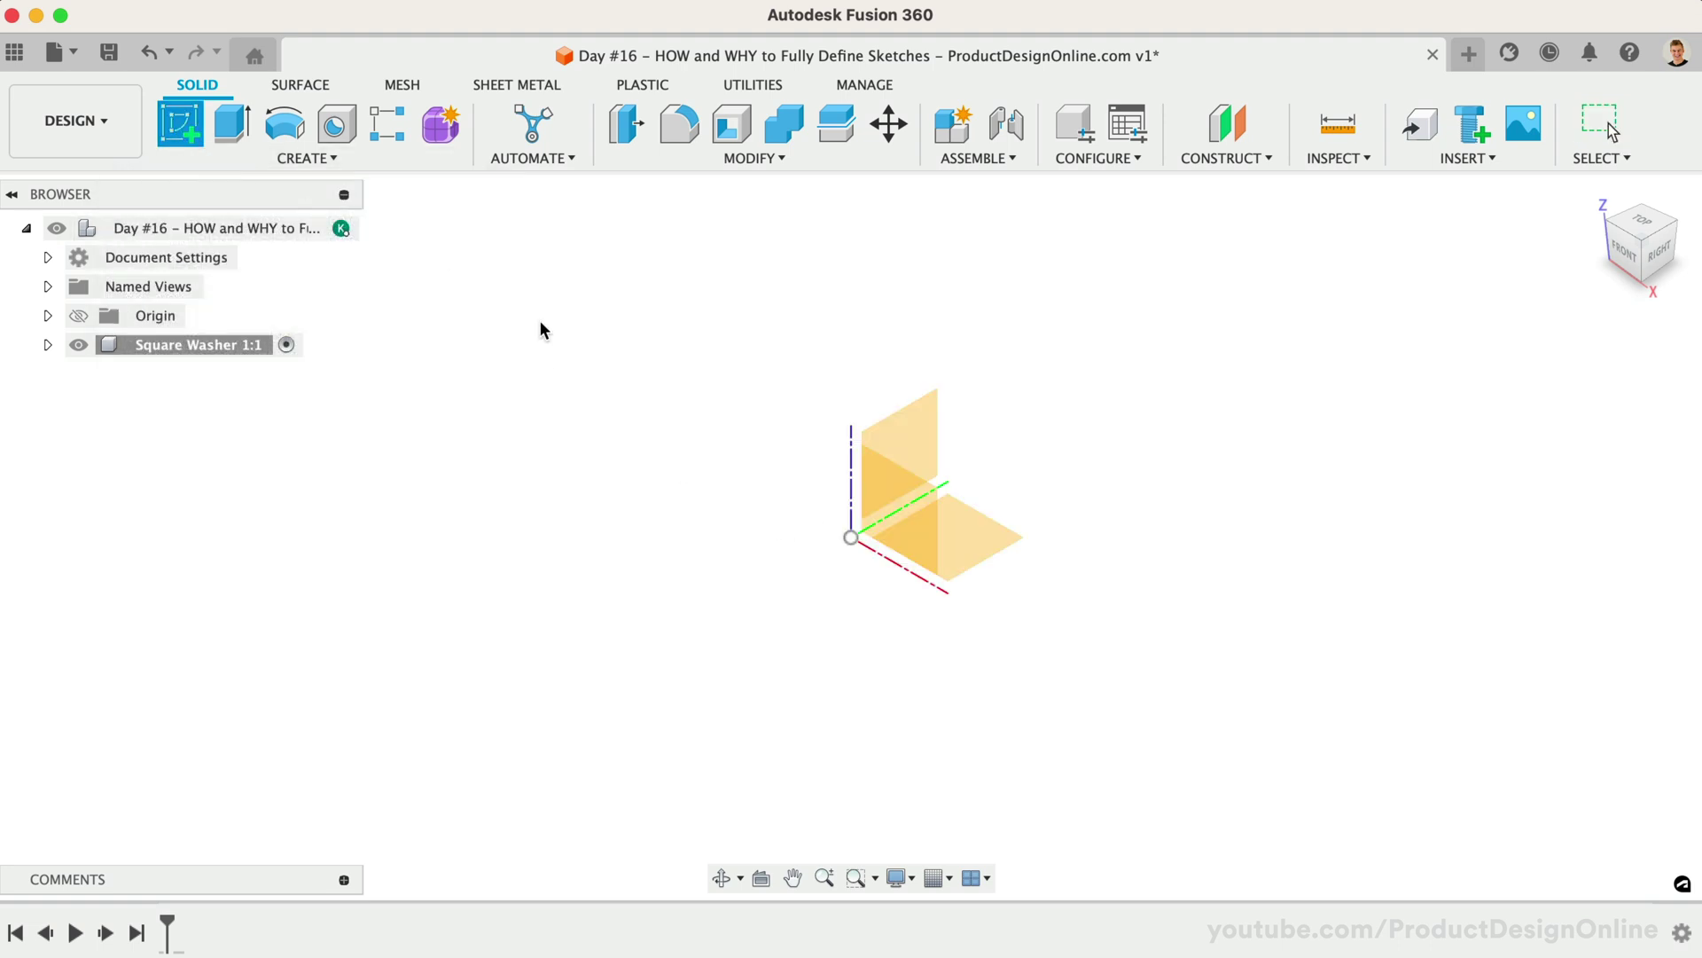
pyautogui.click(972, 501)
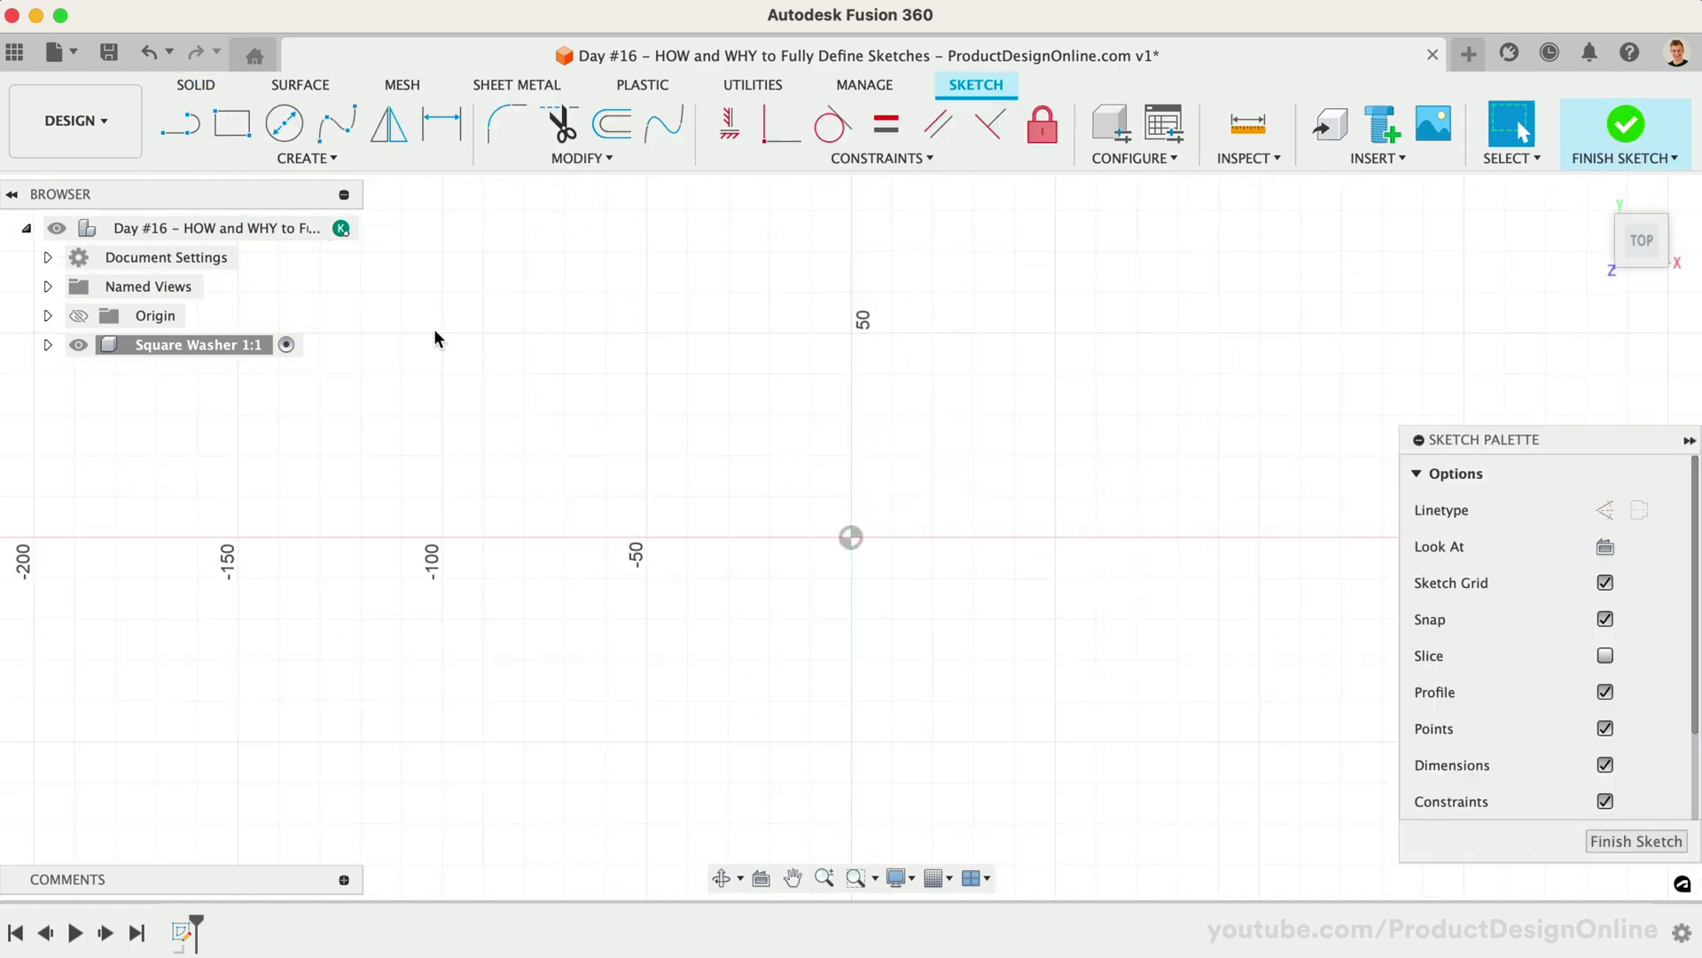
pyautogui.click(247, 156)
pyautogui.moveTo(216, 211)
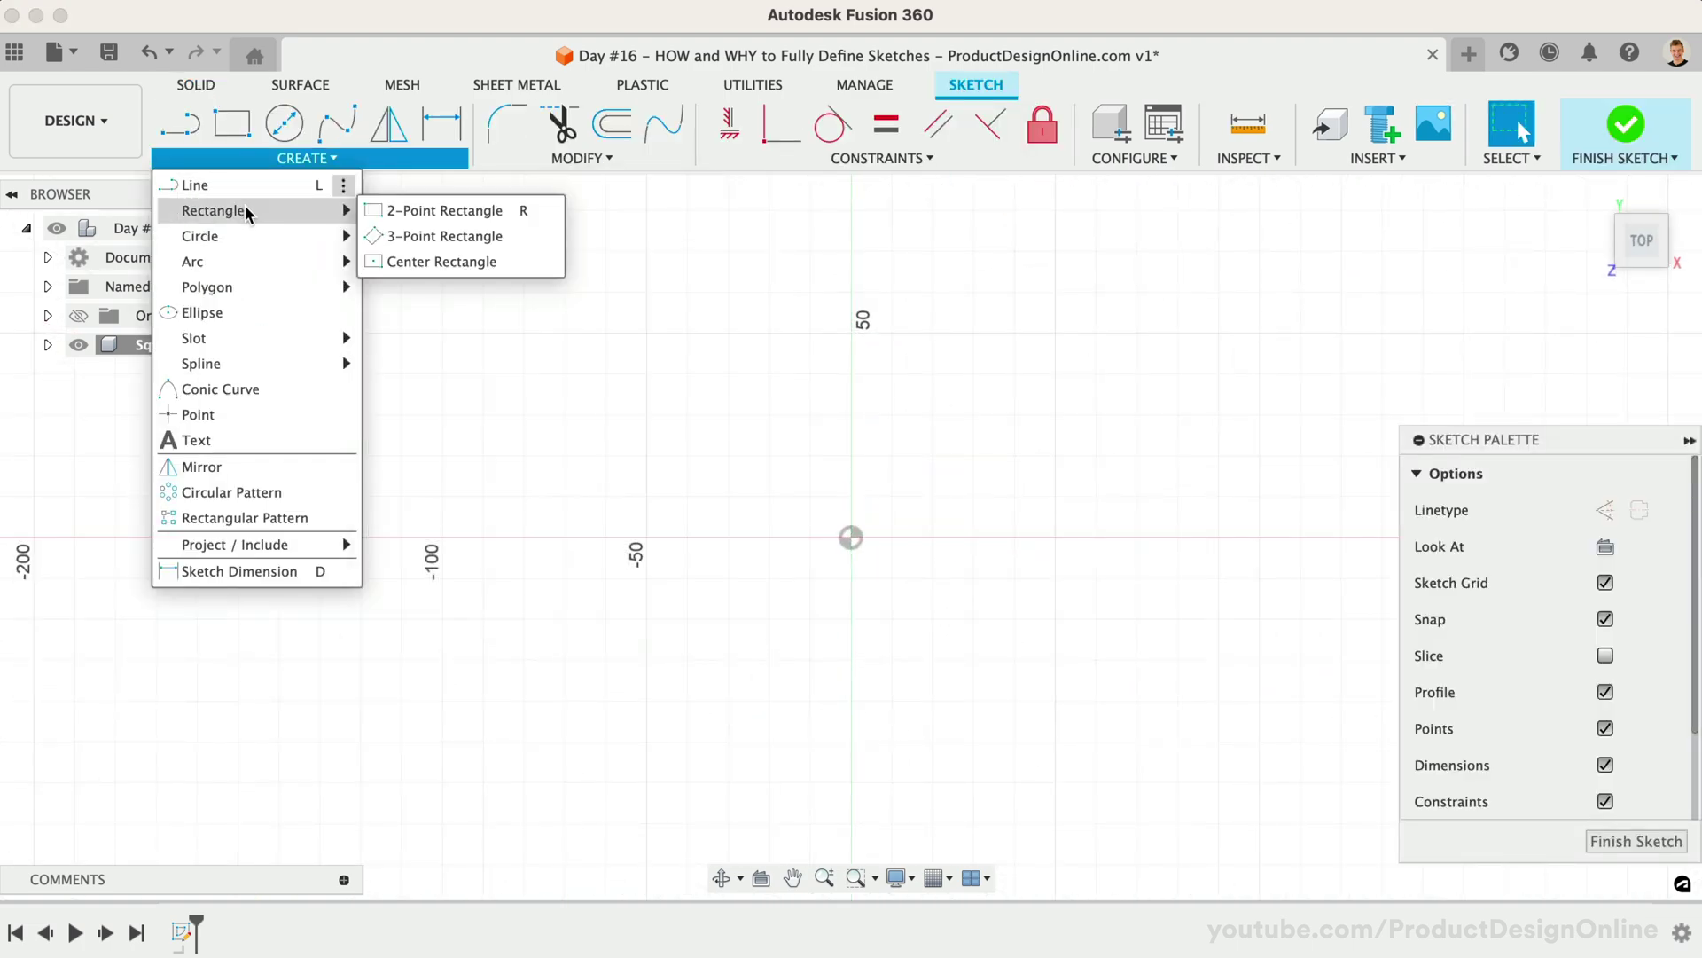
pyautogui.click(435, 260)
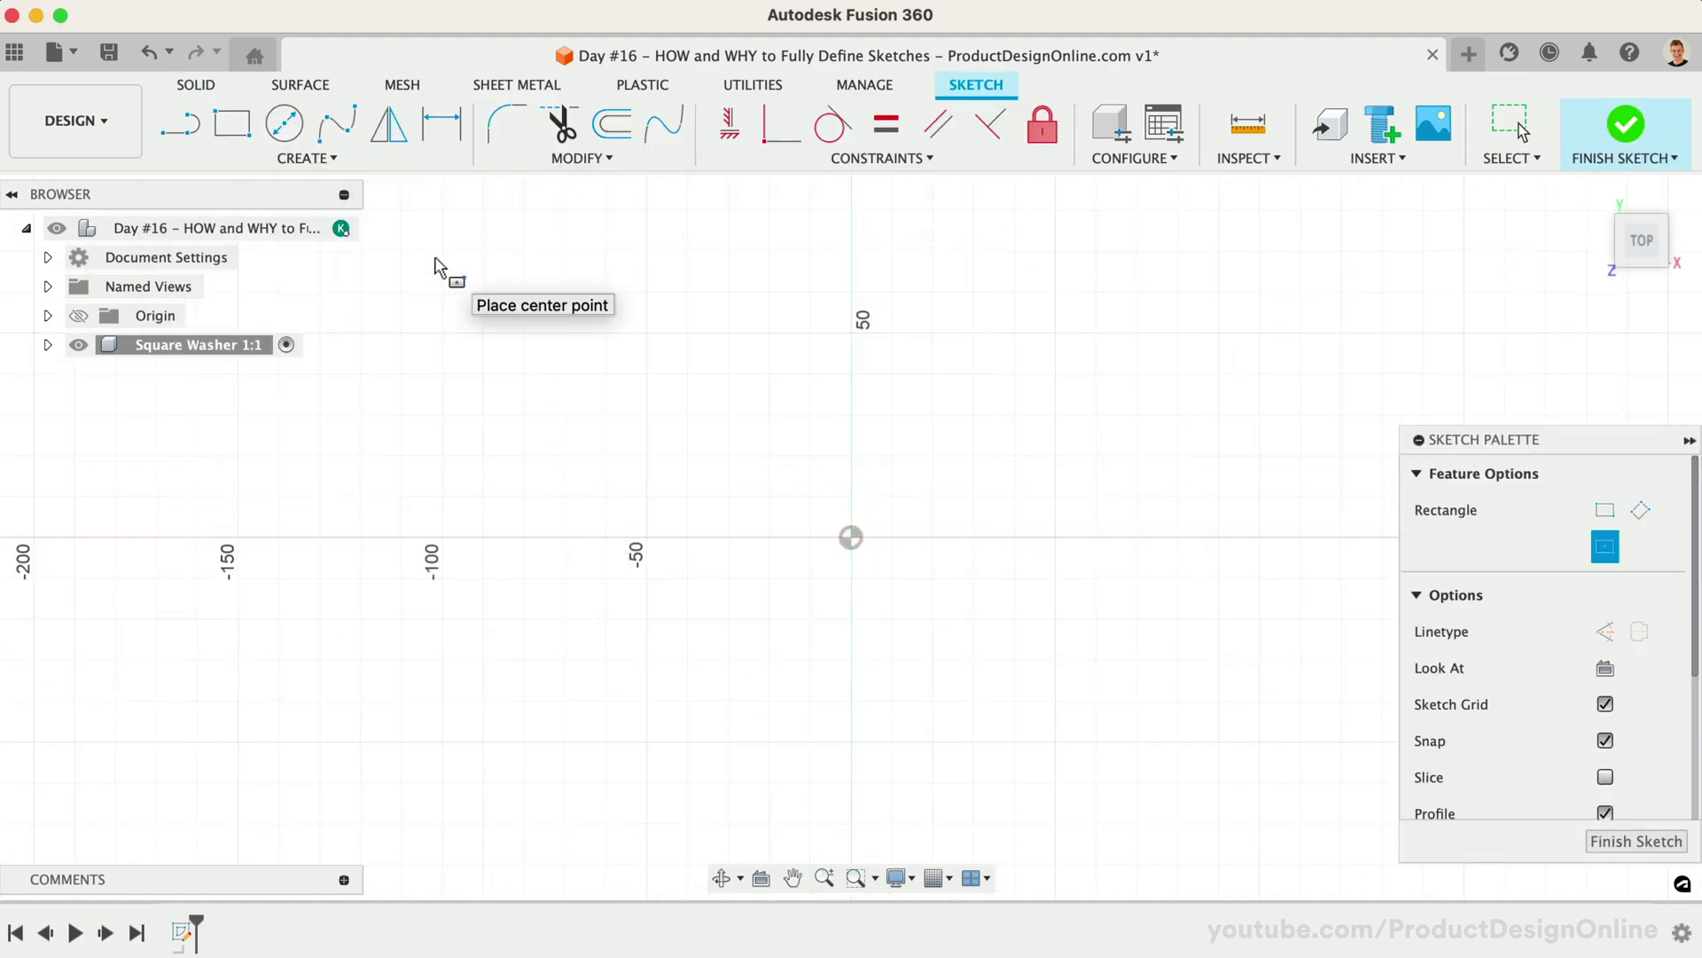
pyautogui.click(851, 537)
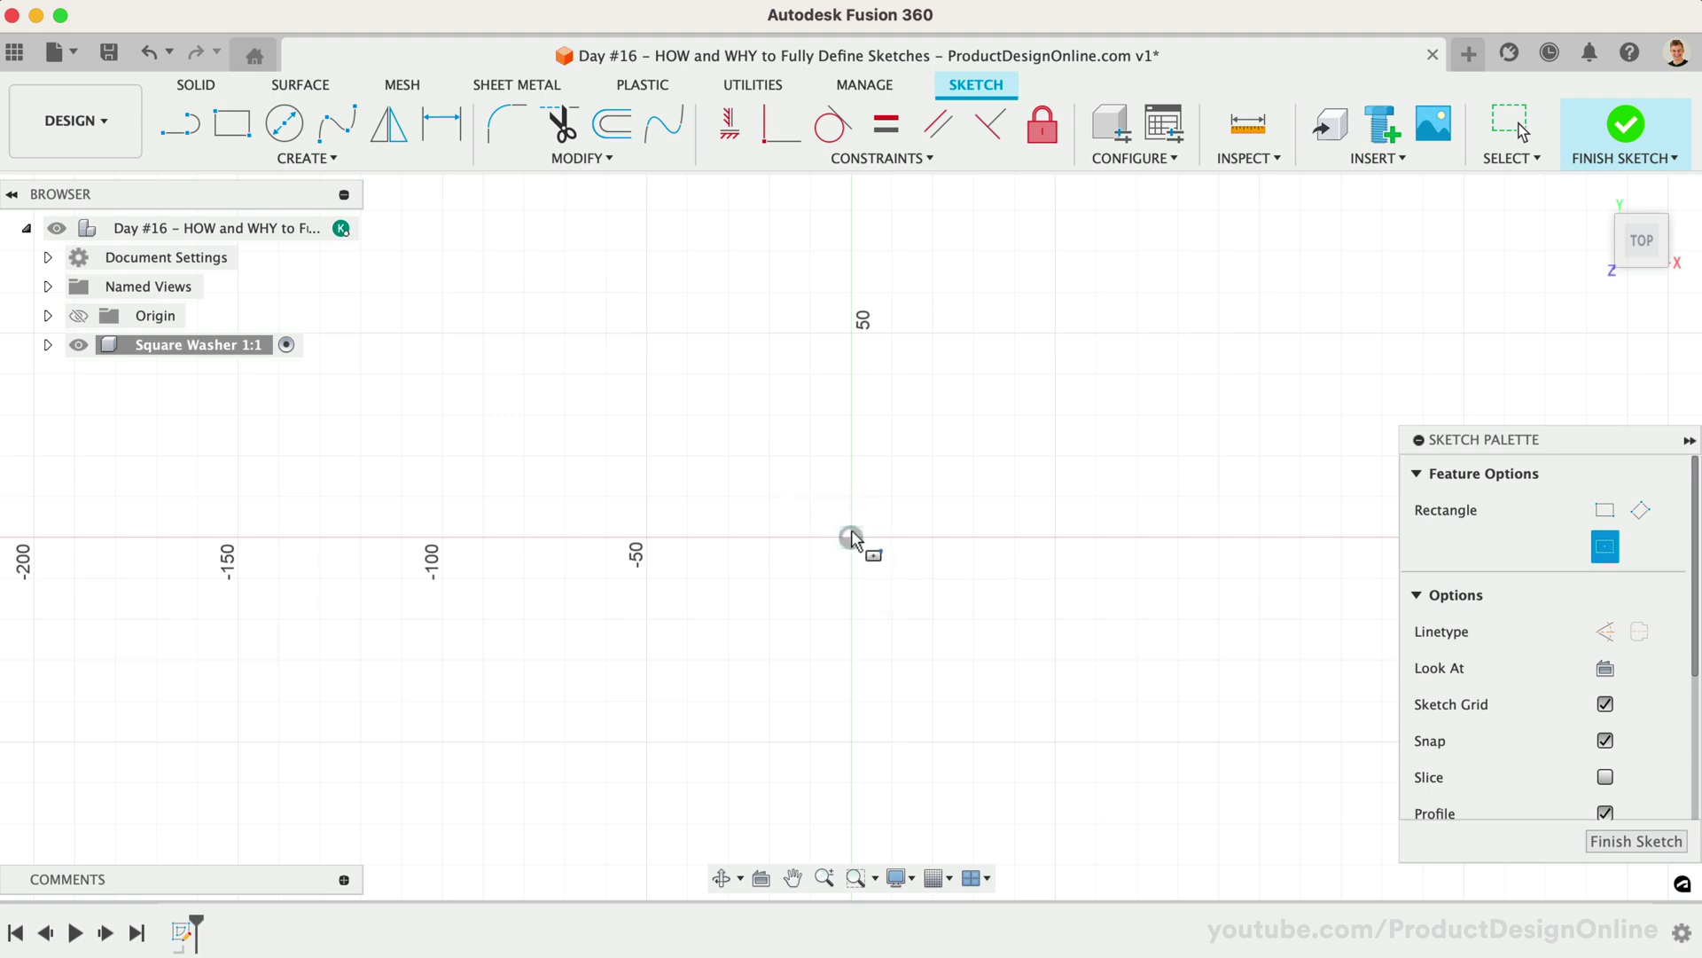
pyautogui.click(604, 311)
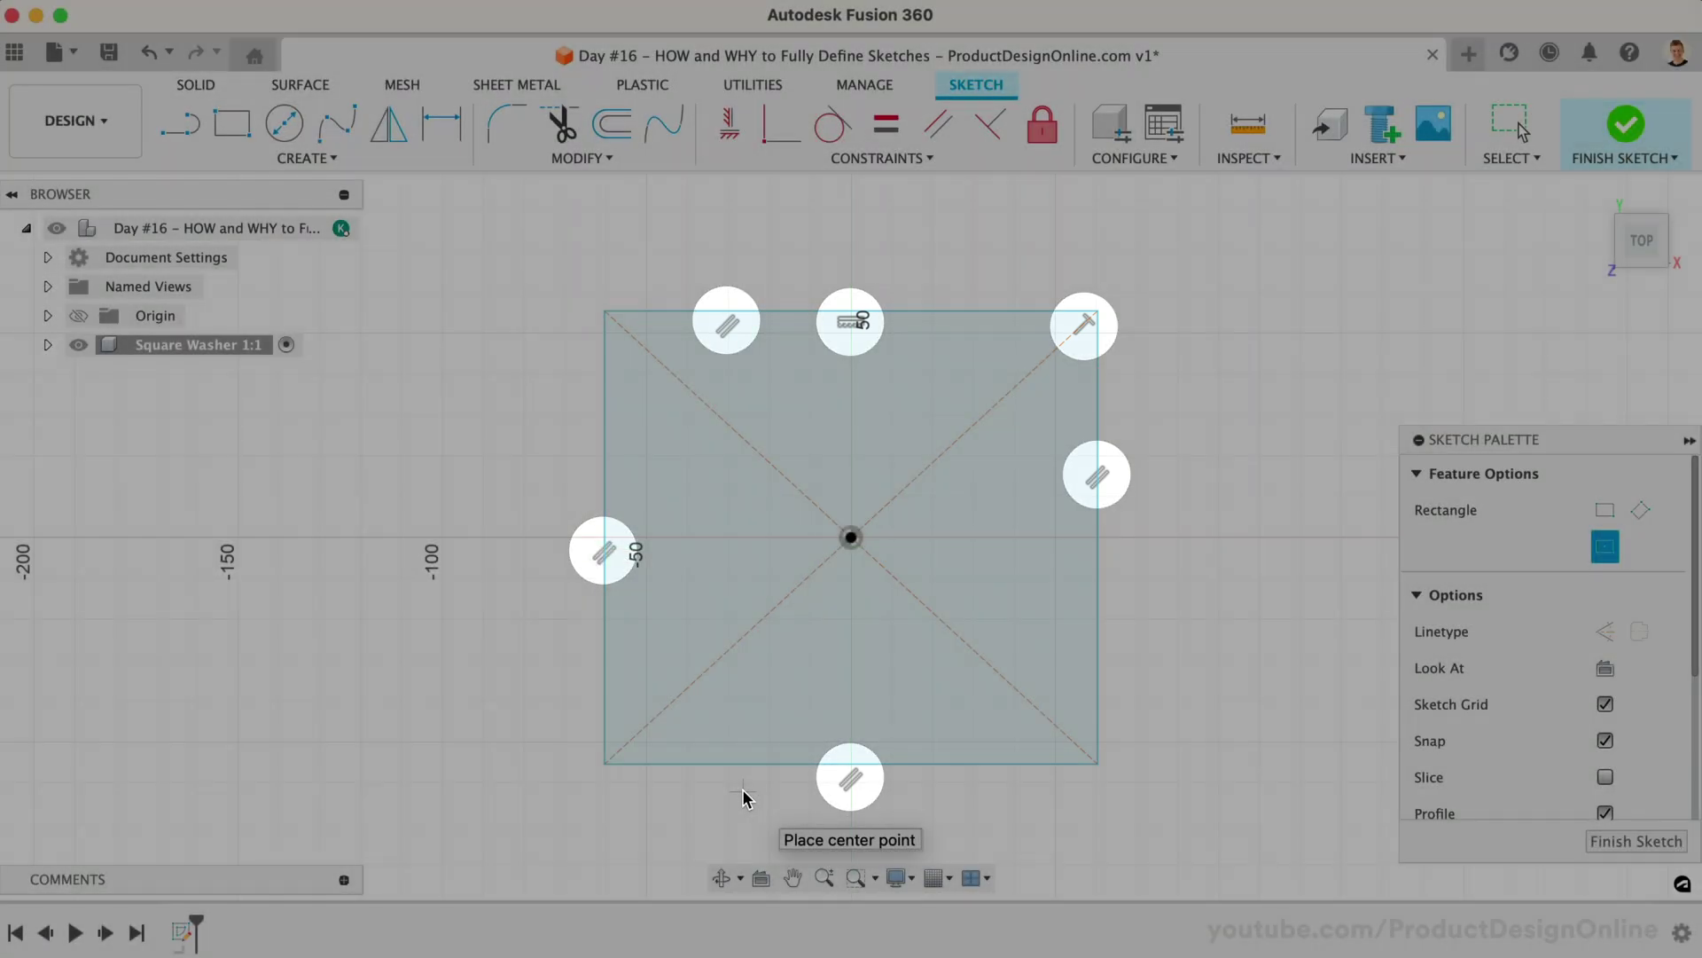
pyautogui.press('Escape')
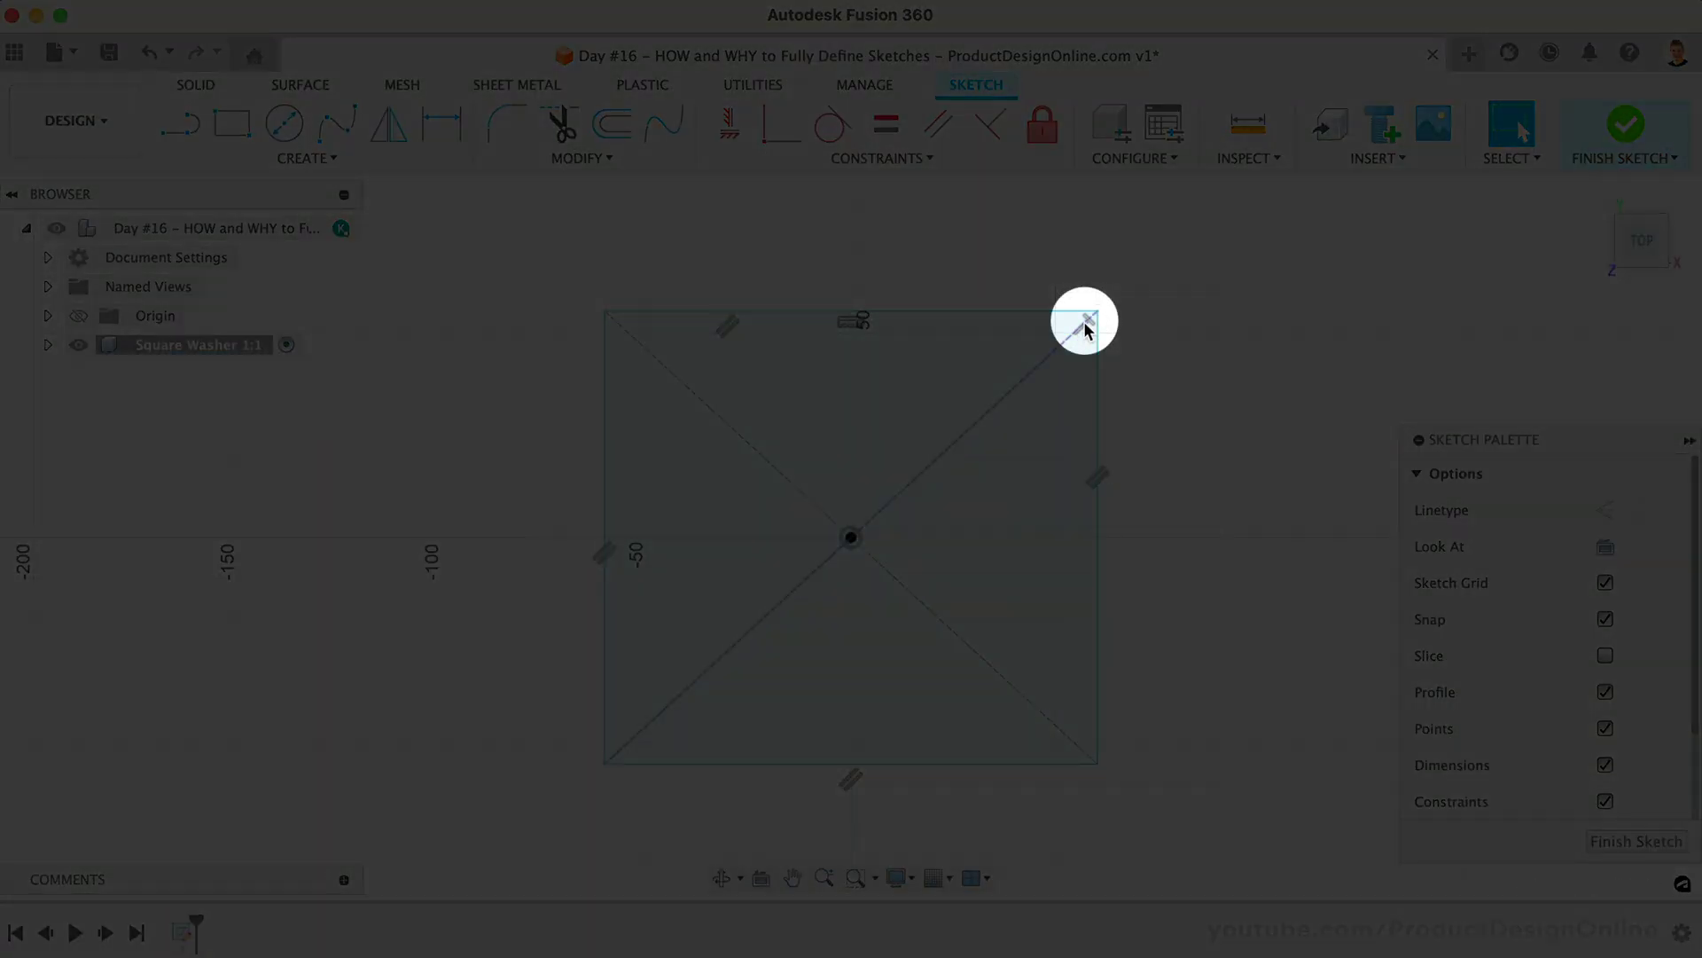
pyautogui.click(1087, 321)
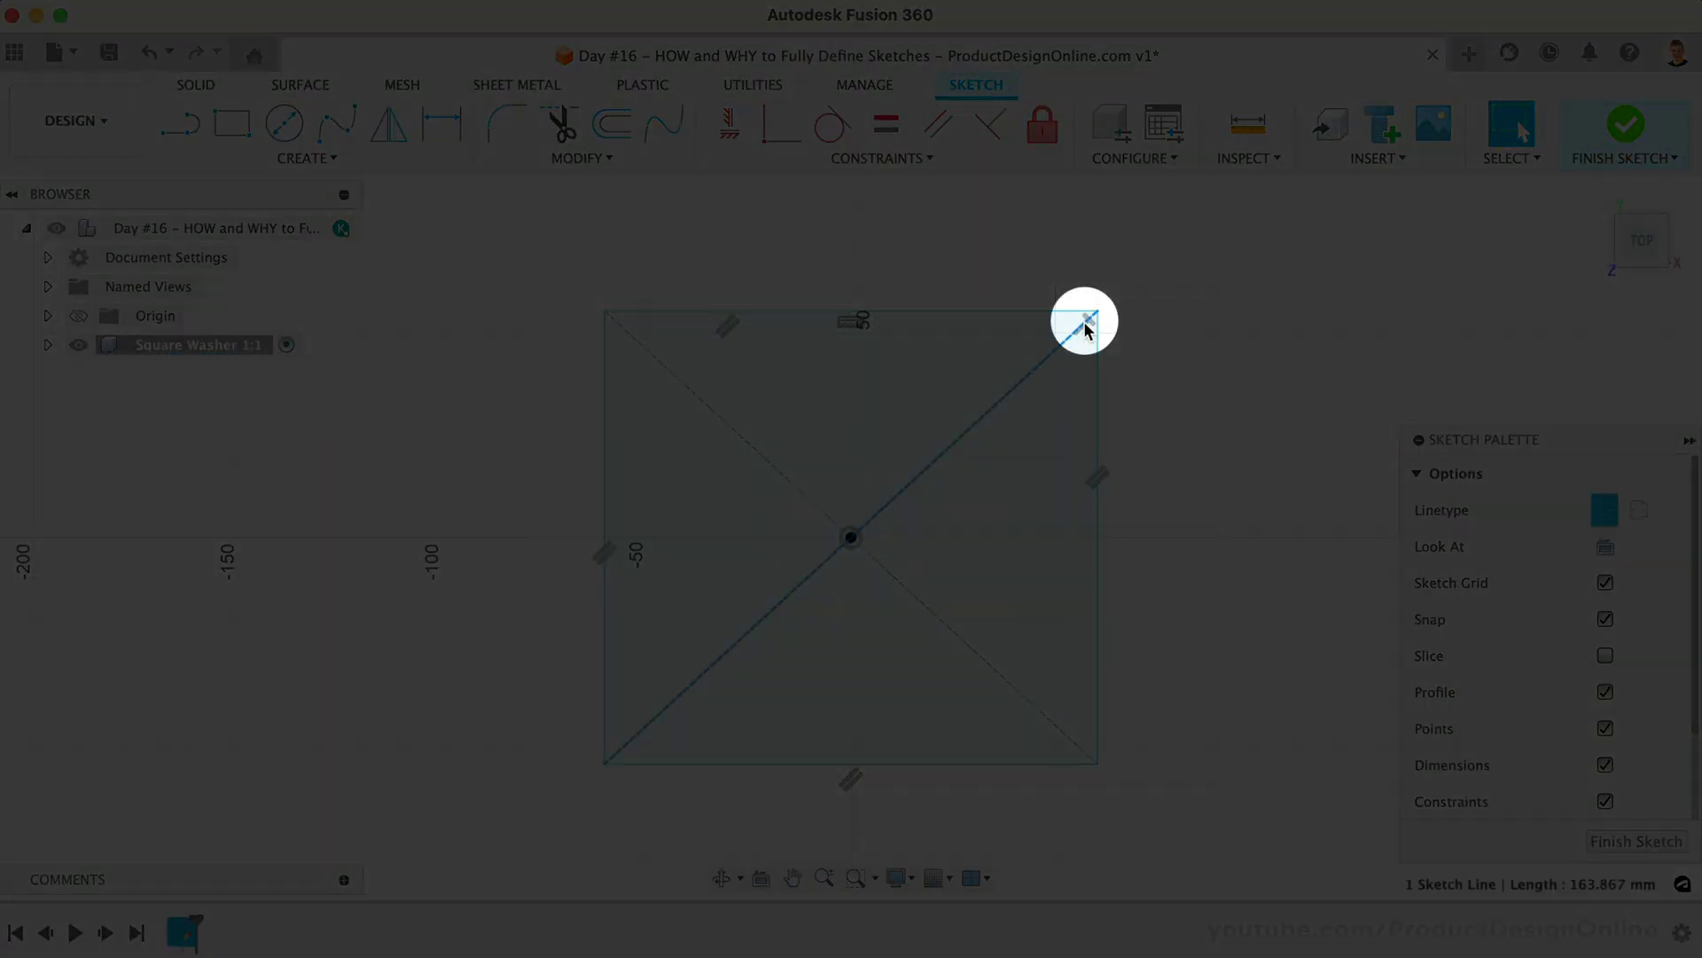
pyautogui.scroll(4, 1132, 317)
pyautogui.scroll(1, 1131, 317)
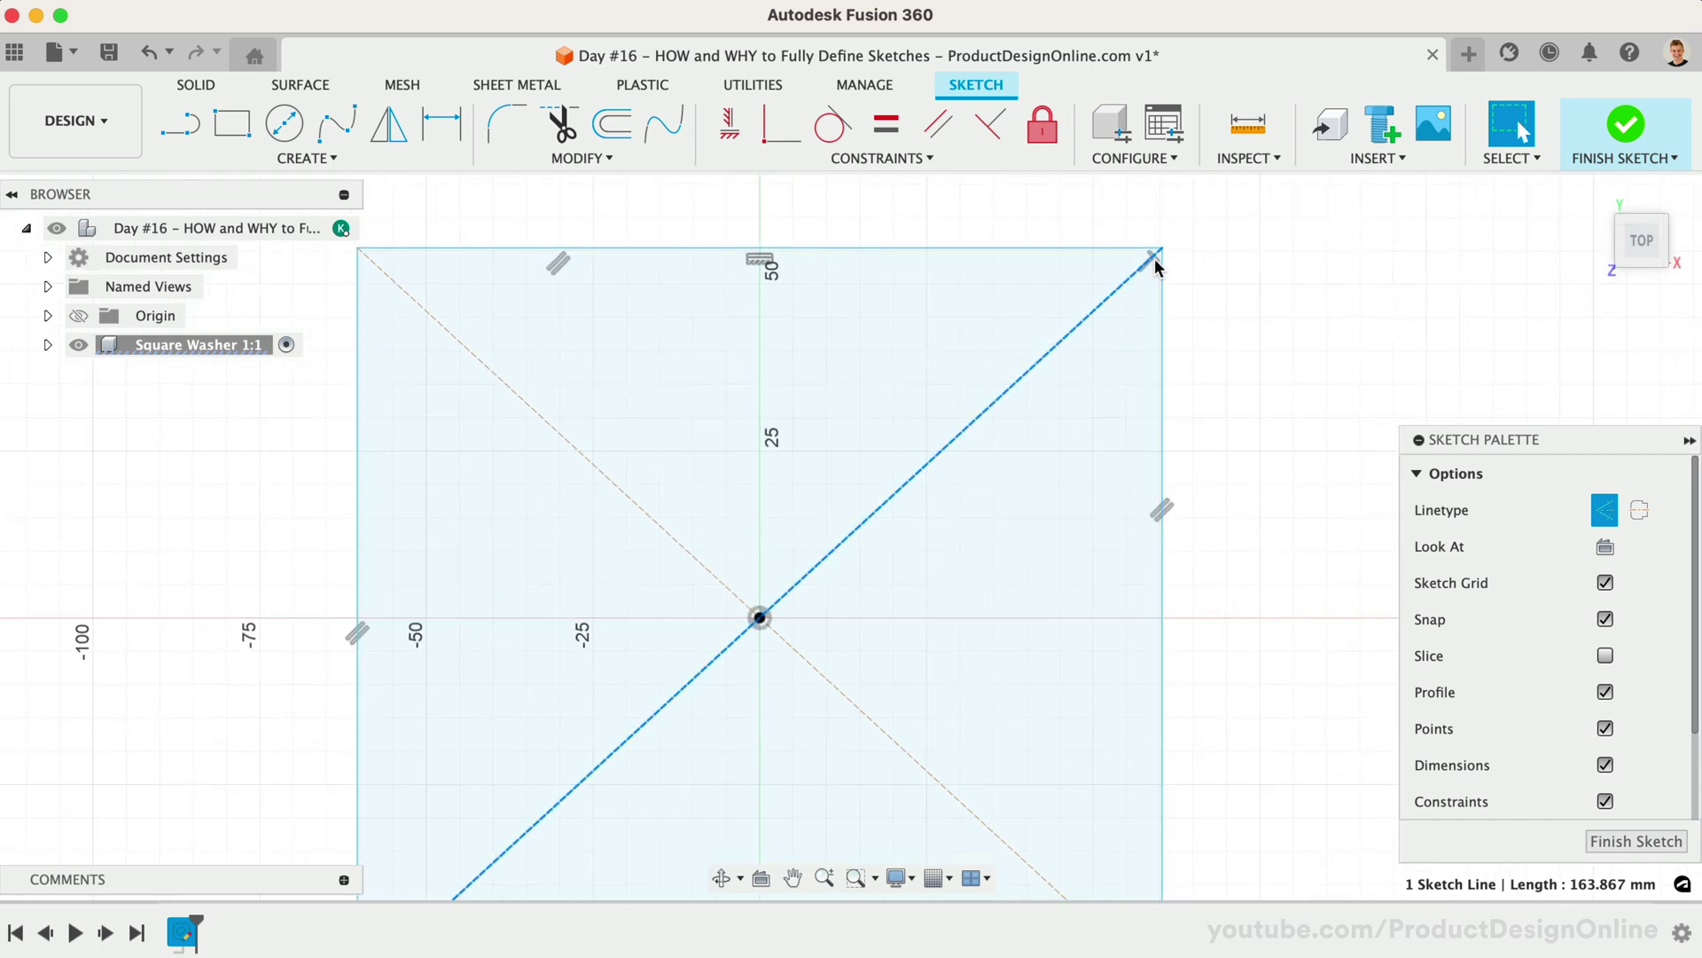
pyautogui.click(1245, 281)
pyautogui.scroll(-3, 837, 330)
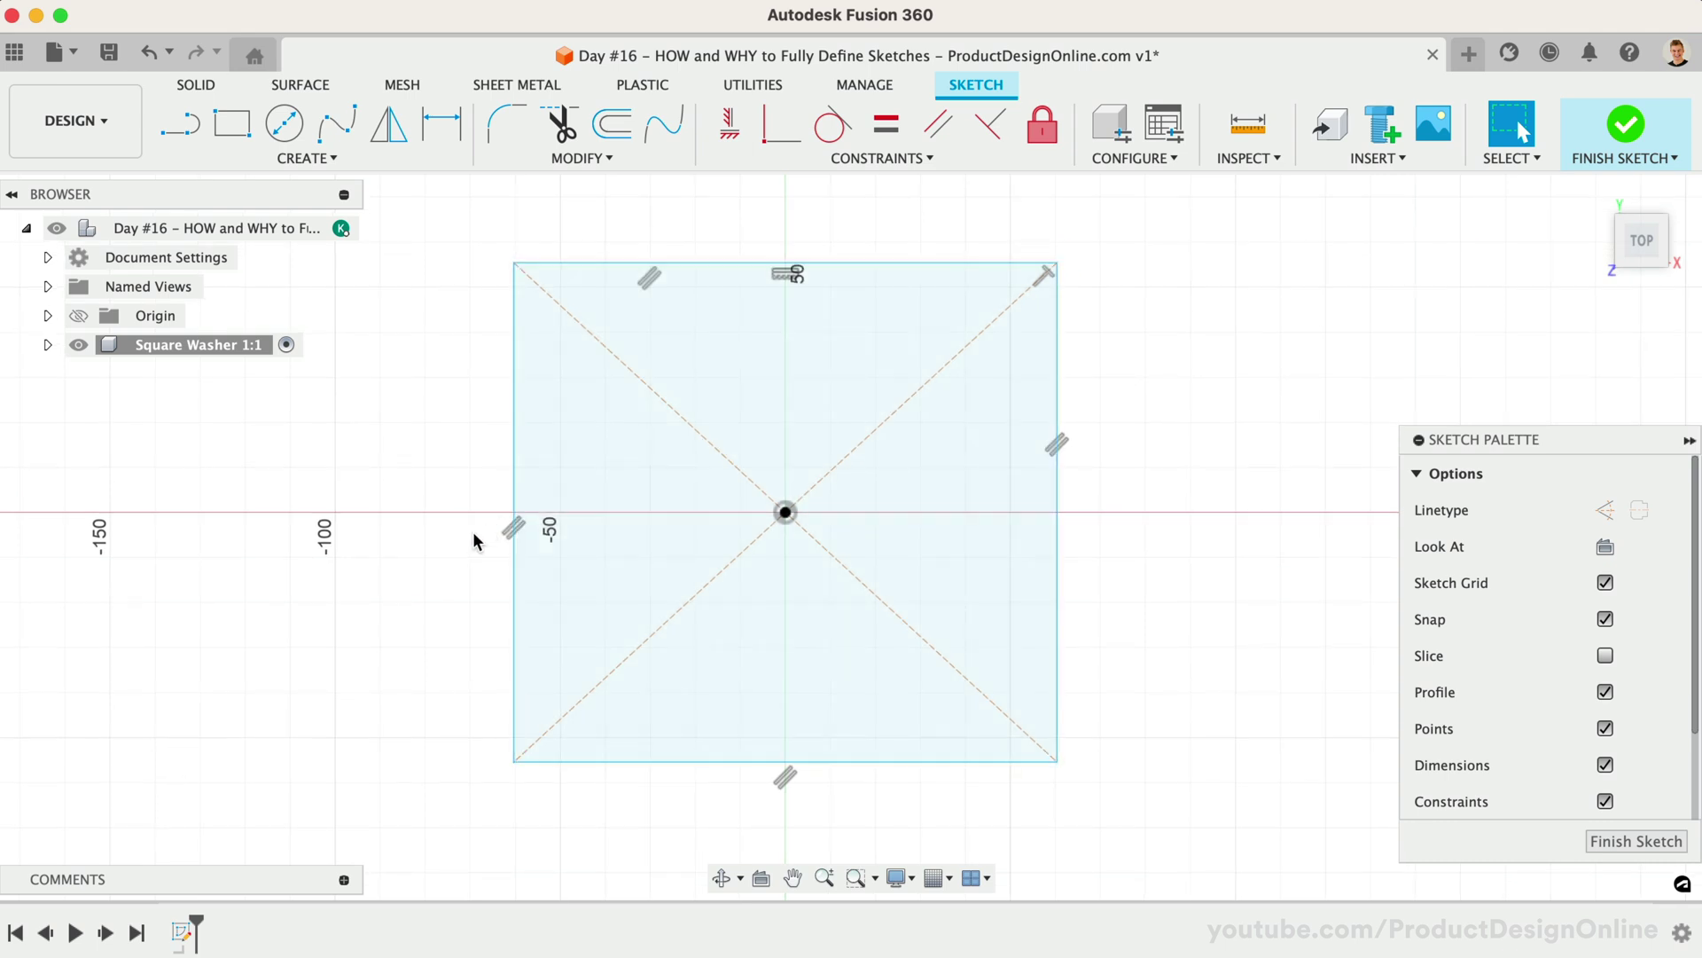
# - Apply an Equal constraint between the rectangle's left and bottom edges
pyautogui.click(891, 130)
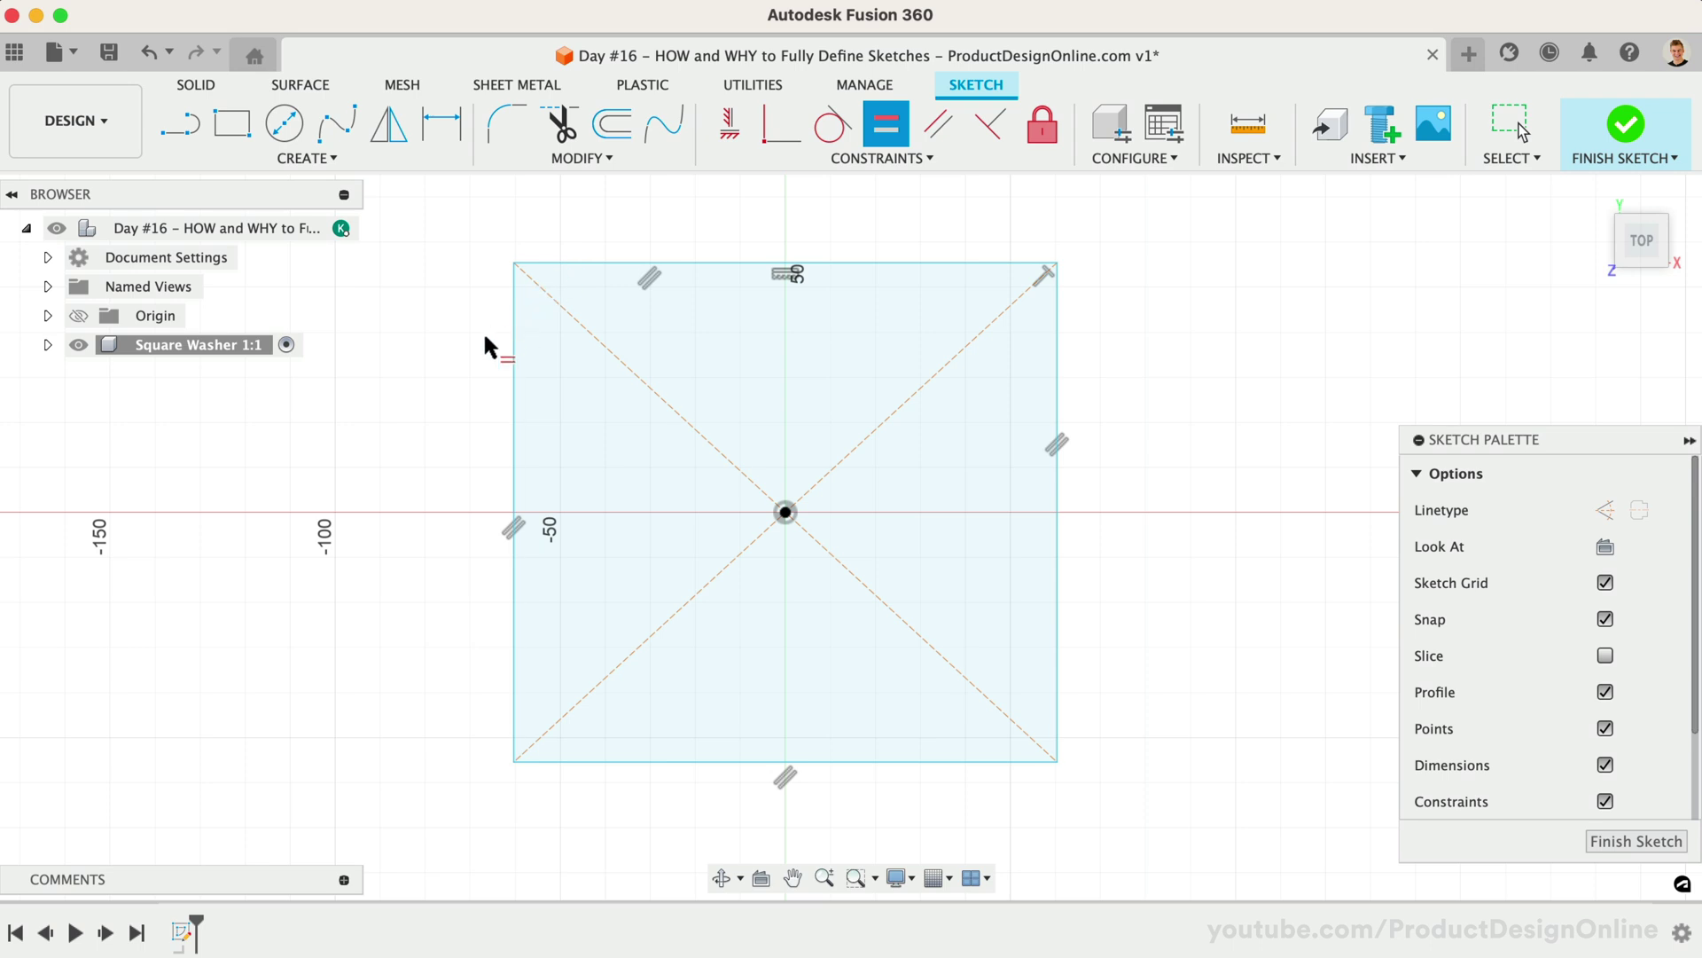
pyautogui.click(514, 637)
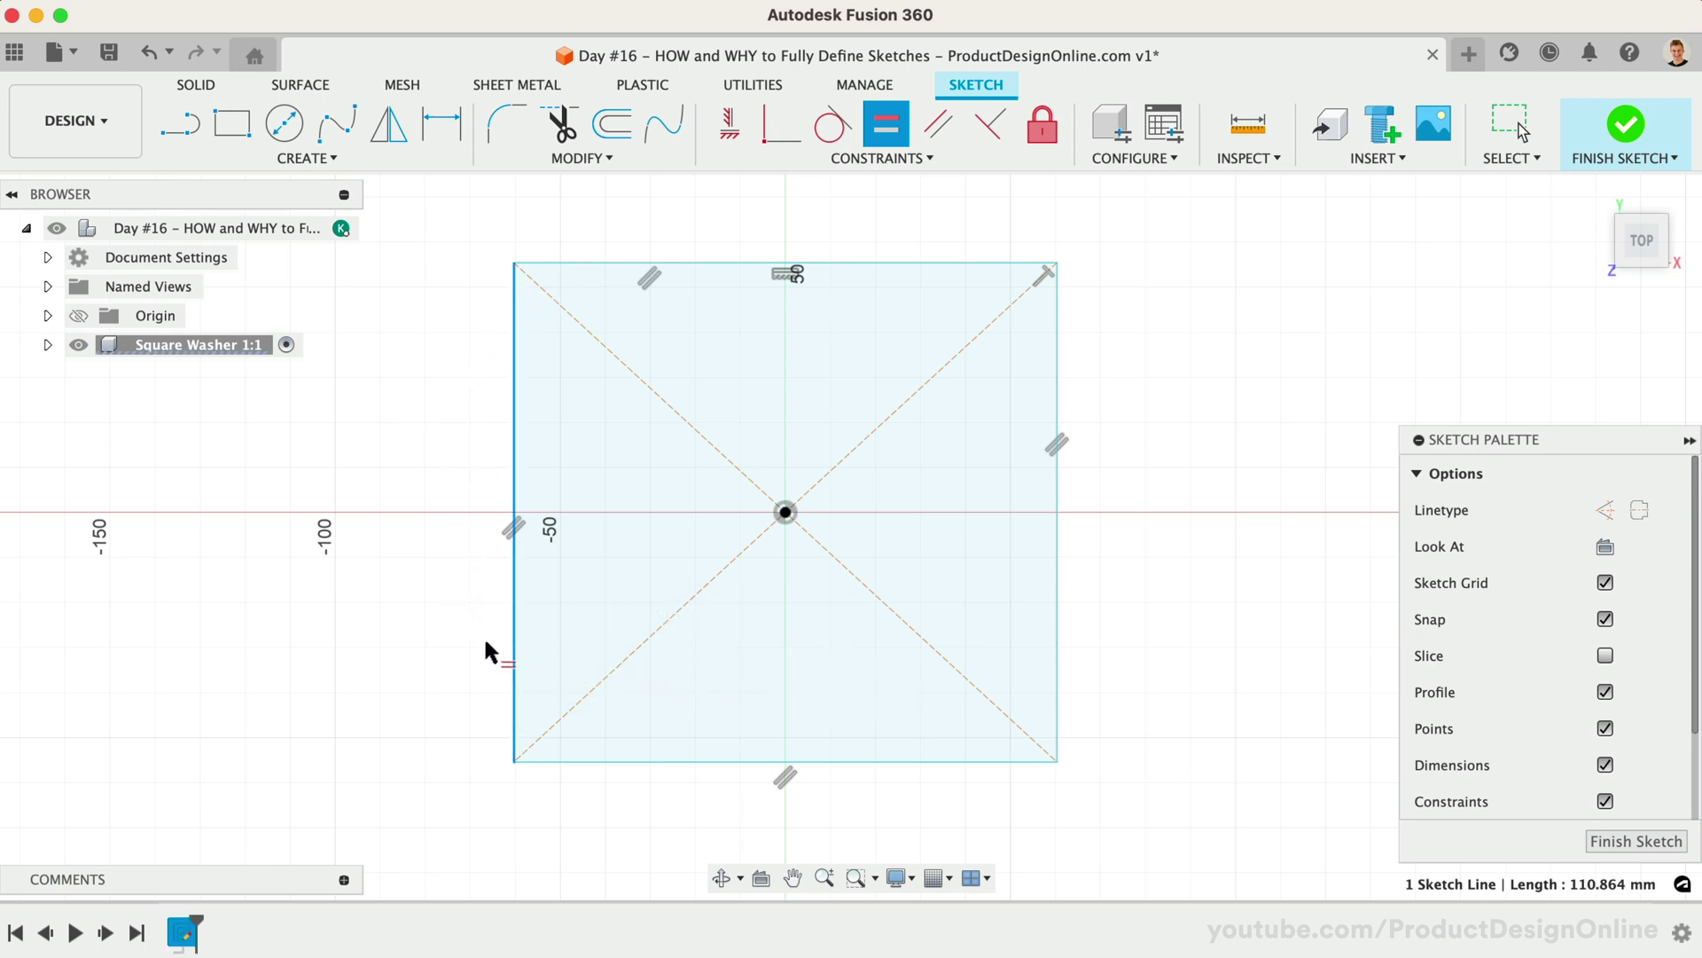
pyautogui.click(580, 761)
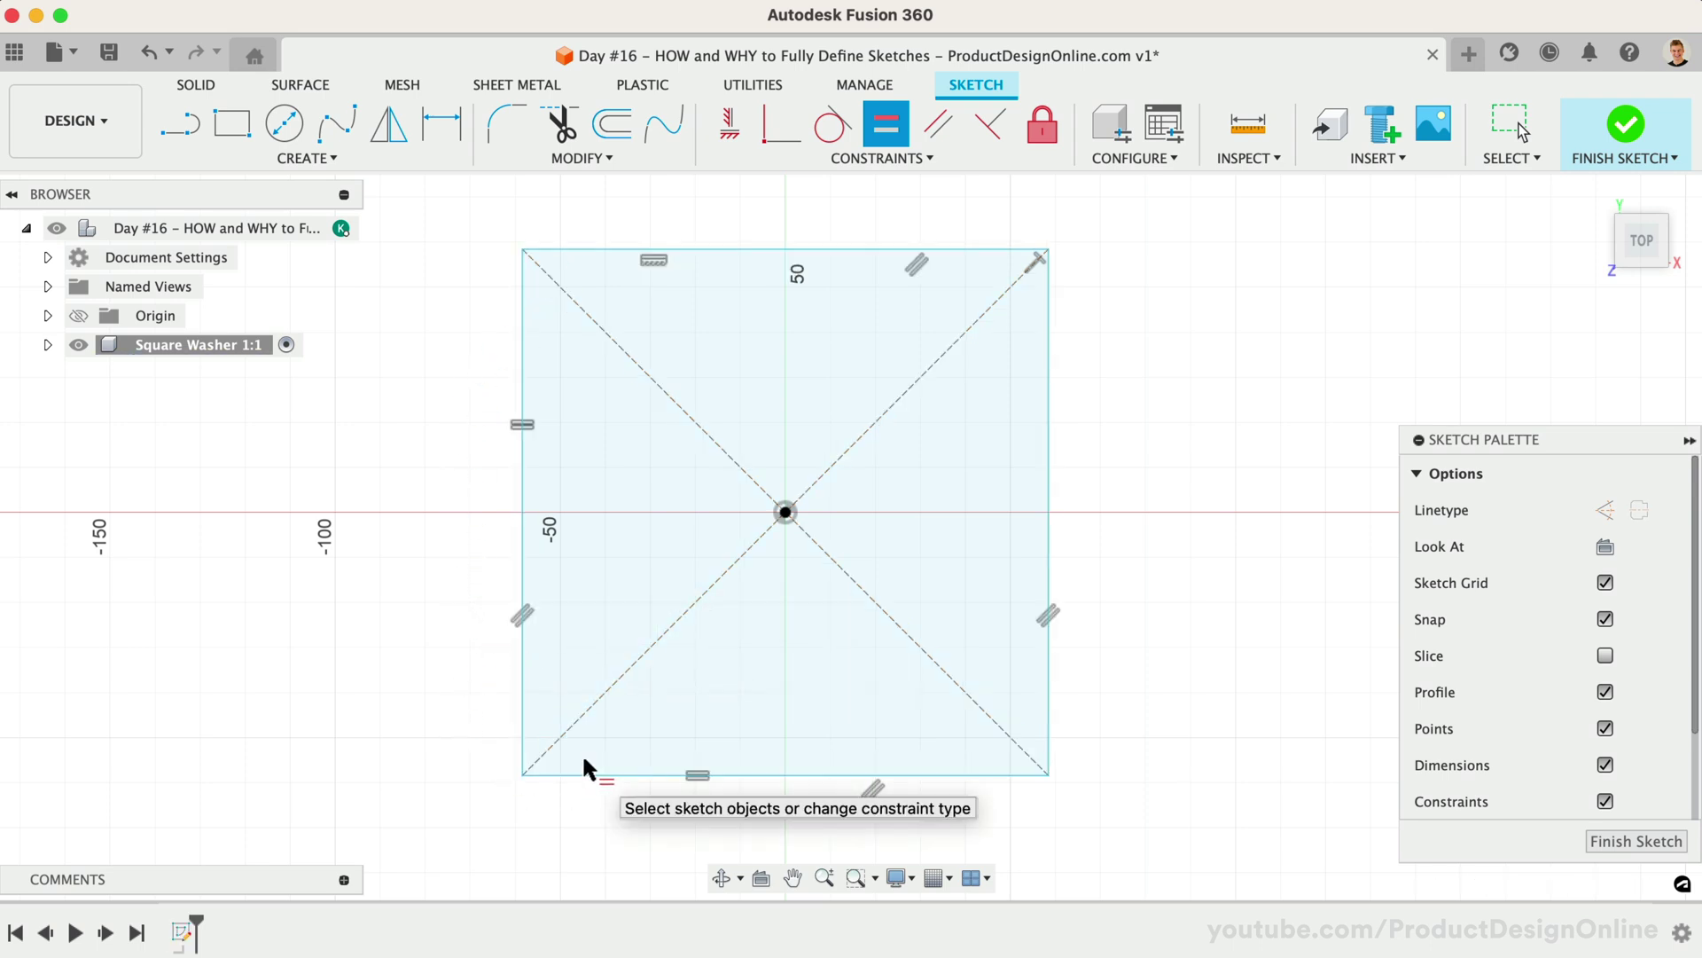
# - Try equalling the bottom and right edges, then dismiss the over-constrained error
pyautogui.click(986, 772)
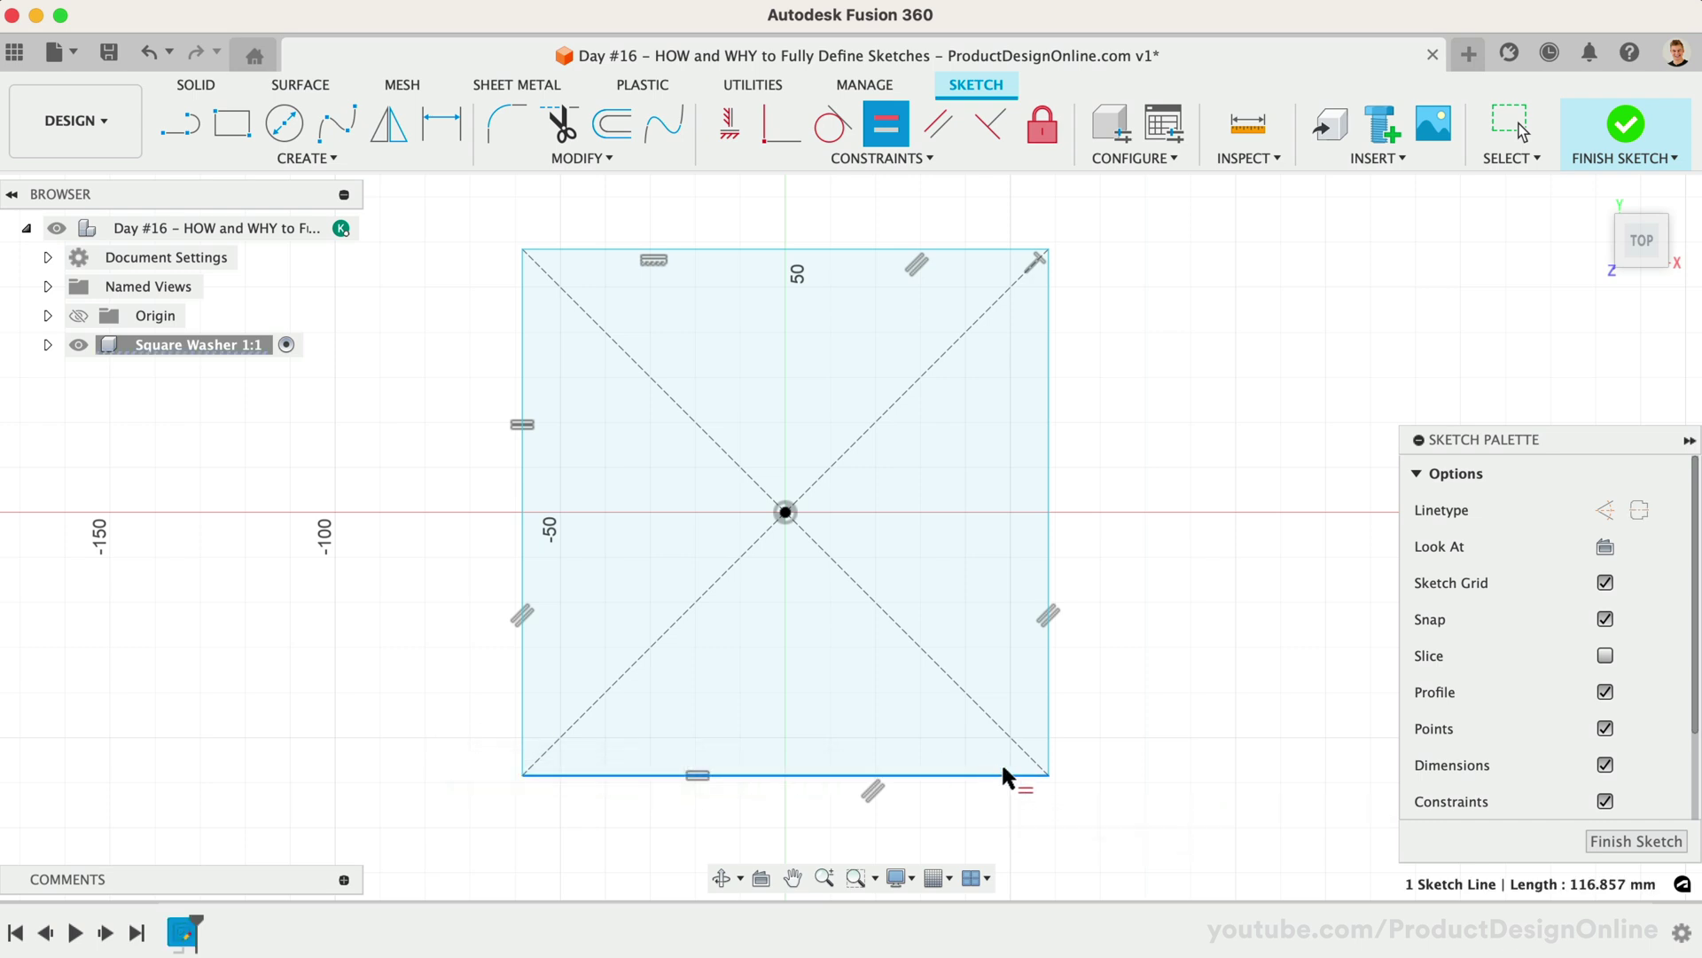
pyautogui.click(1043, 724)
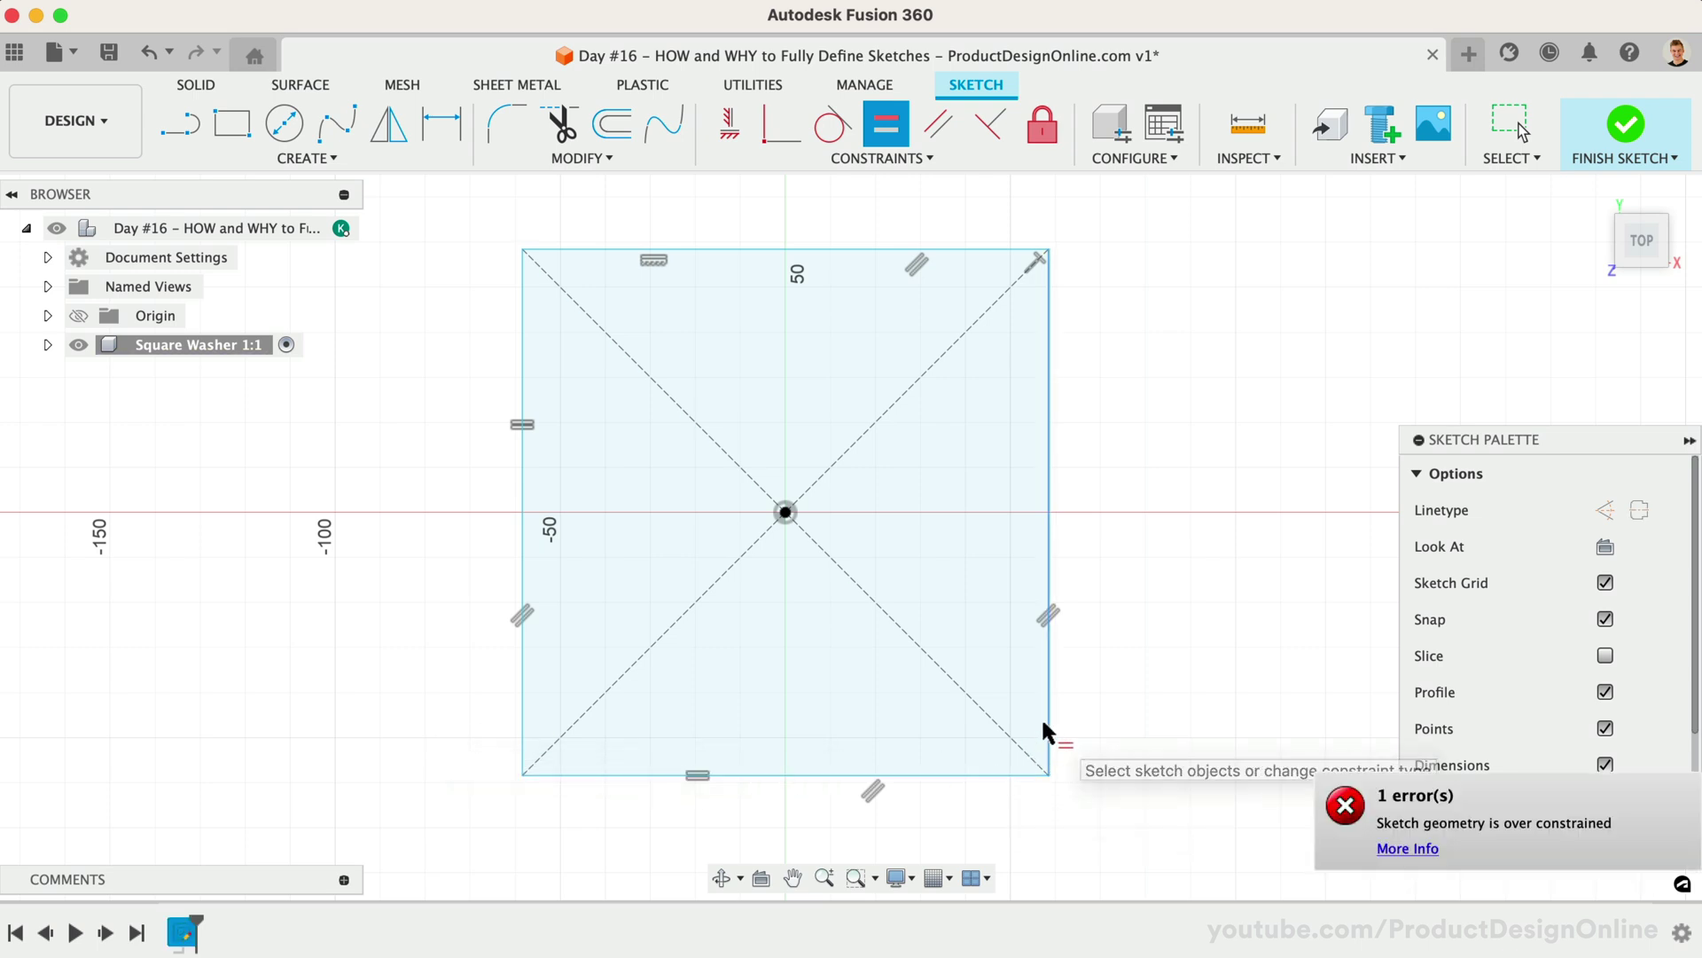
pyautogui.click(1388, 848)
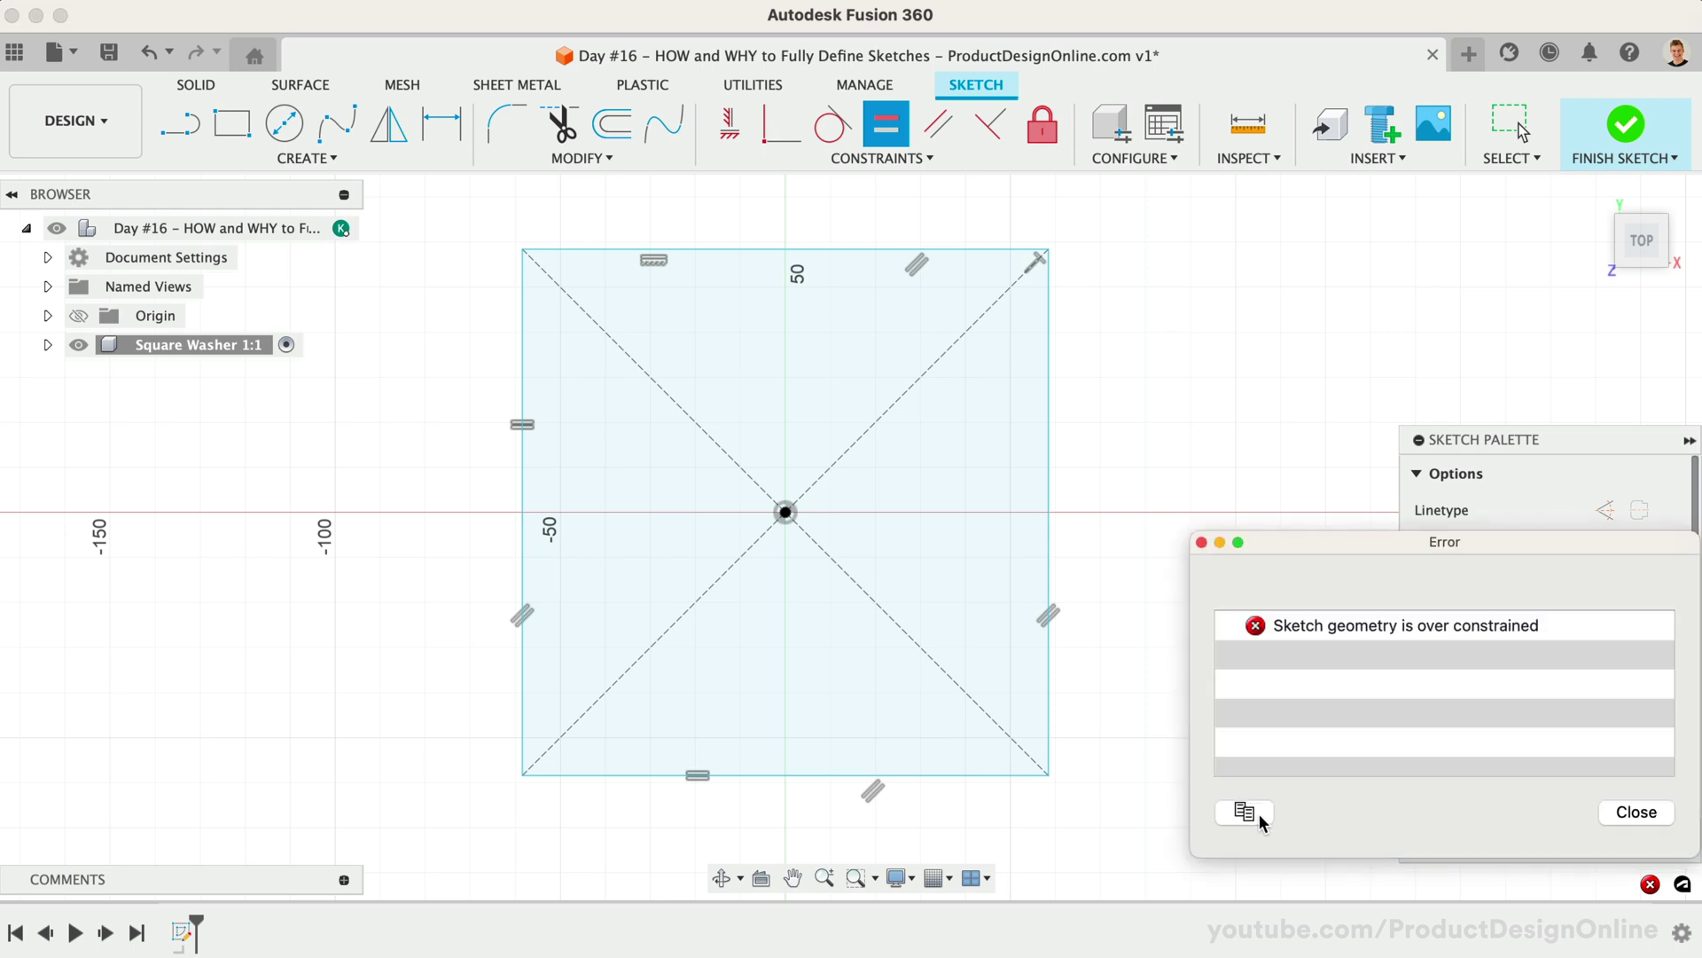
pyautogui.click(1201, 541)
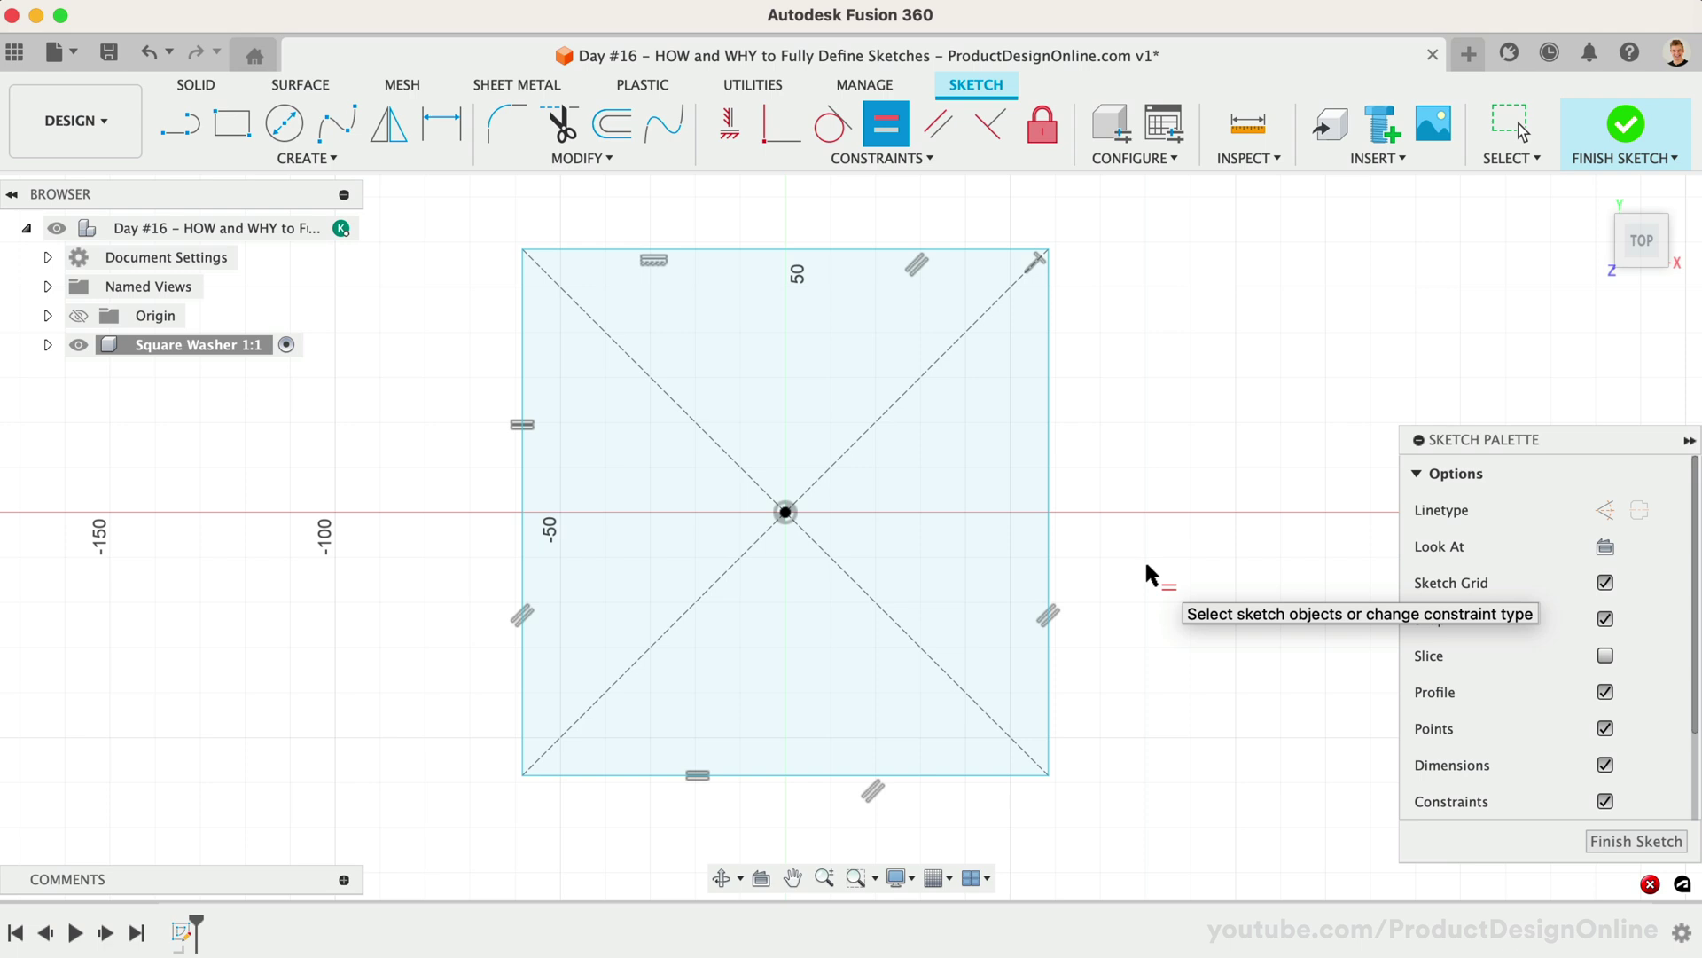
# - Drag the square's right side outward to about 124 mm, showing it's still under-defined
pyautogui.press('Escape')
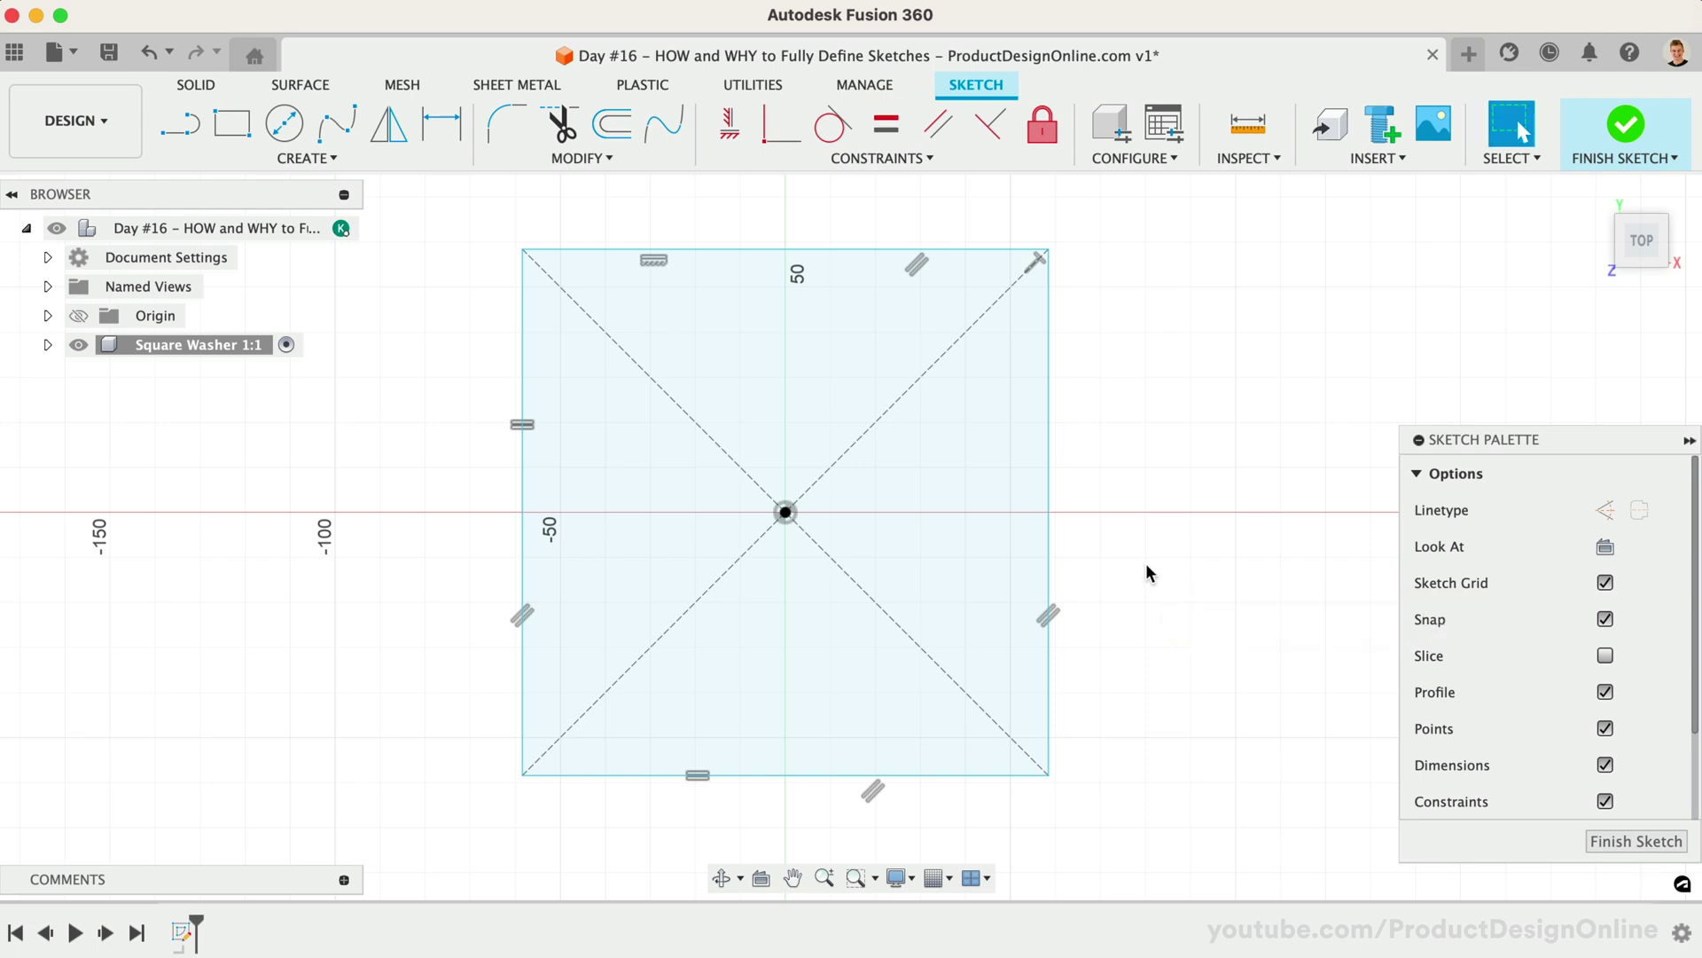
pyautogui.click(875, 789)
pyautogui.moveTo(1049, 541)
pyautogui.mouseDown()
pyautogui.moveTo(1170, 541)
pyautogui.moveTo(1000, 563)
pyautogui.moveTo(969, 577)
pyautogui.moveTo(1140, 560)
pyautogui.moveTo(943, 597)
pyautogui.moveTo(1124, 588)
pyautogui.moveTo(1041, 600)
pyautogui.moveTo(1067, 592)
pyautogui.mouseUp()
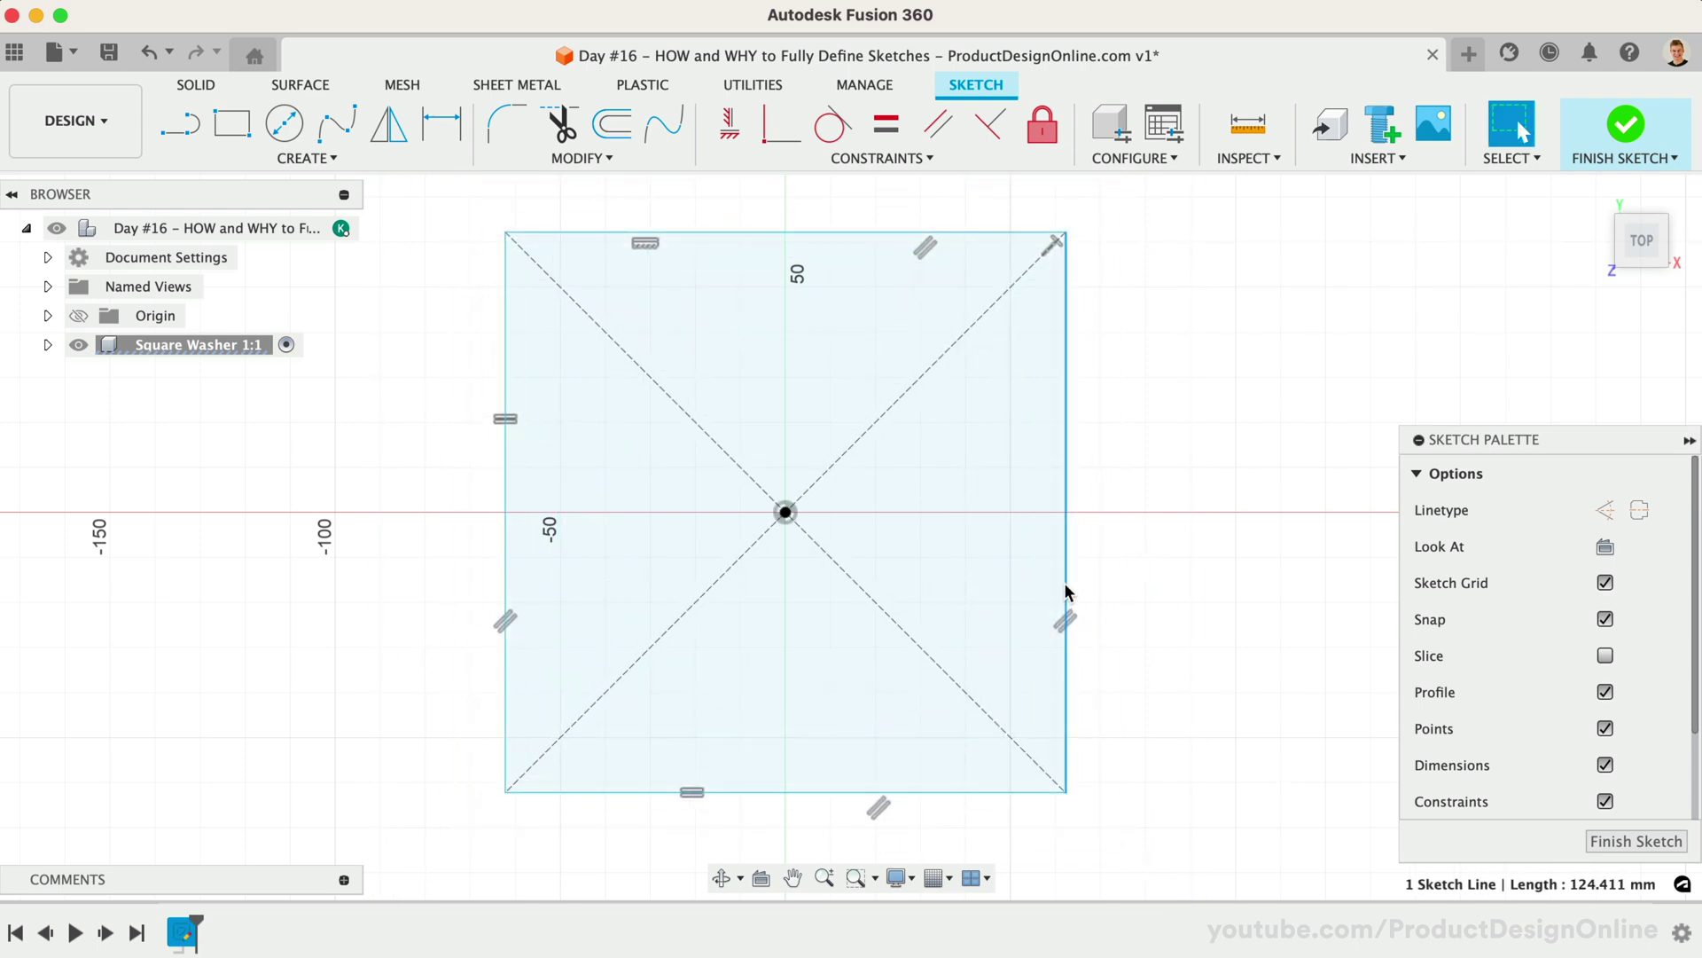
pyautogui.press('Escape')
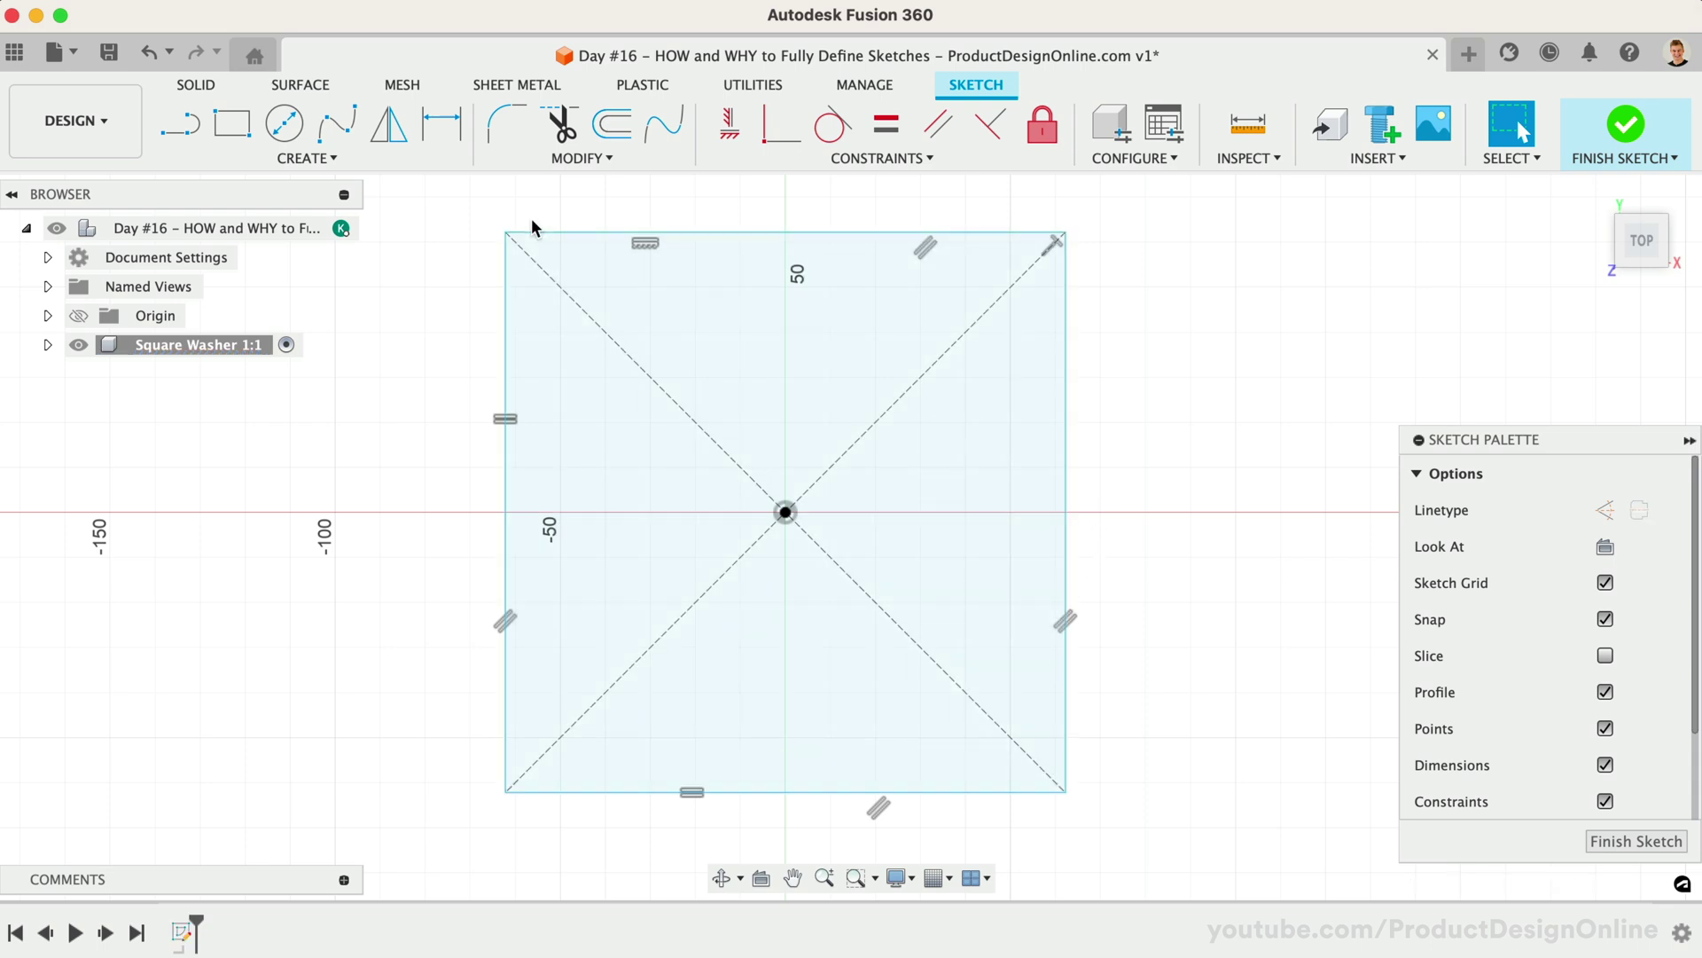
# - Dimension the square's left side at 100 mm and expand Square Washer to show Sketch1
pyautogui.click(430, 128)
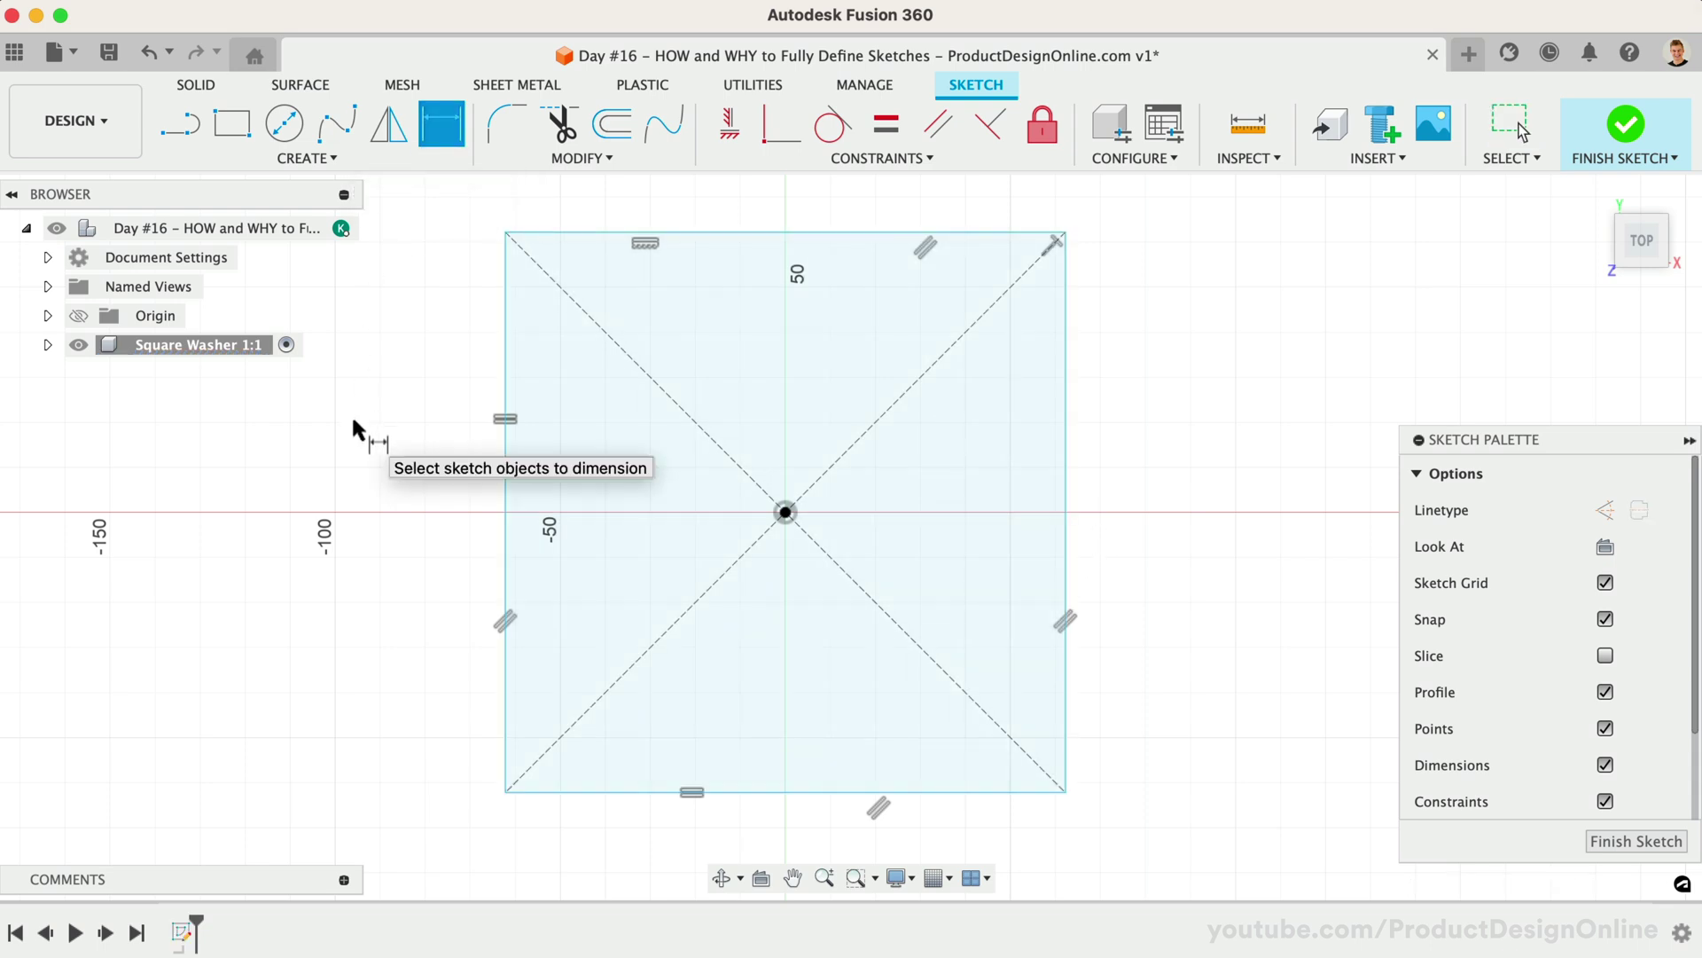
pyautogui.click(505, 518)
pyautogui.click(449, 519)
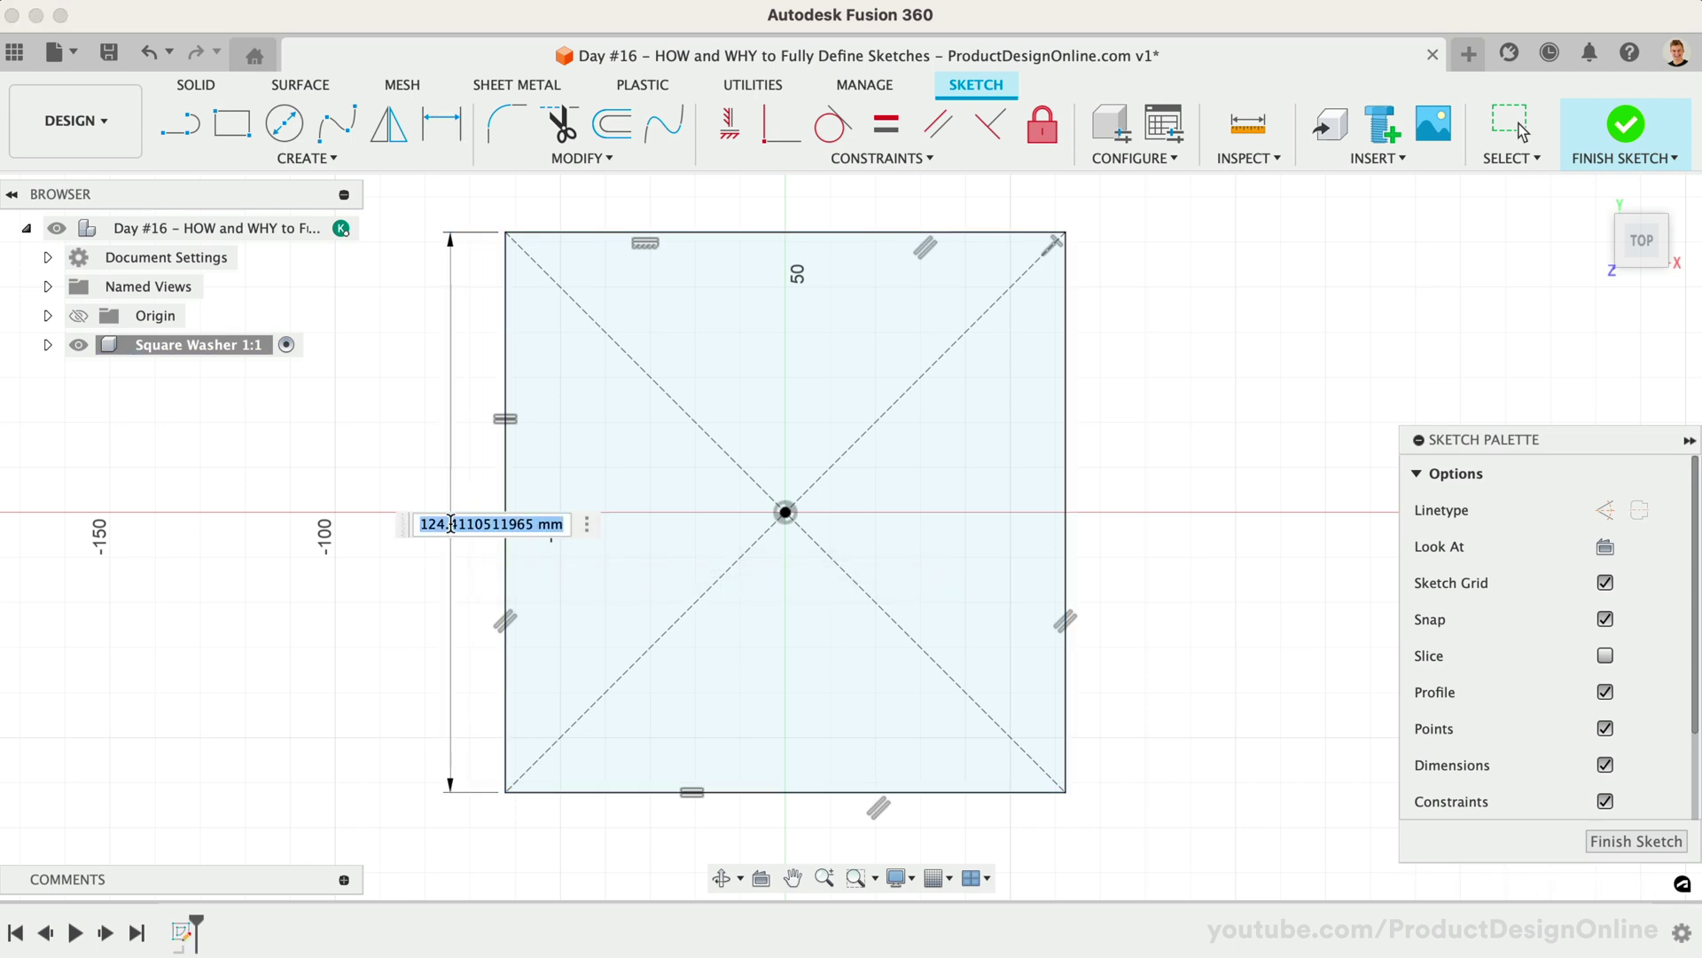
pyautogui.write('100')
pyautogui.press('Return')
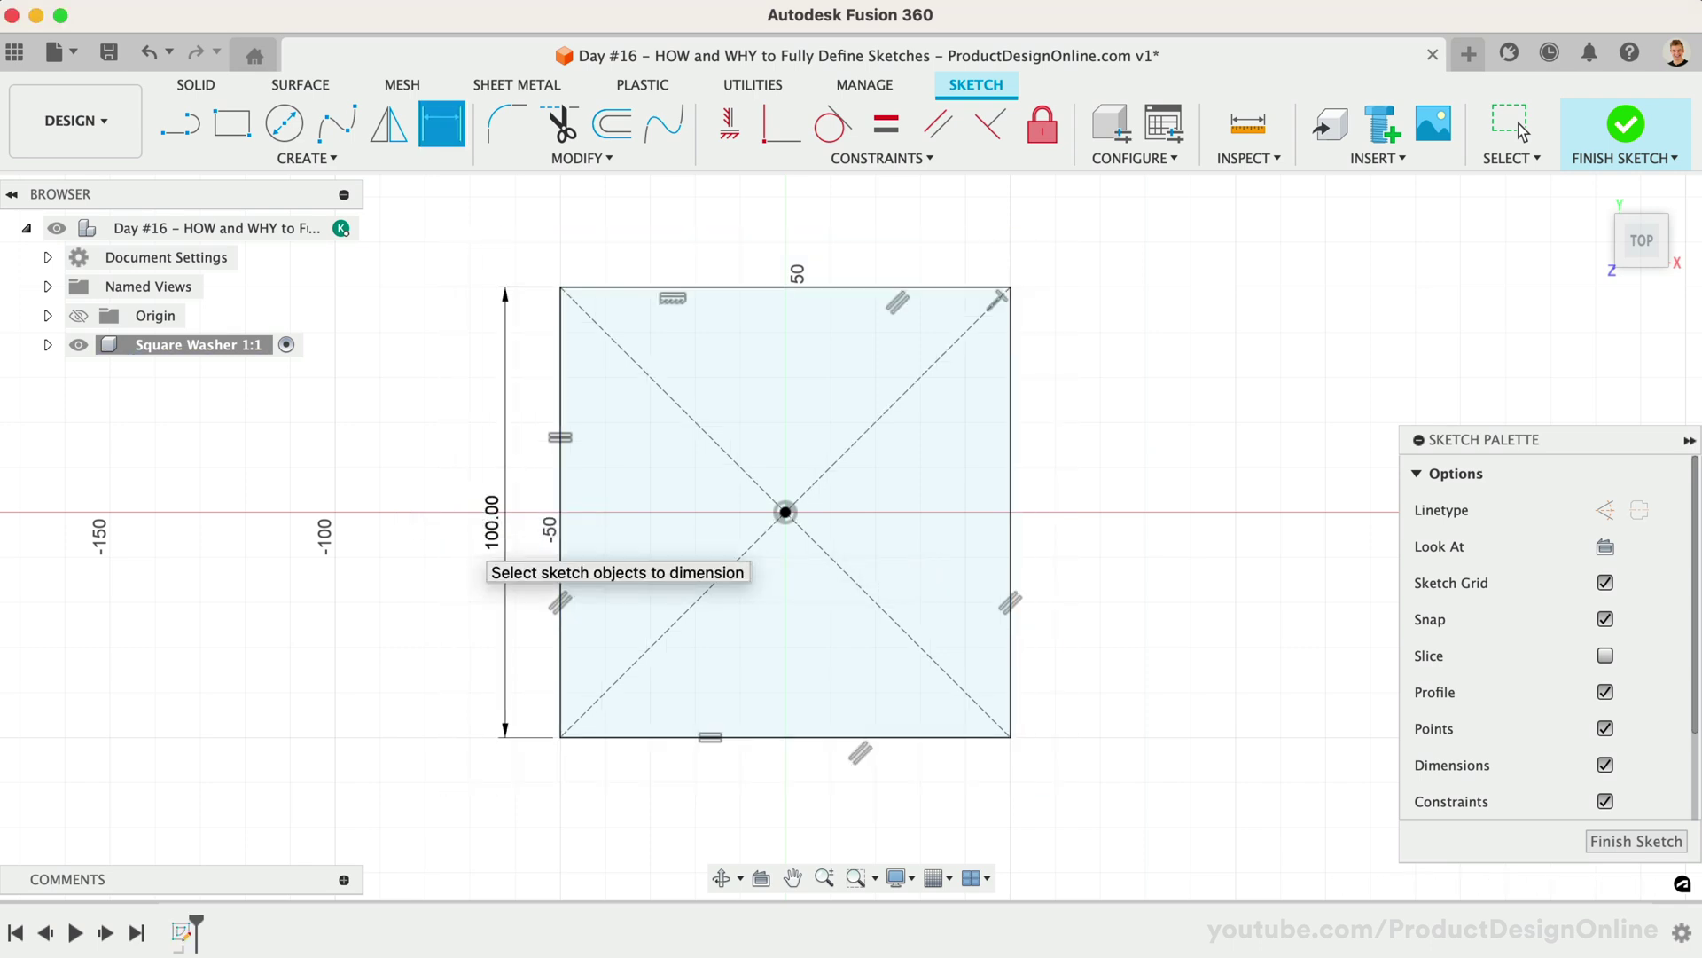
pyautogui.click(48, 345)
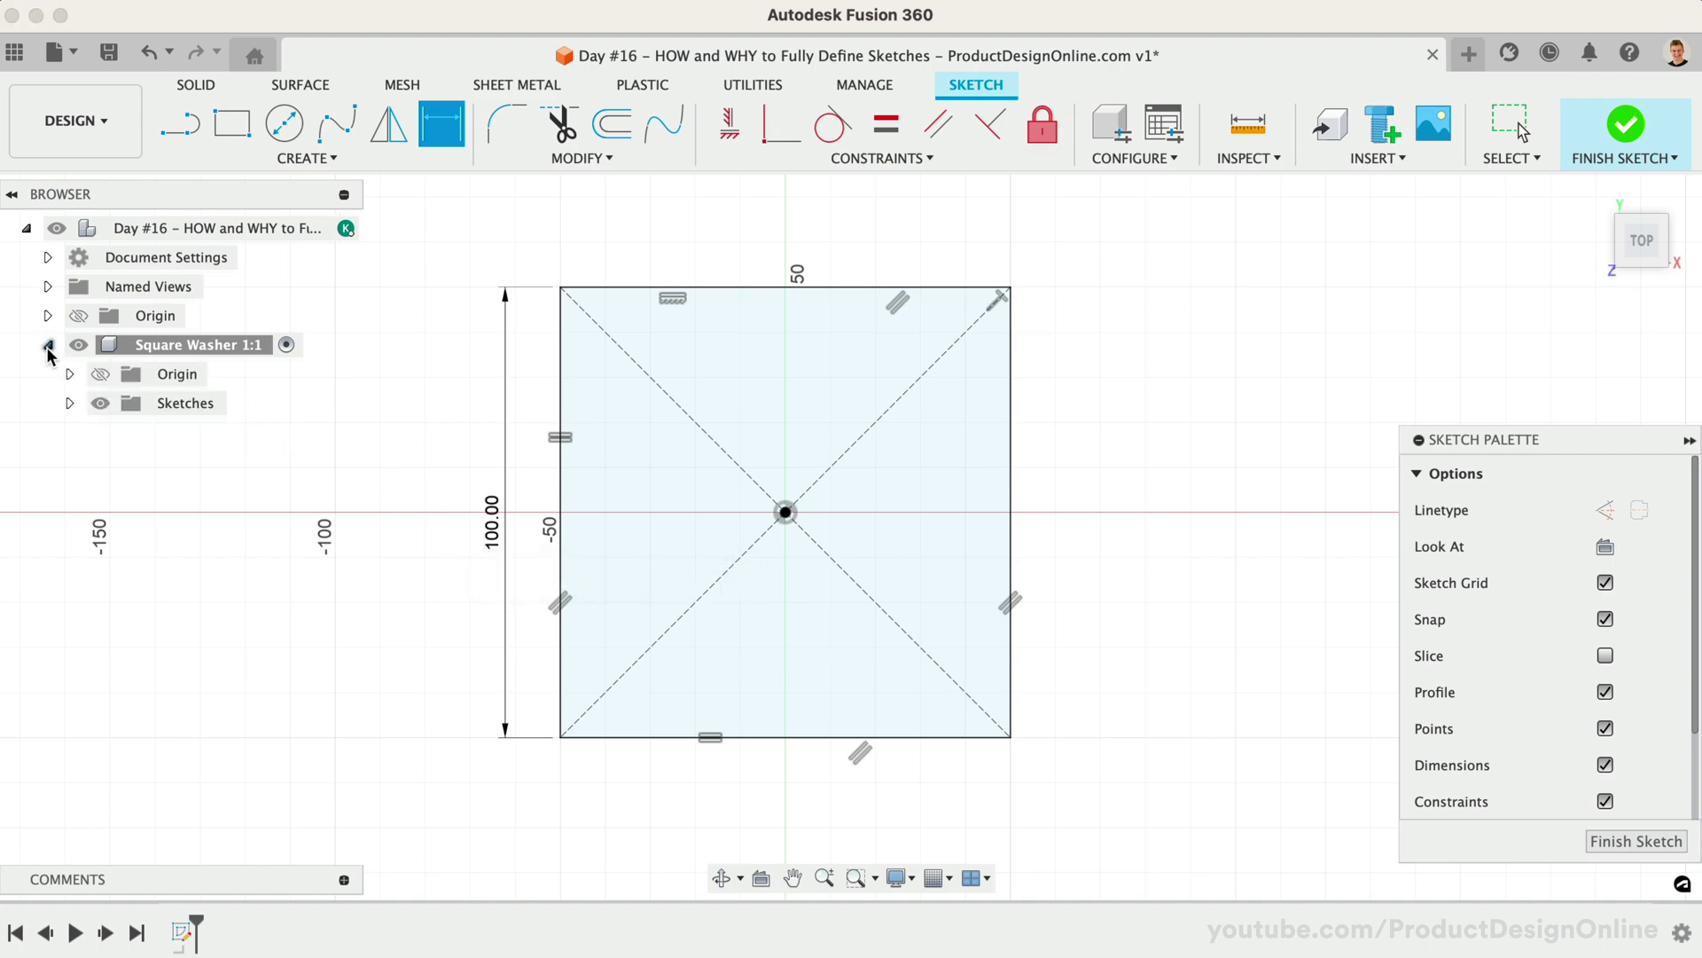
pyautogui.click(69, 403)
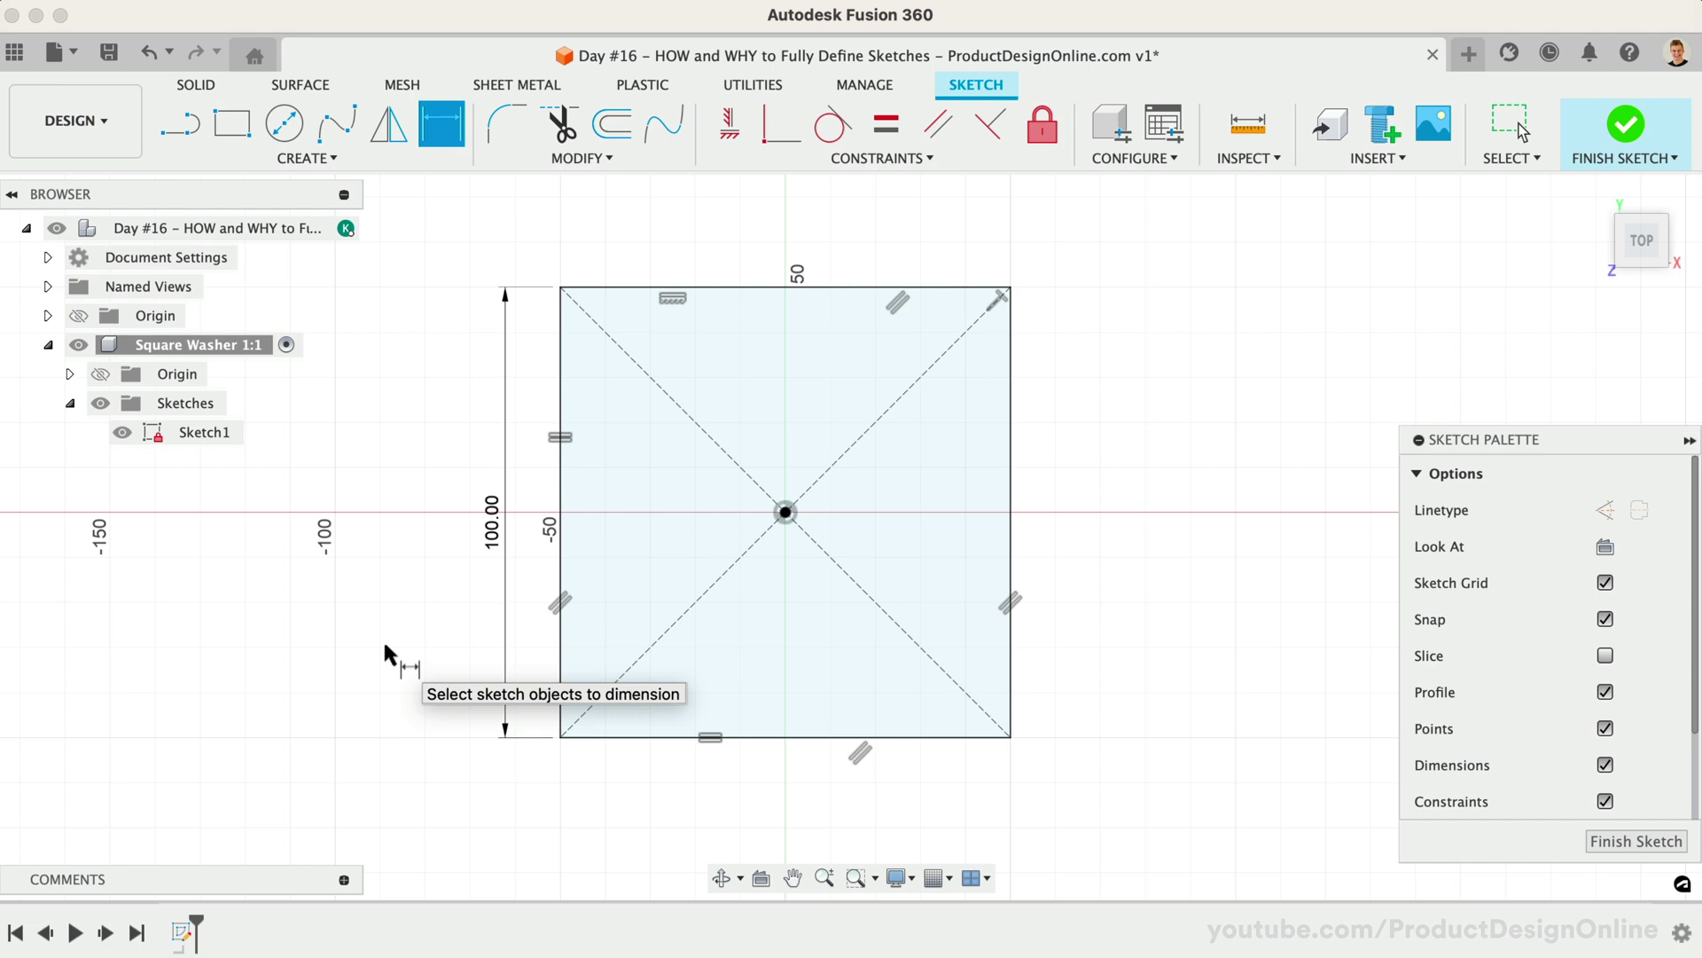
# - Draw a Ø50 mm center-diameter circle at the origin inside the 100 mm square
pyautogui.press('c')
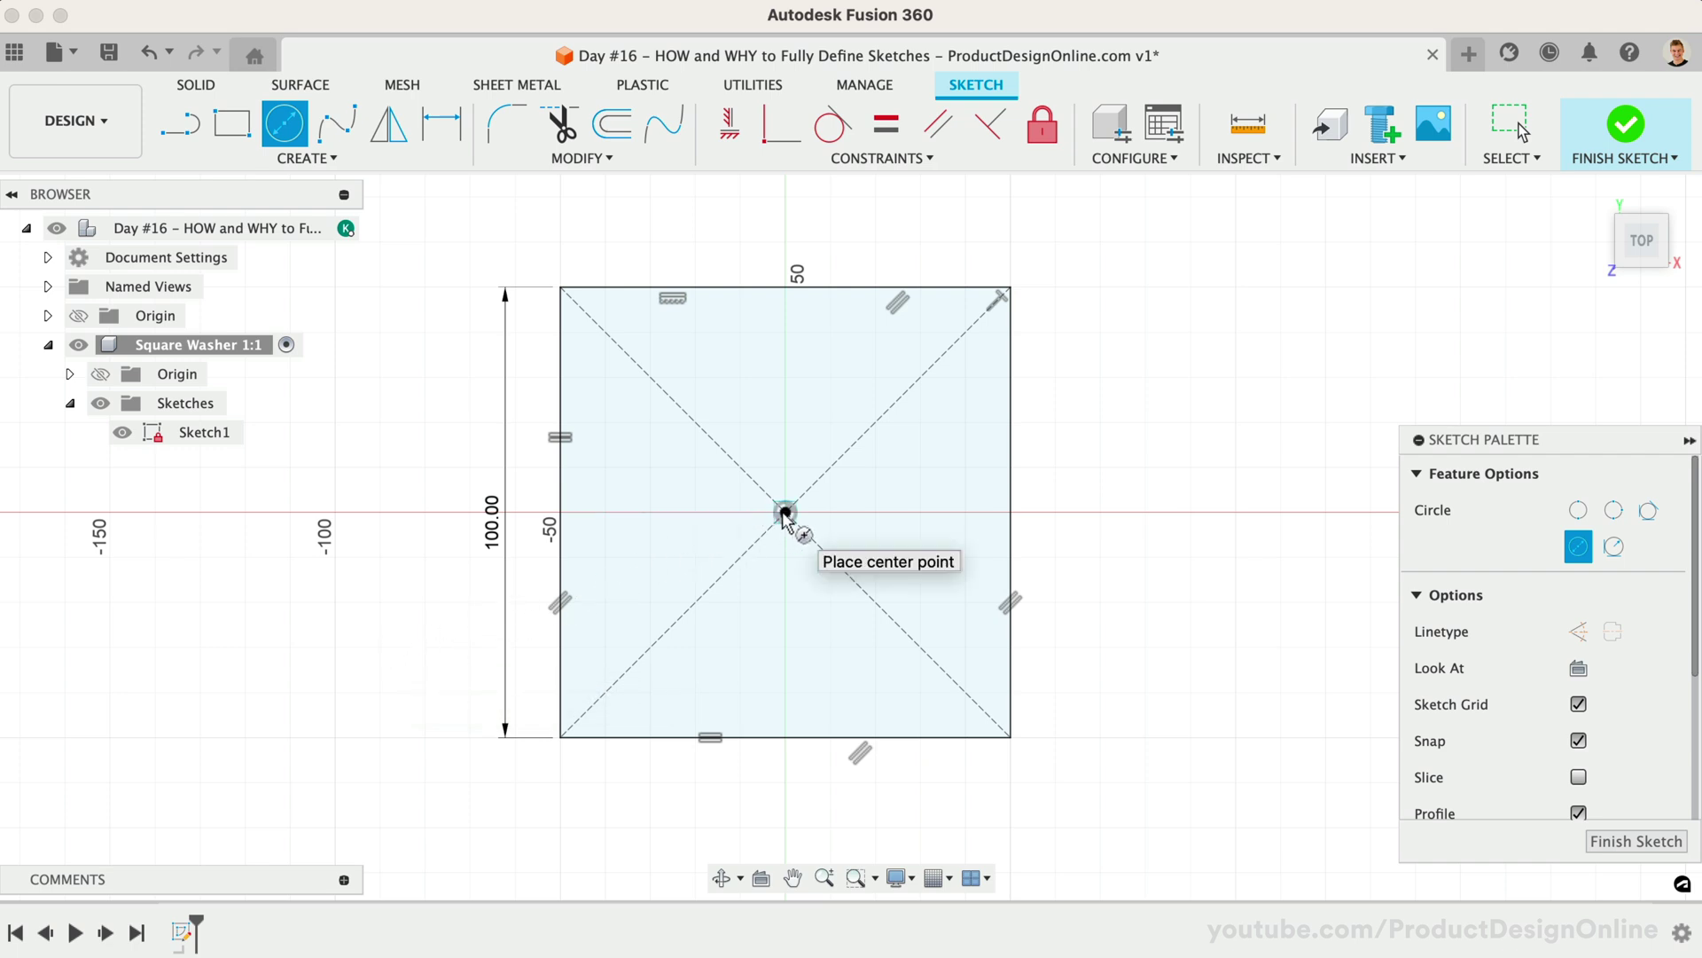
pyautogui.click(785, 513)
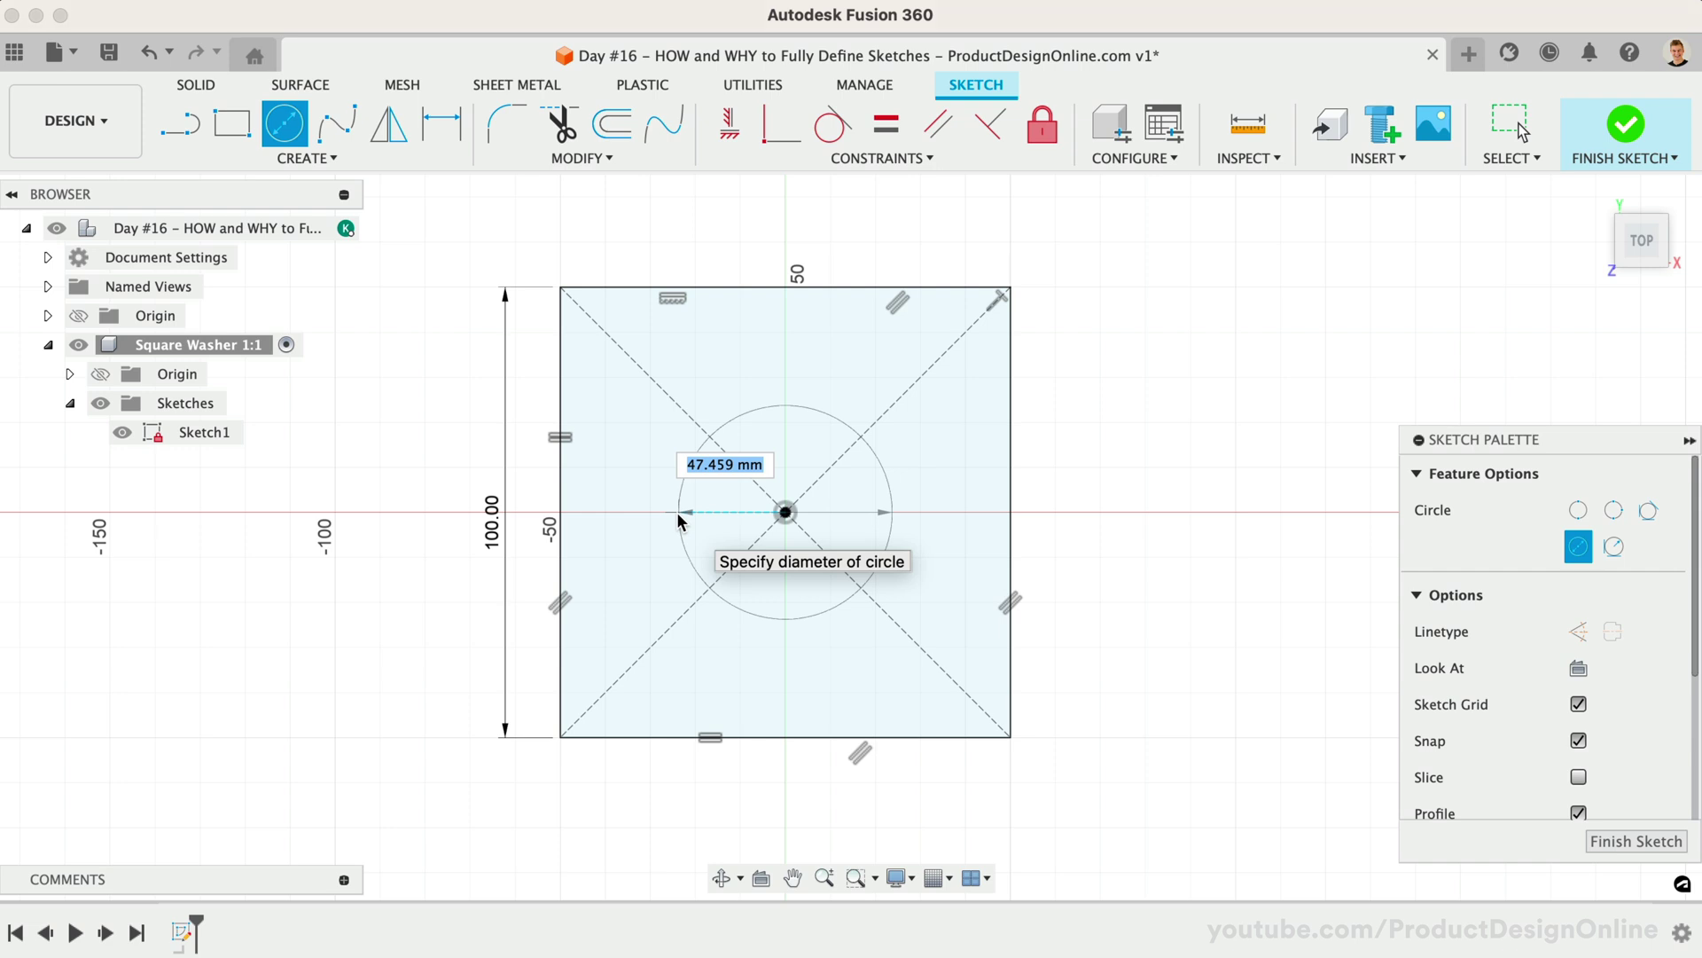
pyautogui.write('50')
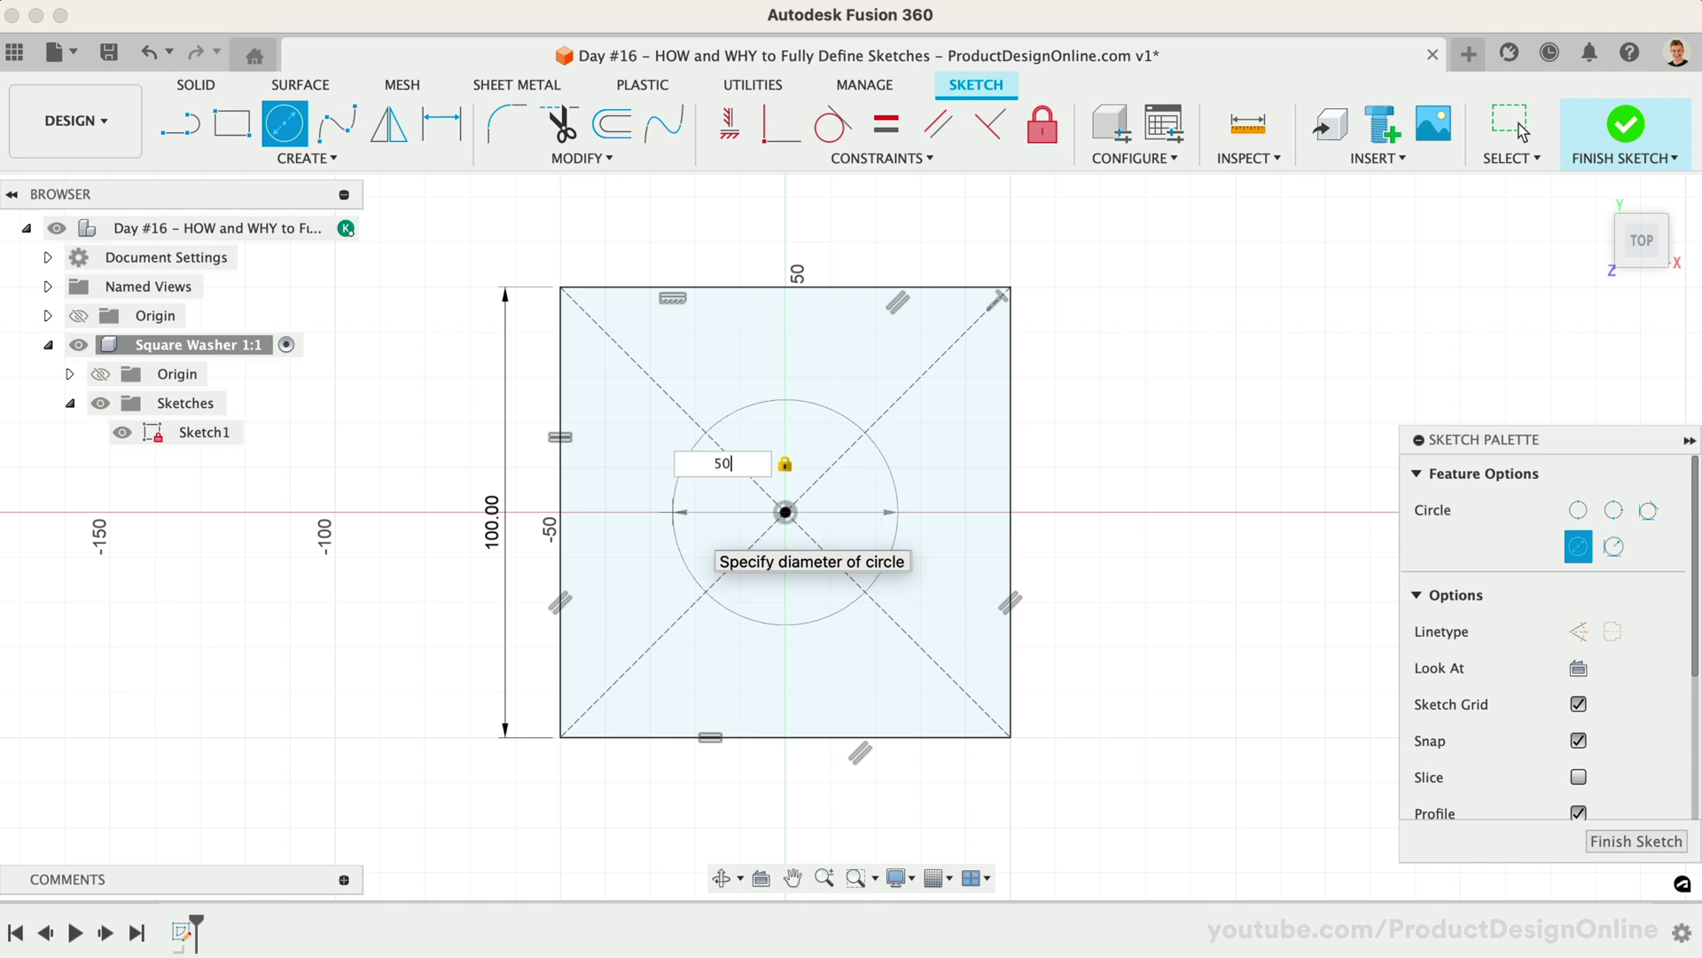
pyautogui.press('Return')
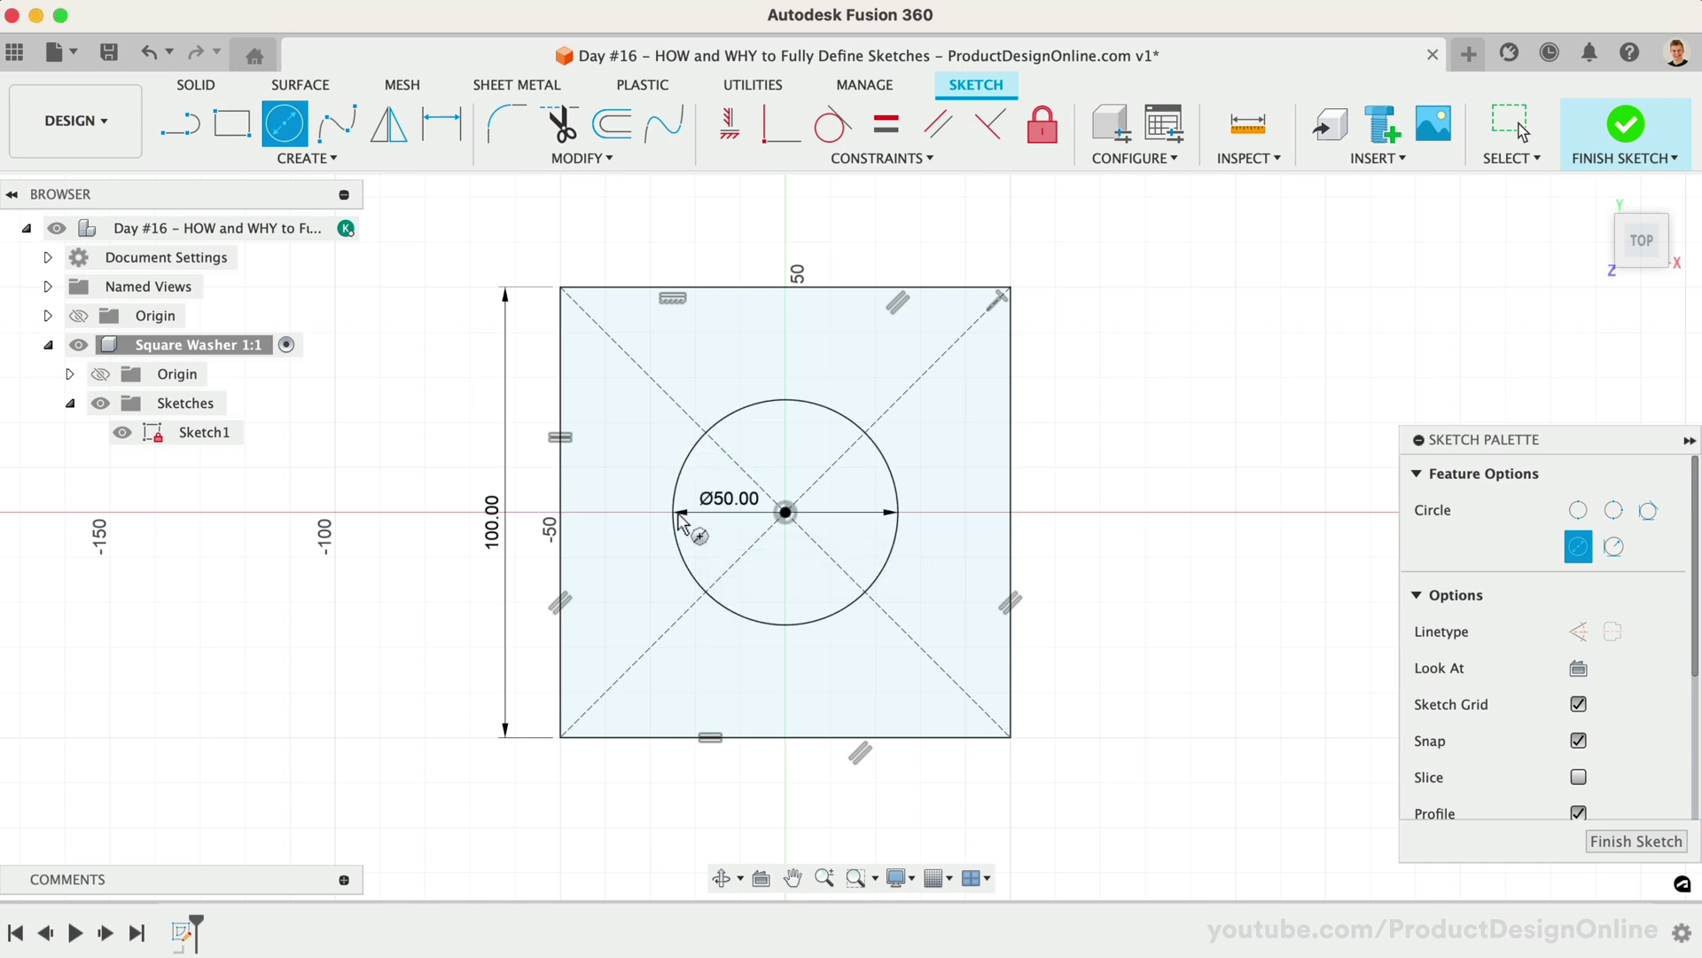
# - Extrude the square region around the Ø50 hole 5 mm into a solid
pyautogui.click(196, 85)
pyautogui.click(232, 124)
pyautogui.click(621, 400)
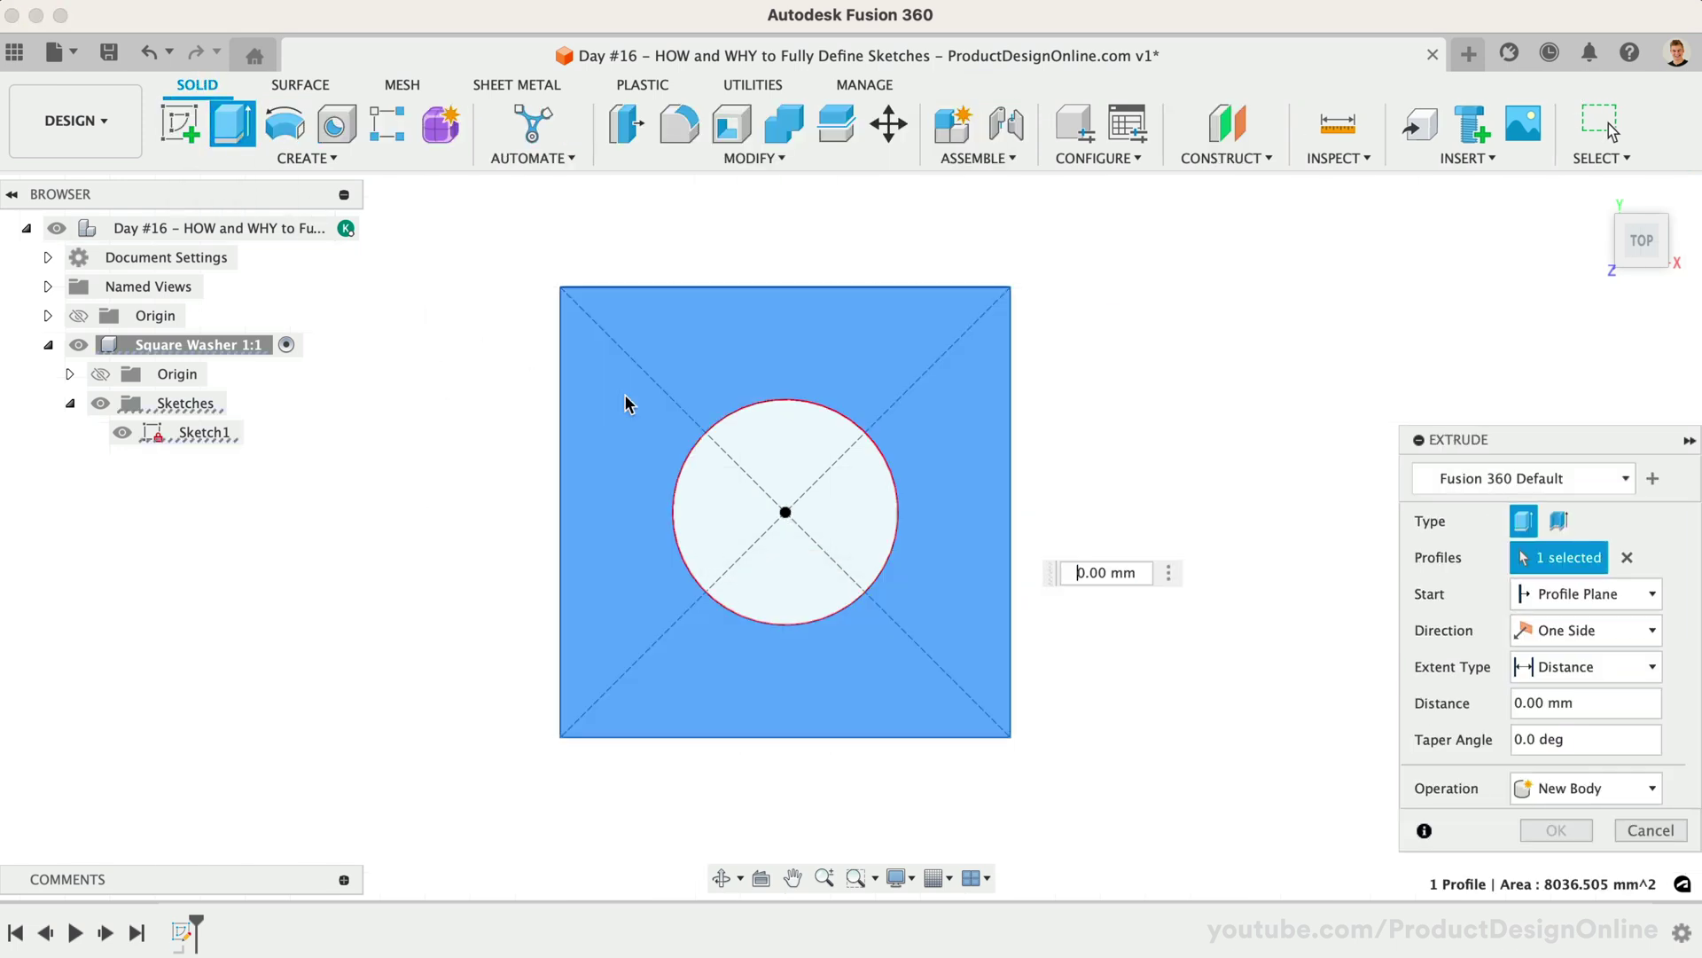
pyautogui.write('5')
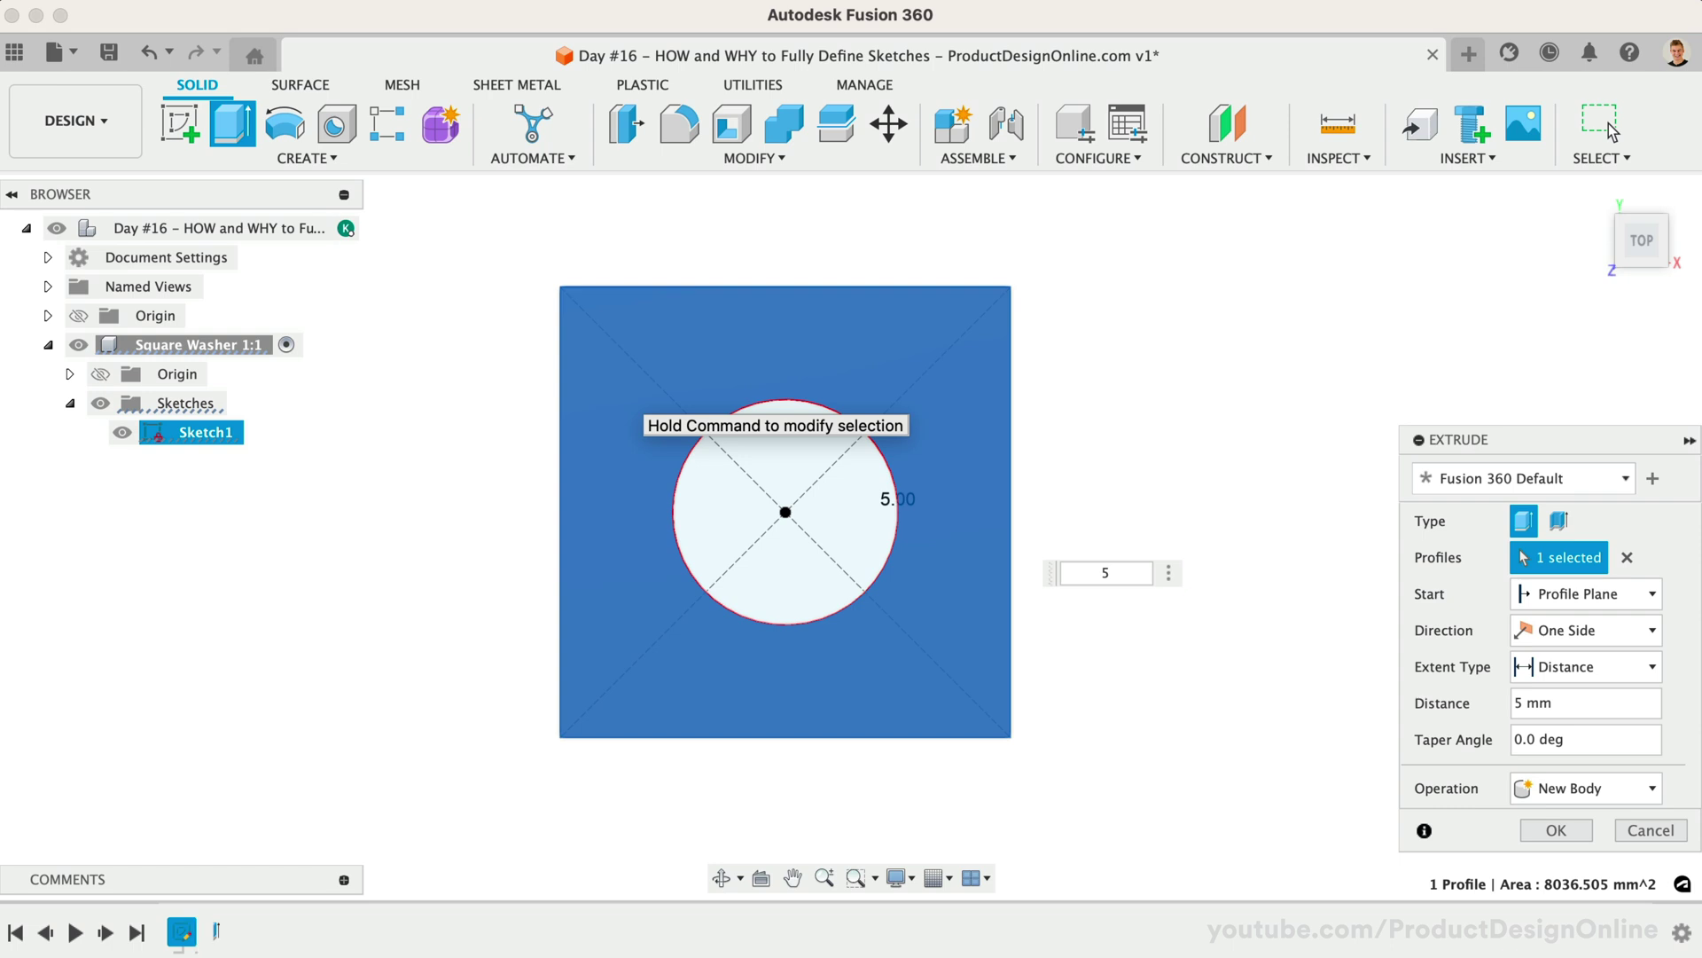
pyautogui.press('Return')
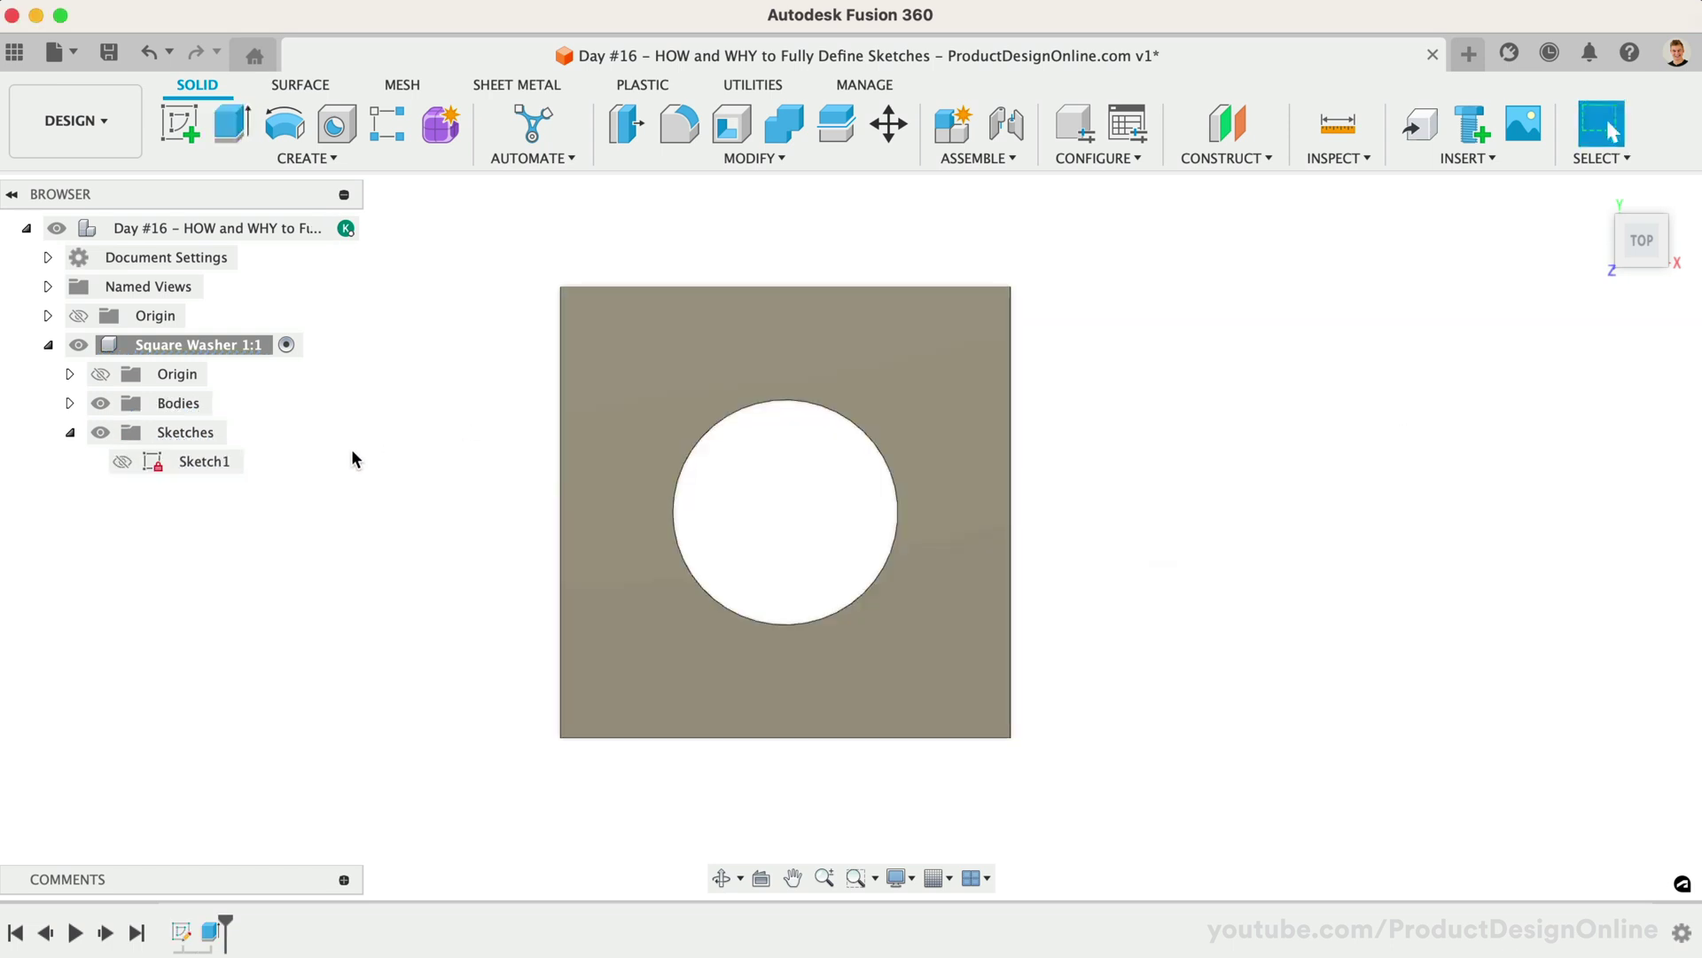
# - Edit Sketch1 to change the square's side from 100 mm to 200 mm, then finish the sketch
pyautogui.doubleClick(182, 933)
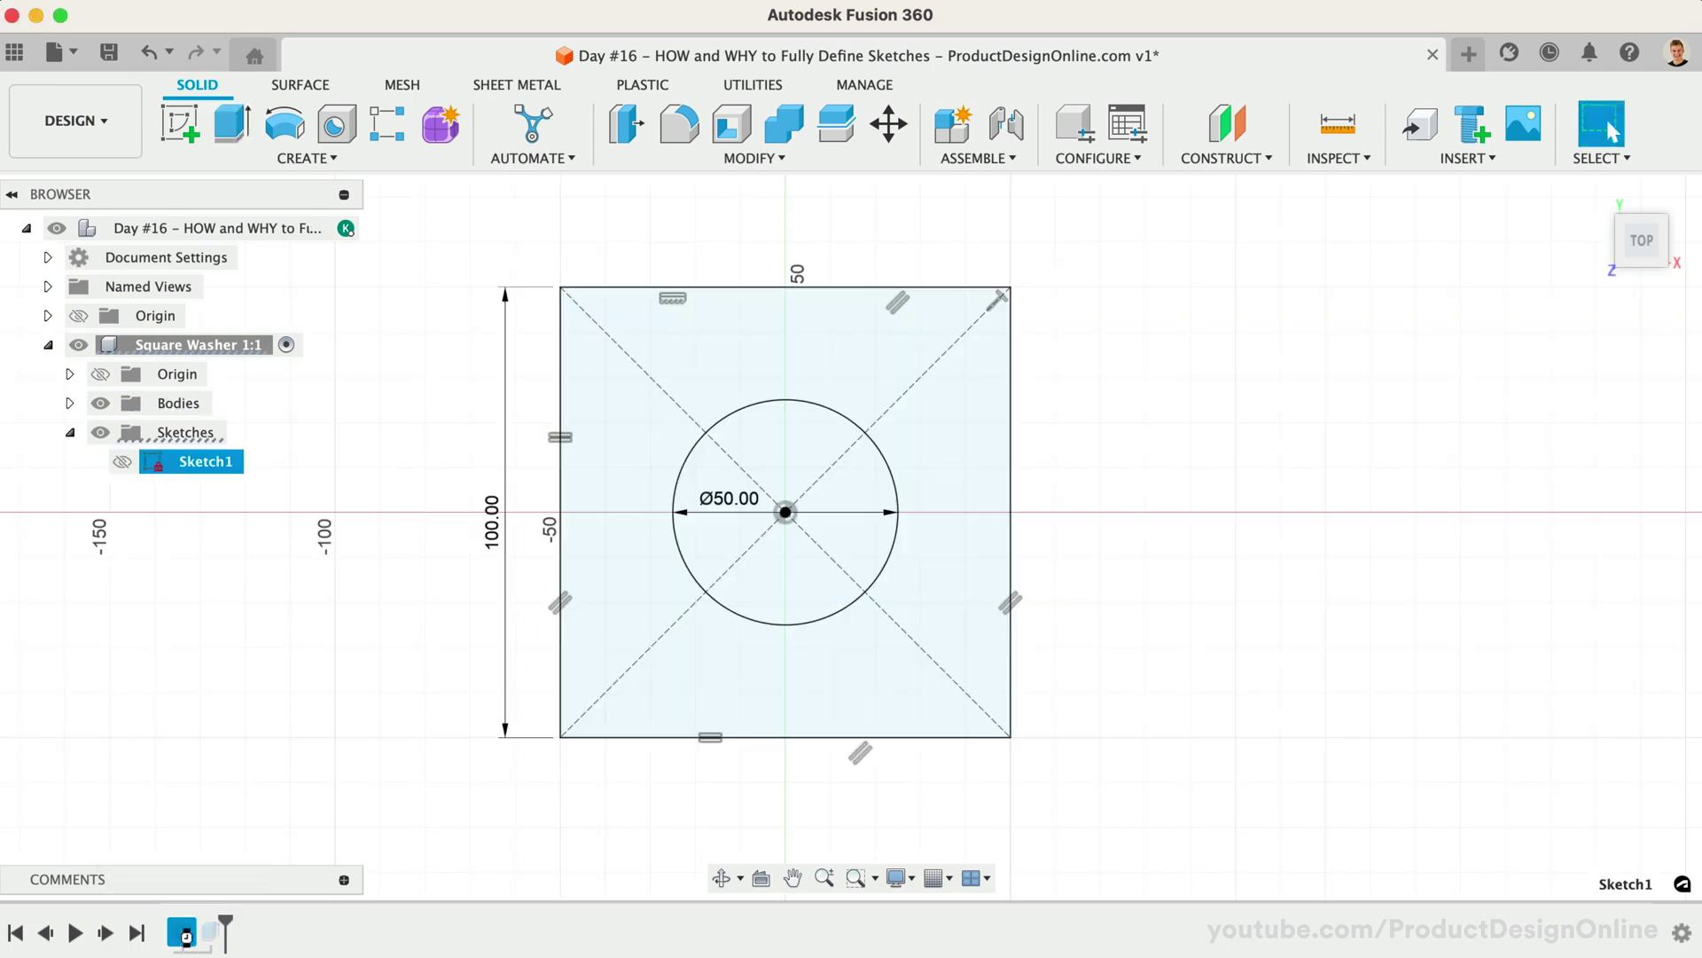
pyautogui.doubleClick(492, 523)
pyautogui.write('200')
pyautogui.press('Return')
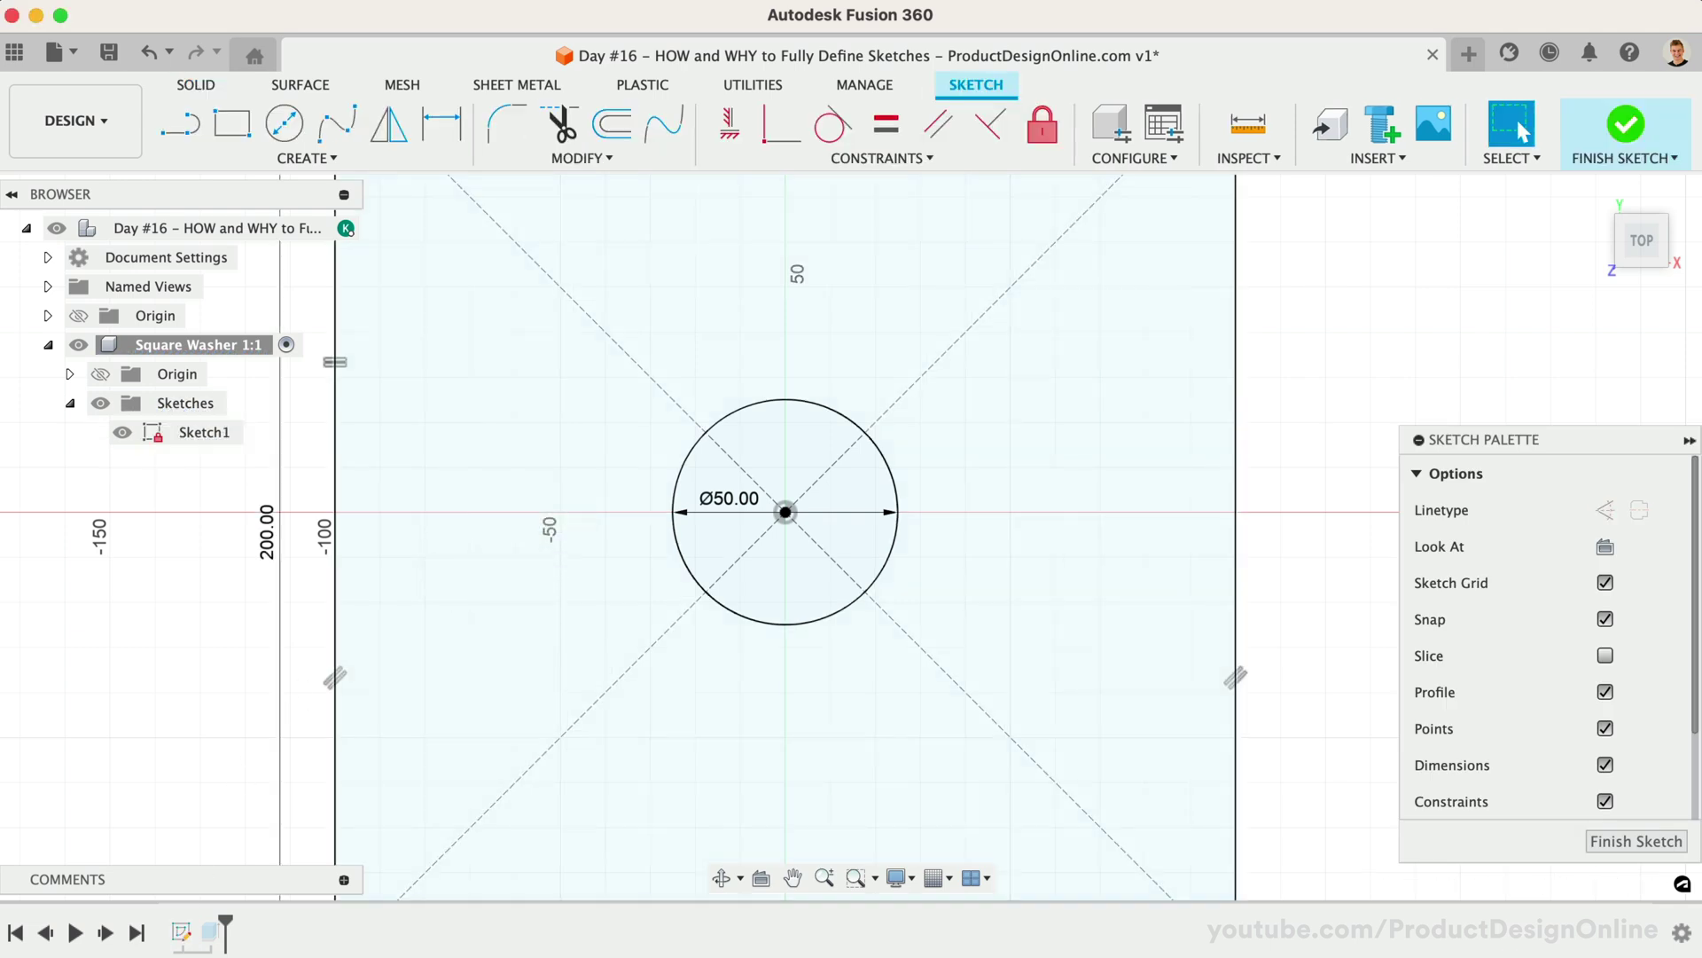
pyautogui.press('F6')
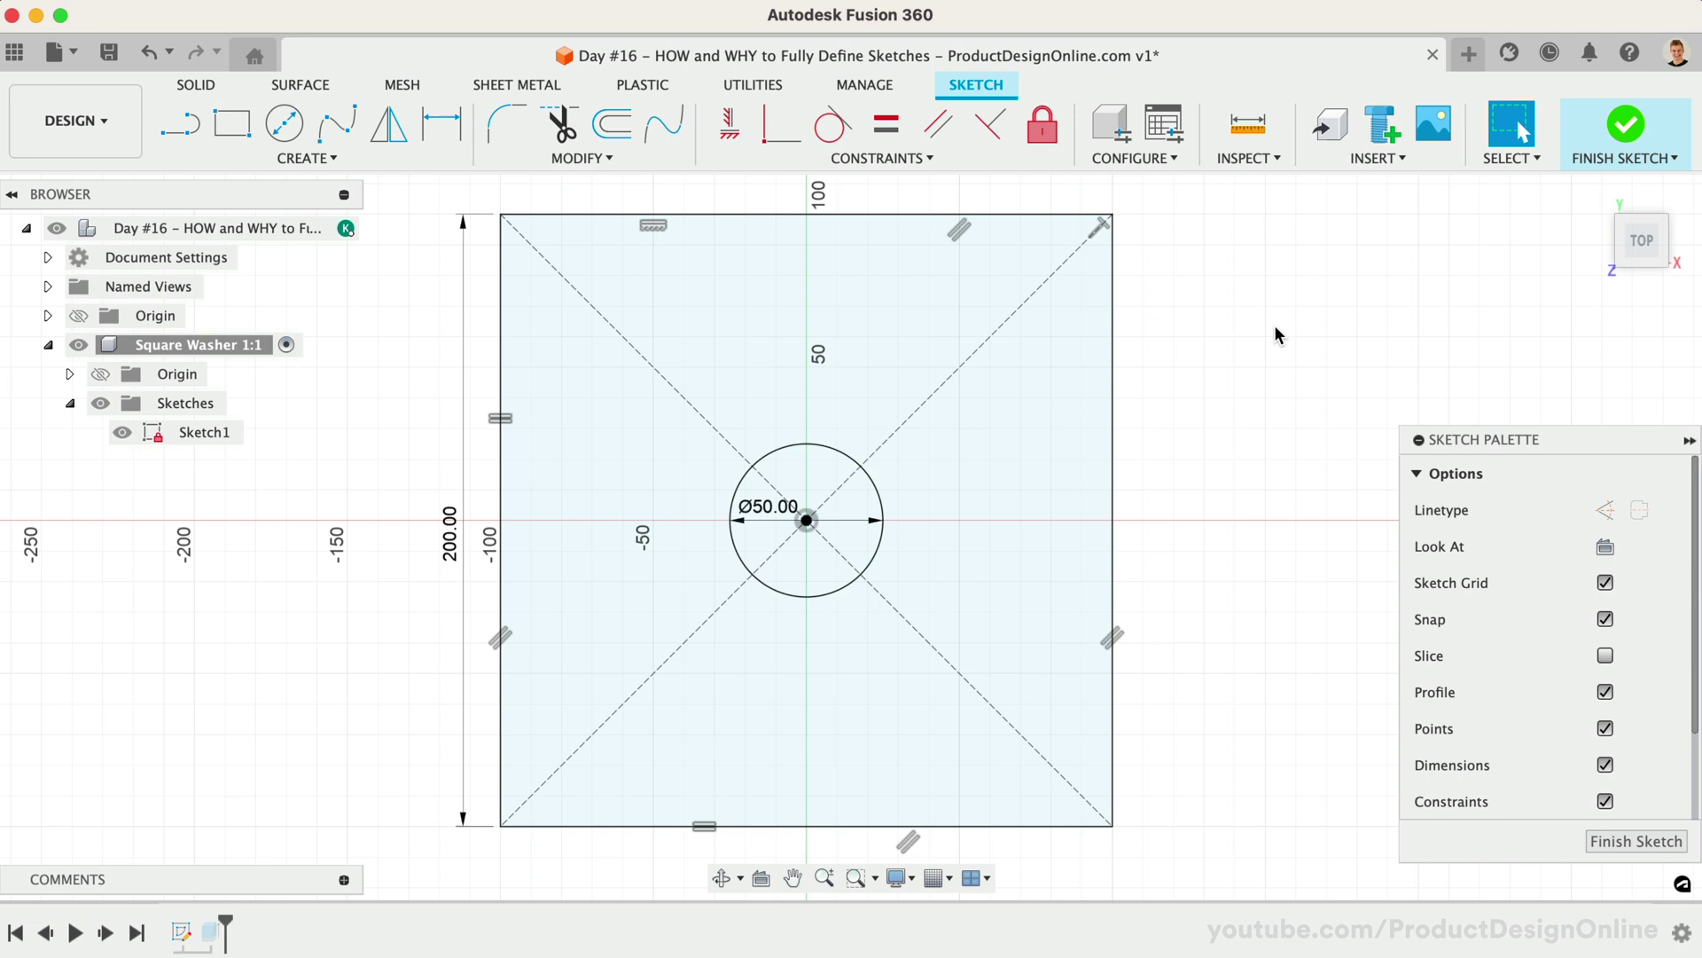
pyautogui.click(1625, 126)
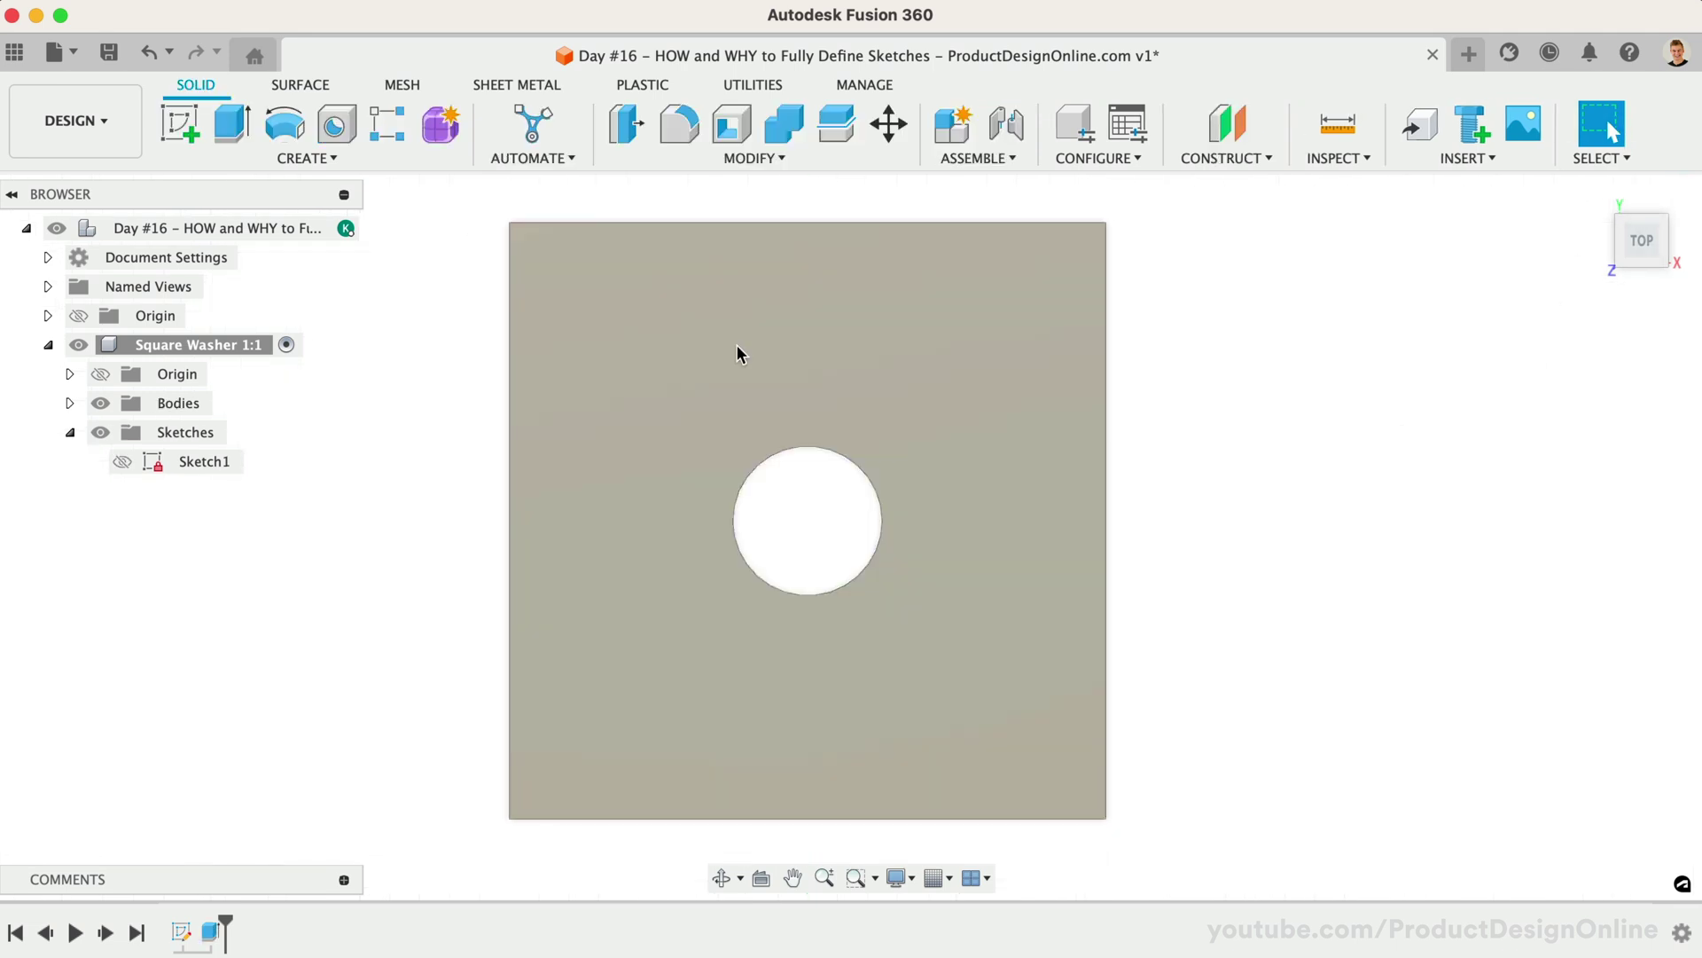
# - In Sketch1, change the hole diameter from Ø50 to d1/2, giving Ø100 mm
pyautogui.doubleClick(184, 934)
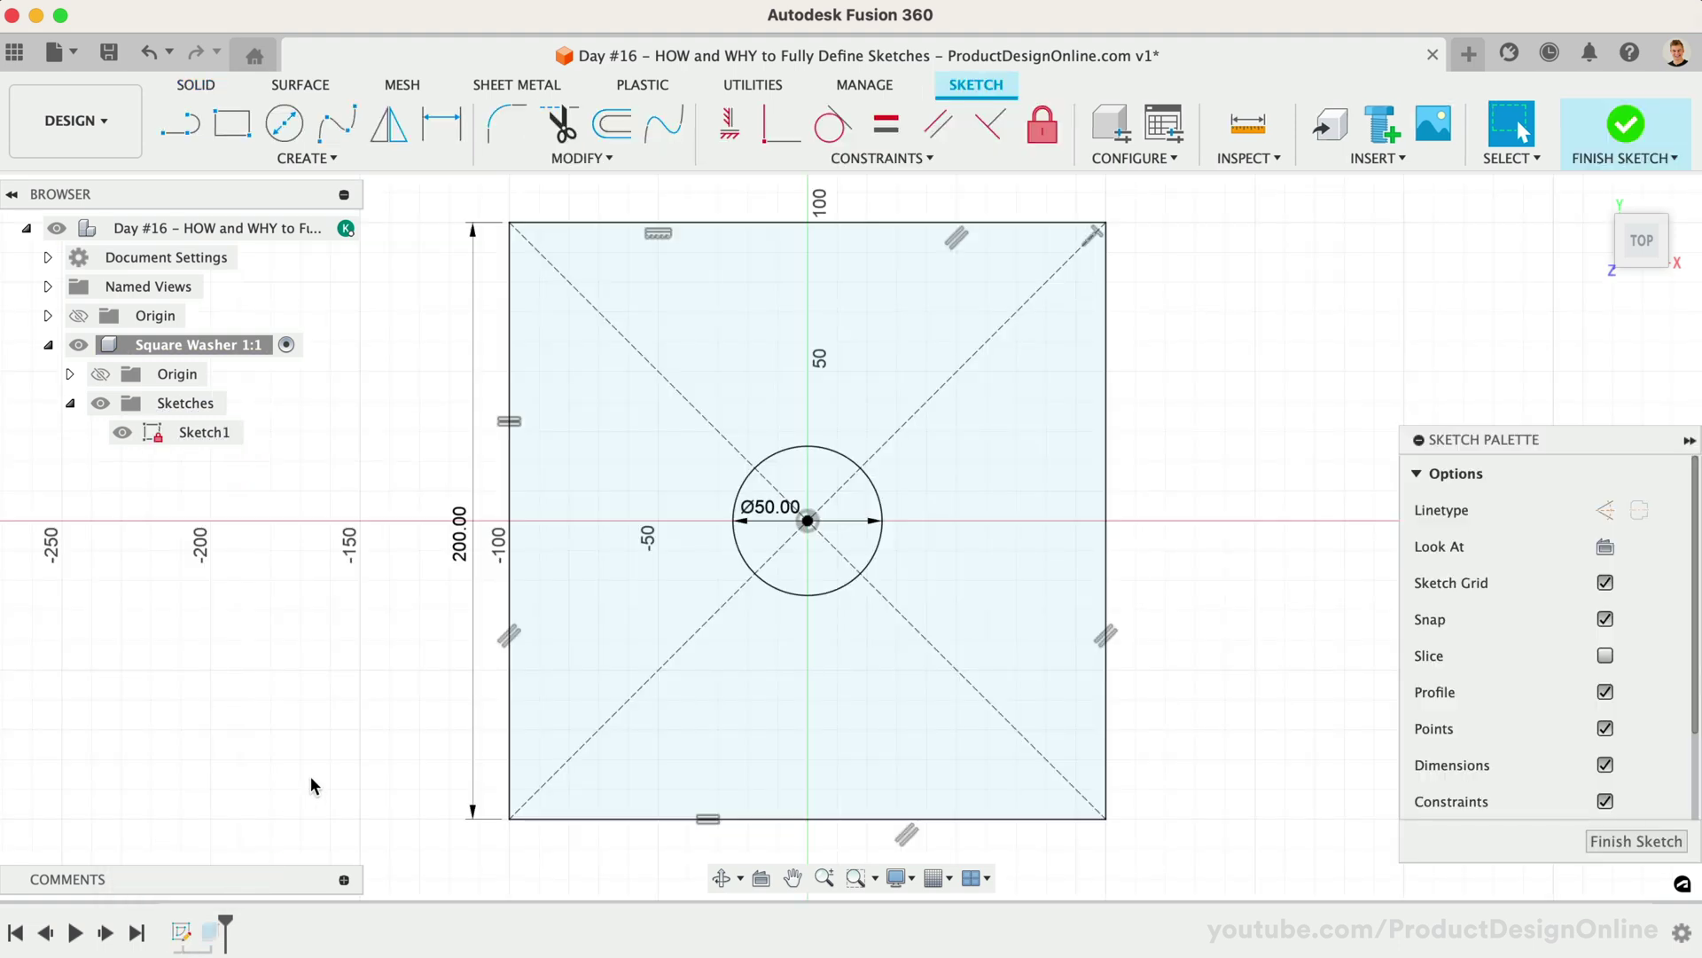
pyautogui.doubleClick(759, 514)
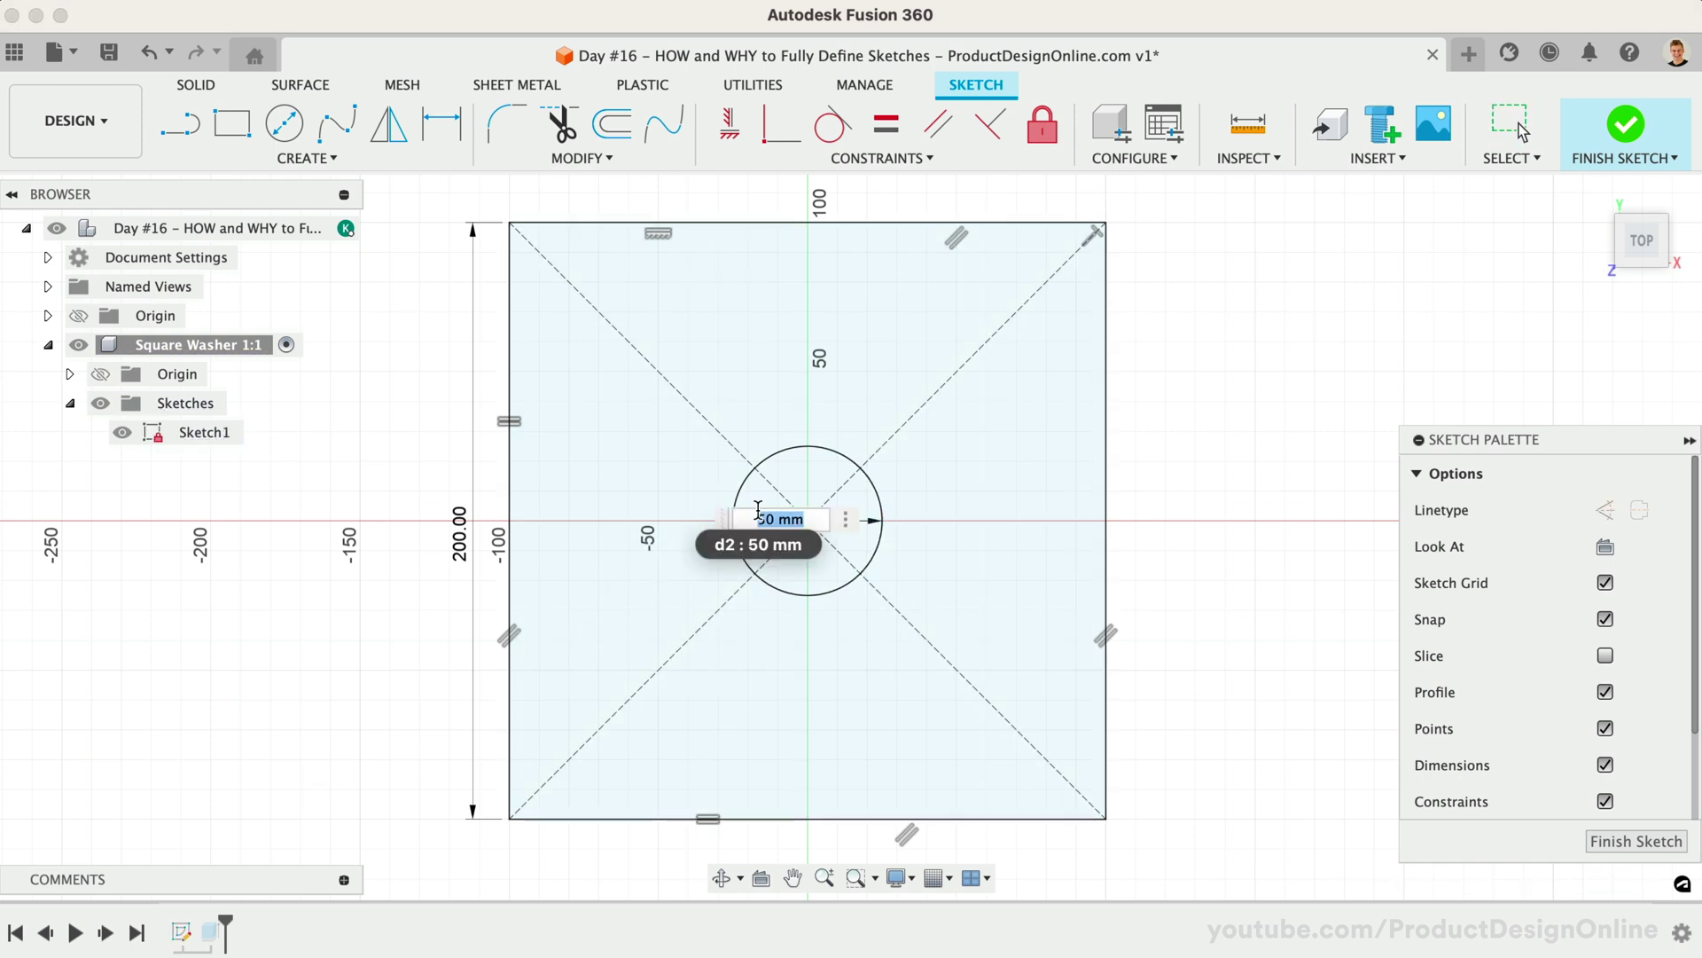
pyautogui.click(462, 537)
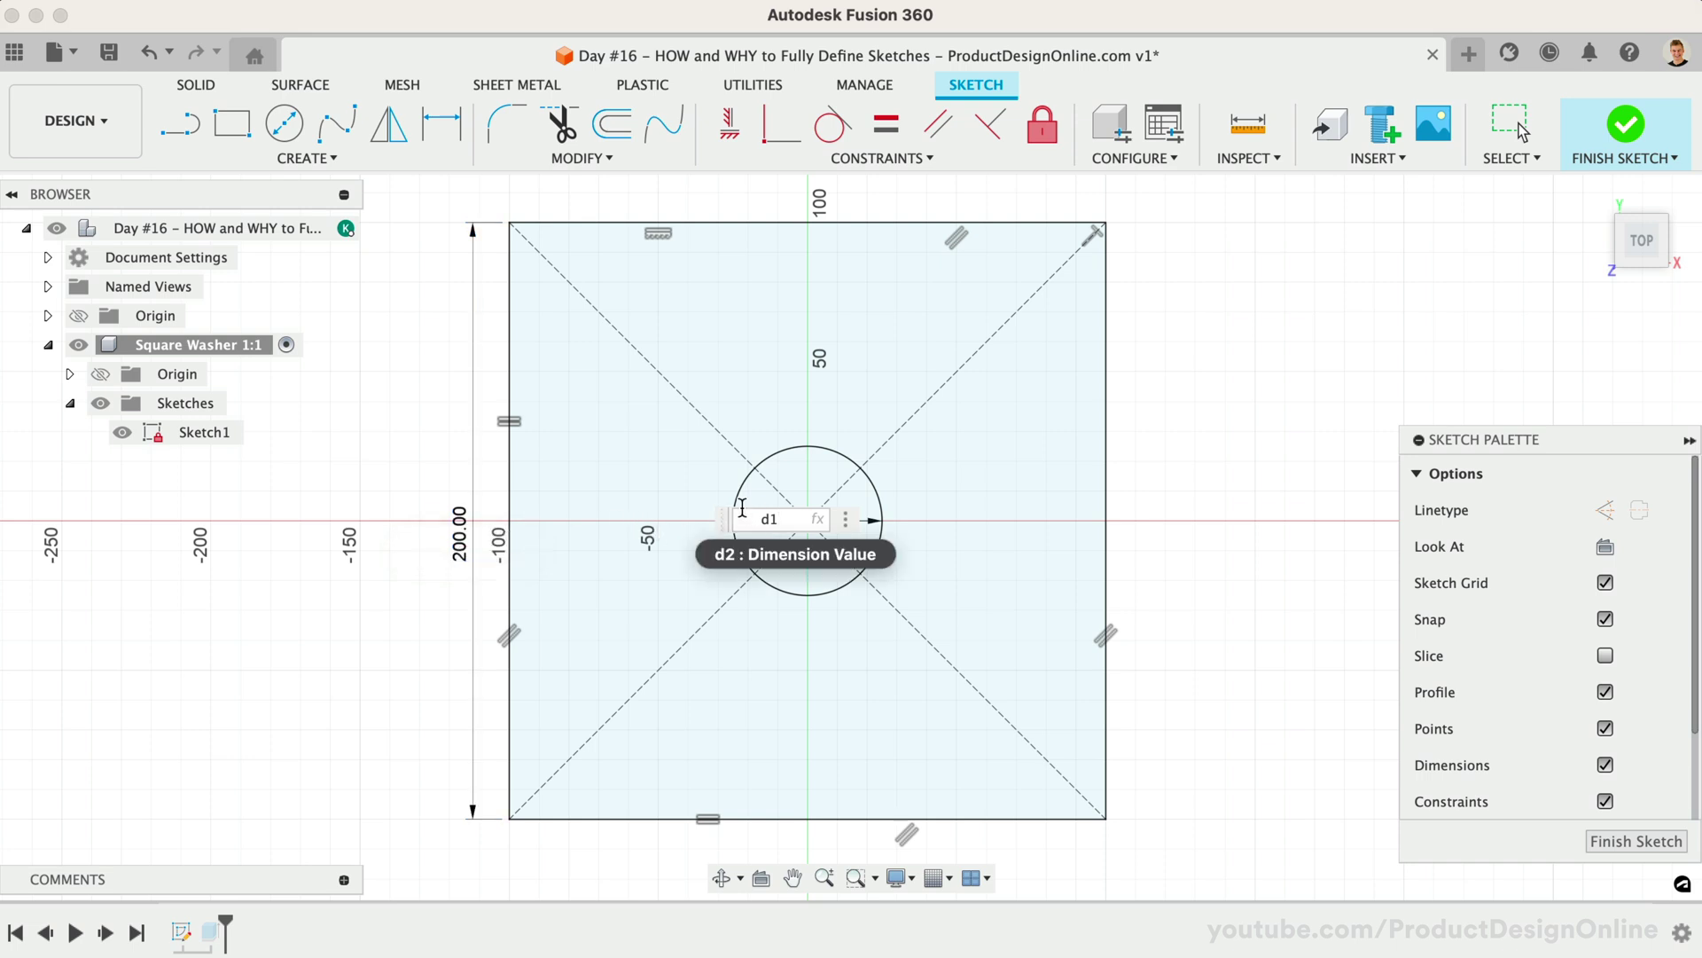
pyautogui.write('/2')
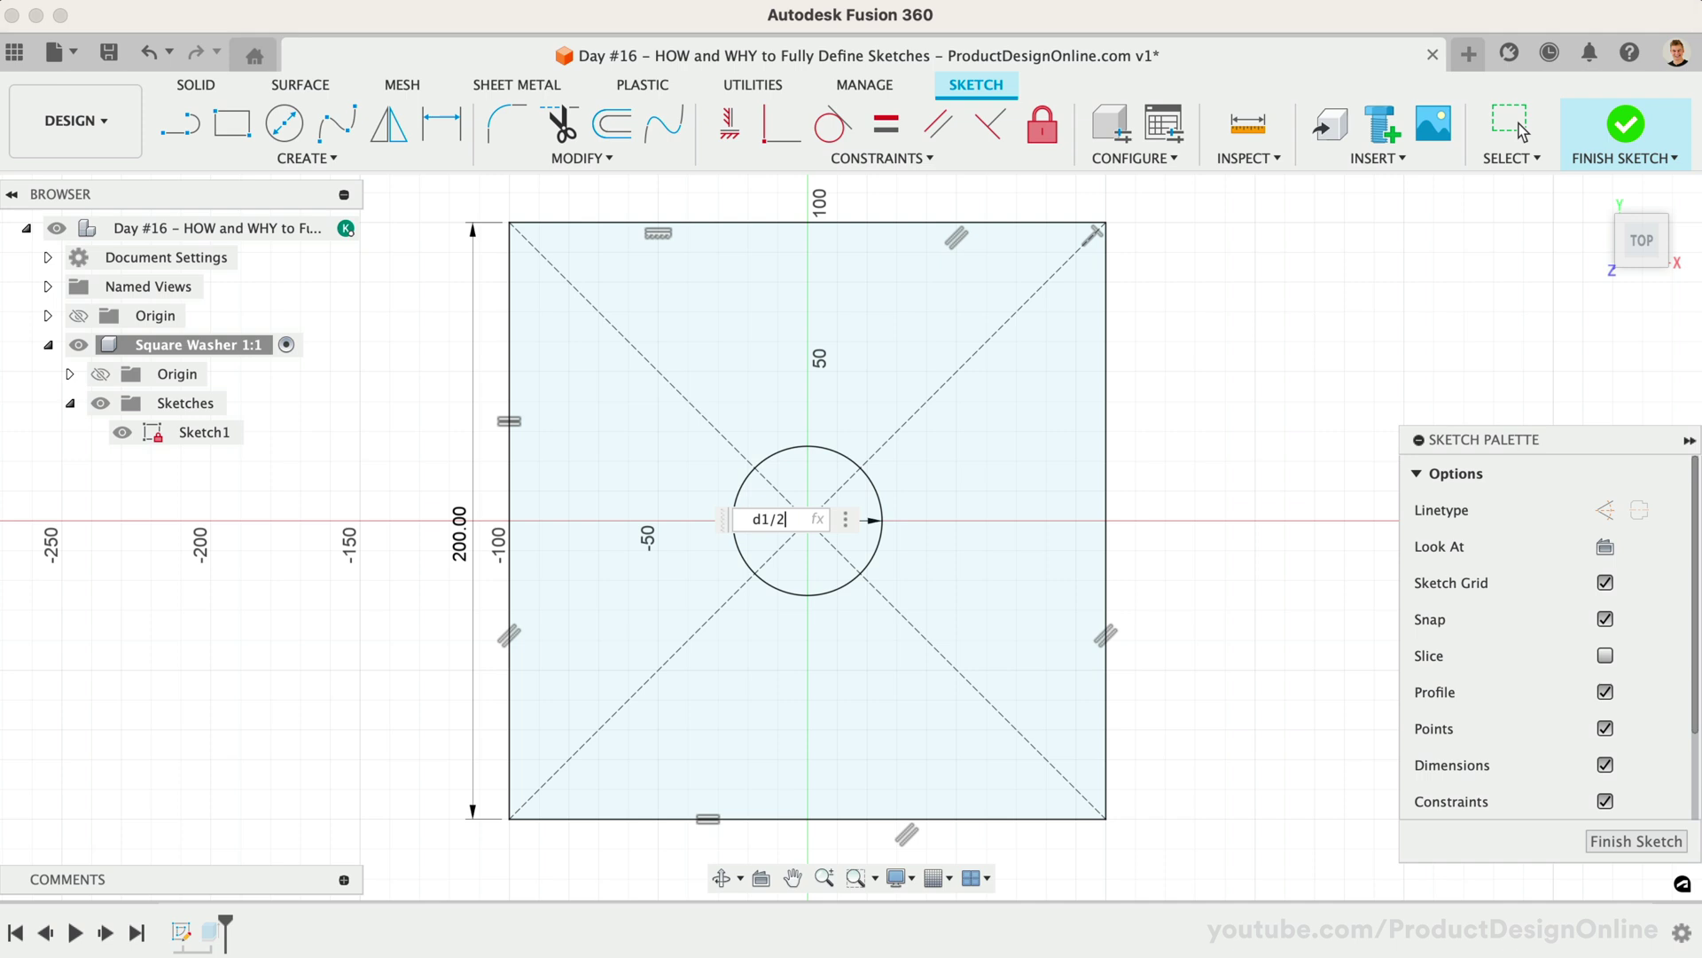
pyautogui.press('Return')
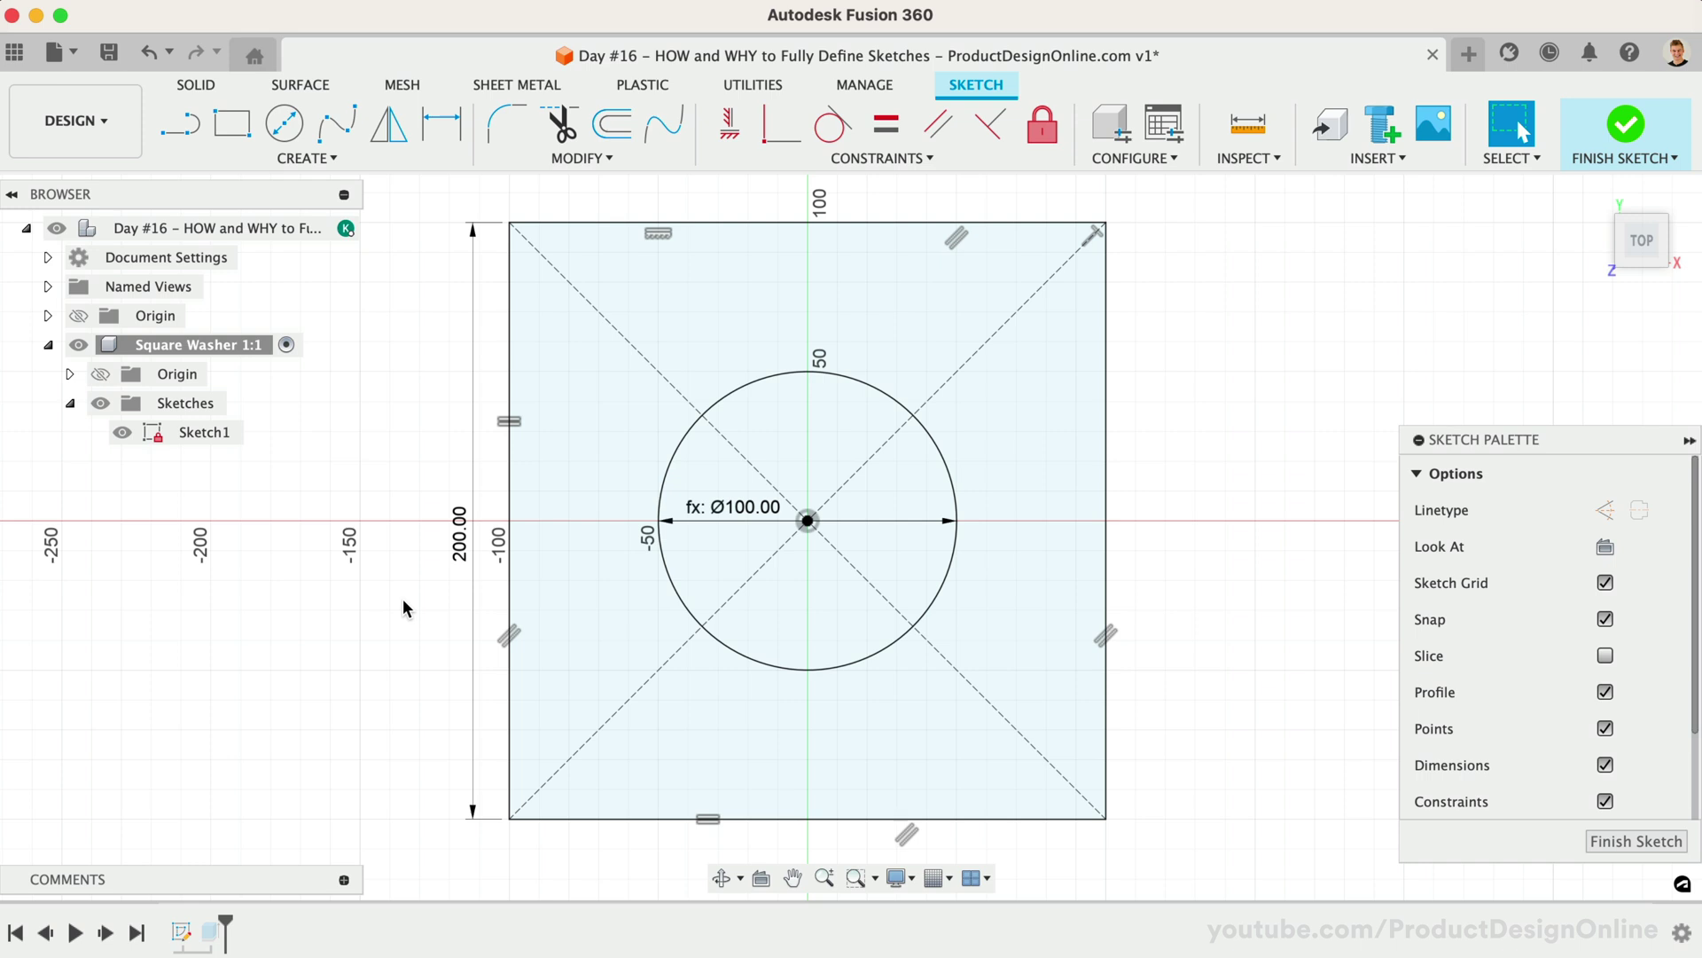
# - Set the square side to 100 mm, shrinking the hole to Ø50, then finish the sketch in isometric view
pyautogui.doubleClick(462, 554)
pyautogui.write('100')
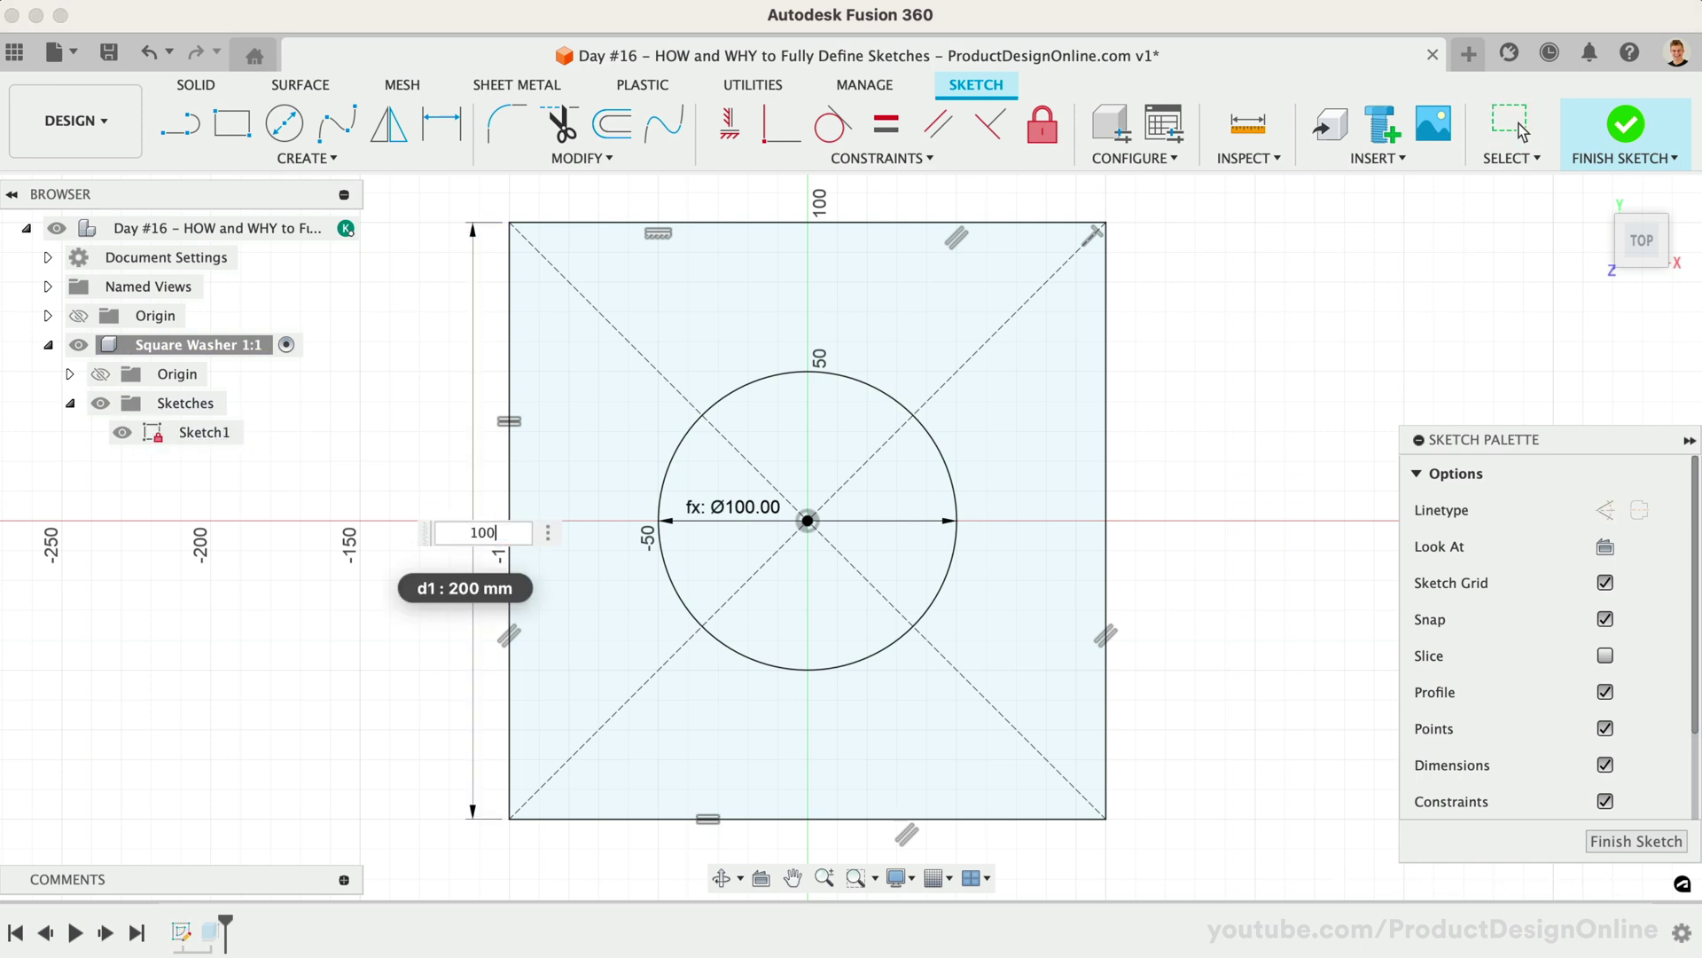
pyautogui.press('Return')
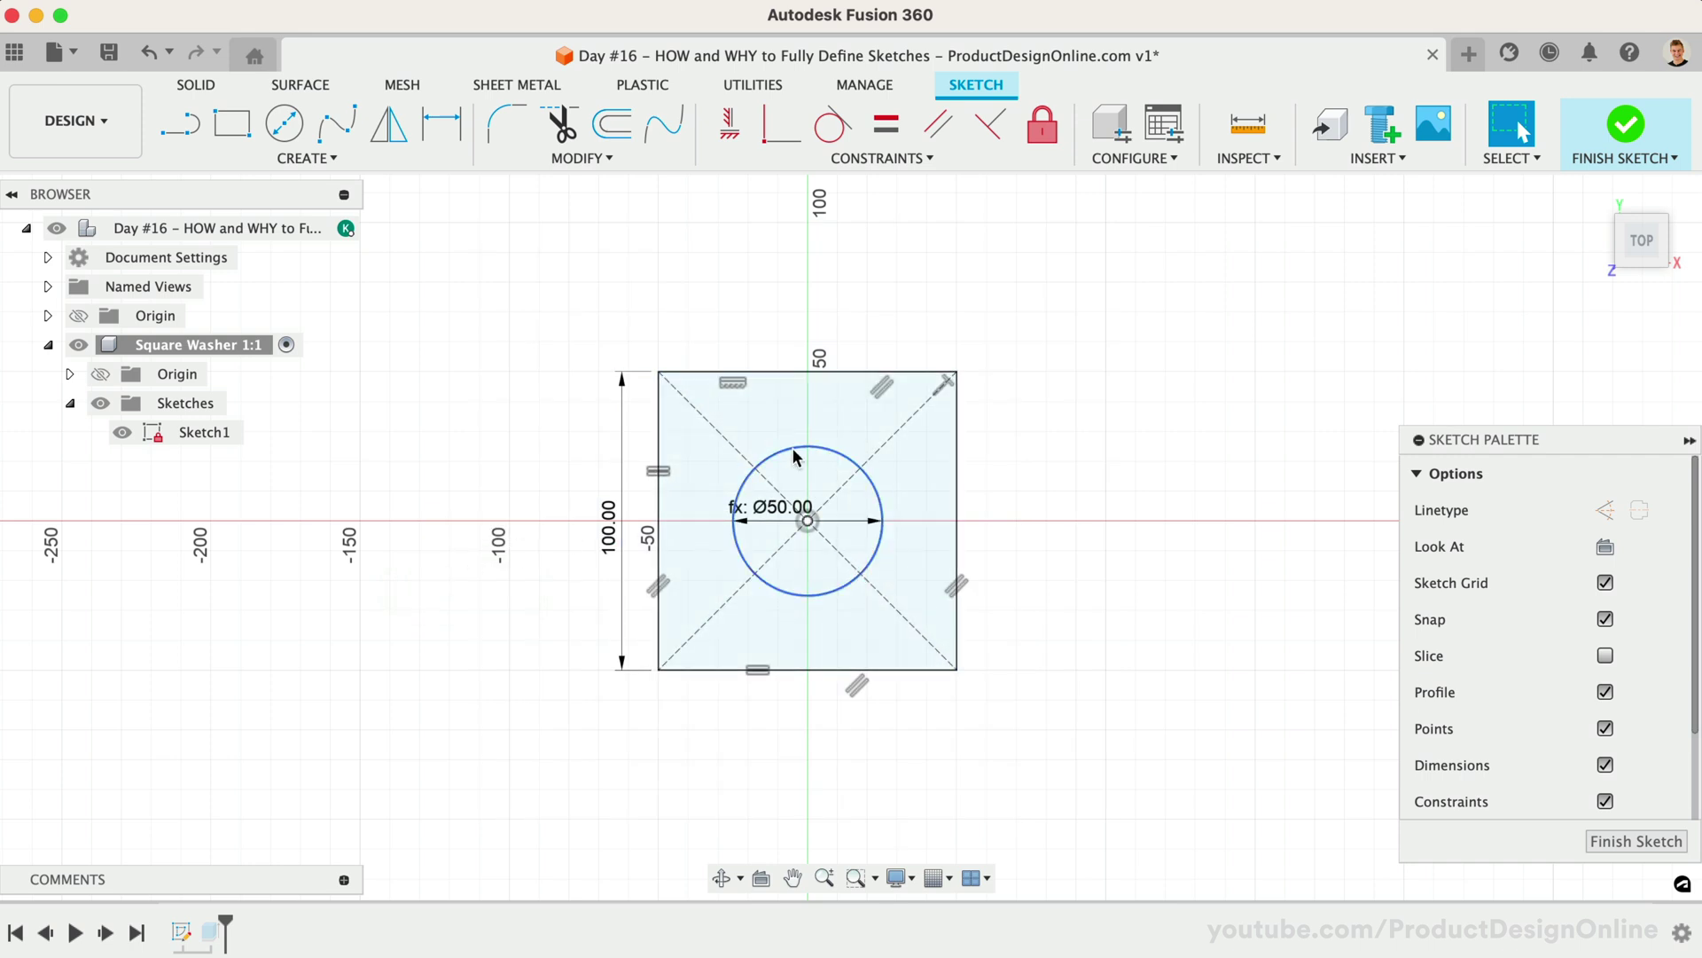
pyautogui.click(1626, 144)
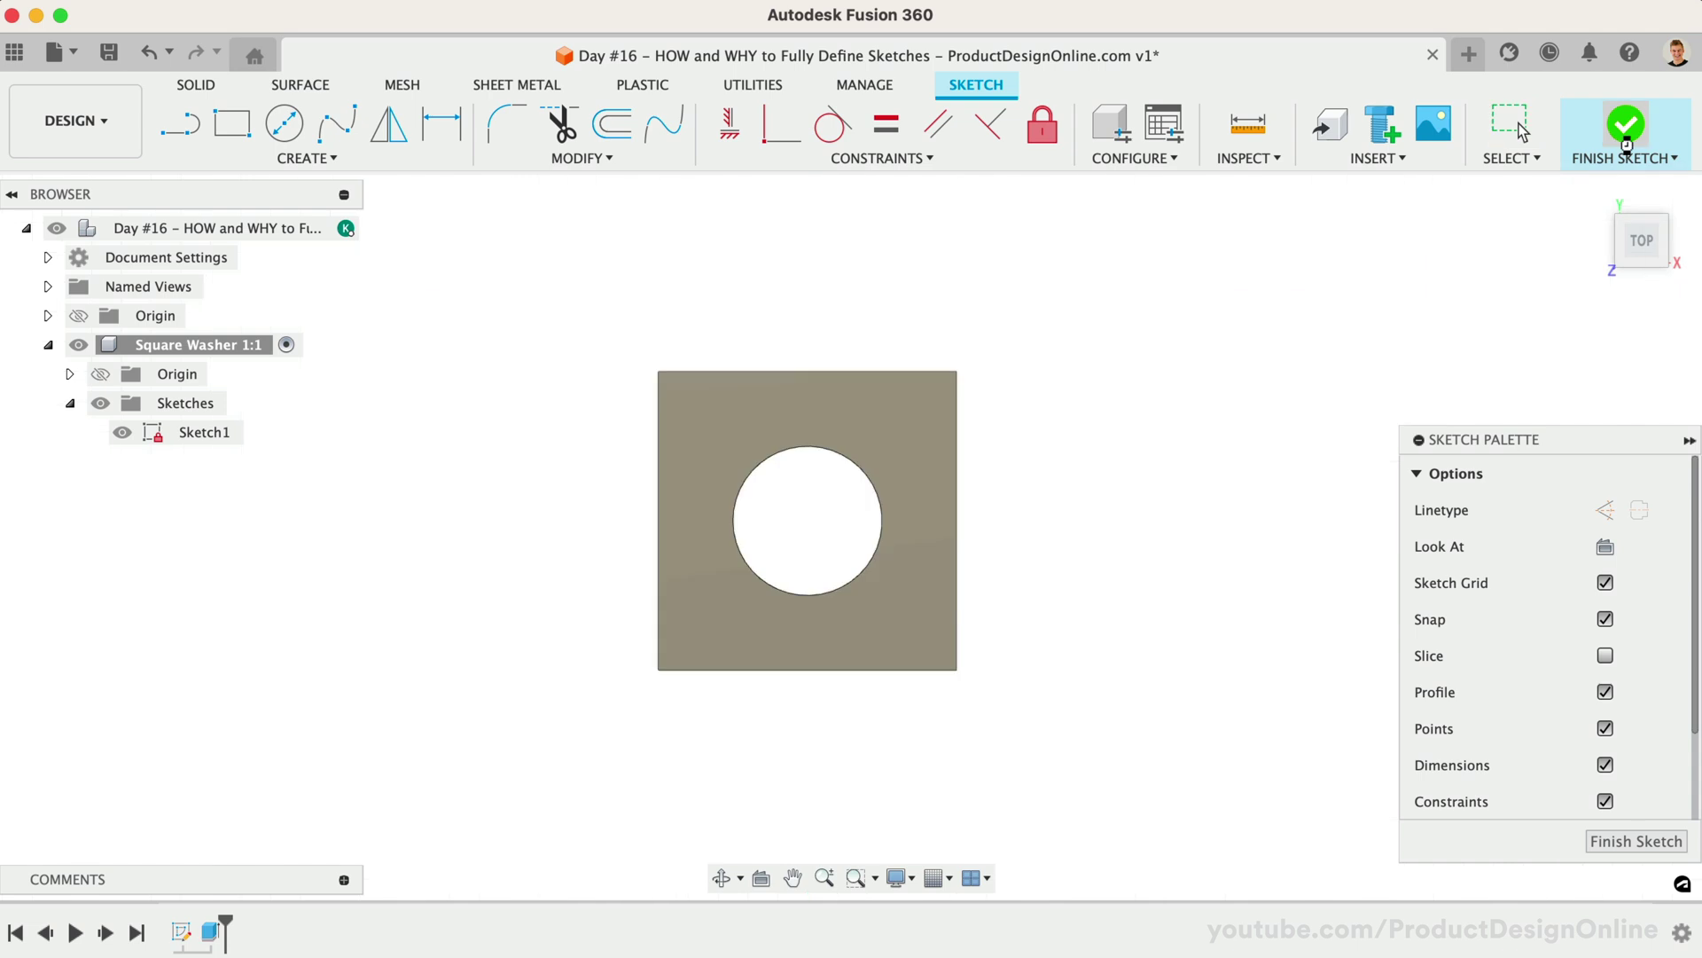
pyautogui.click(1596, 194)
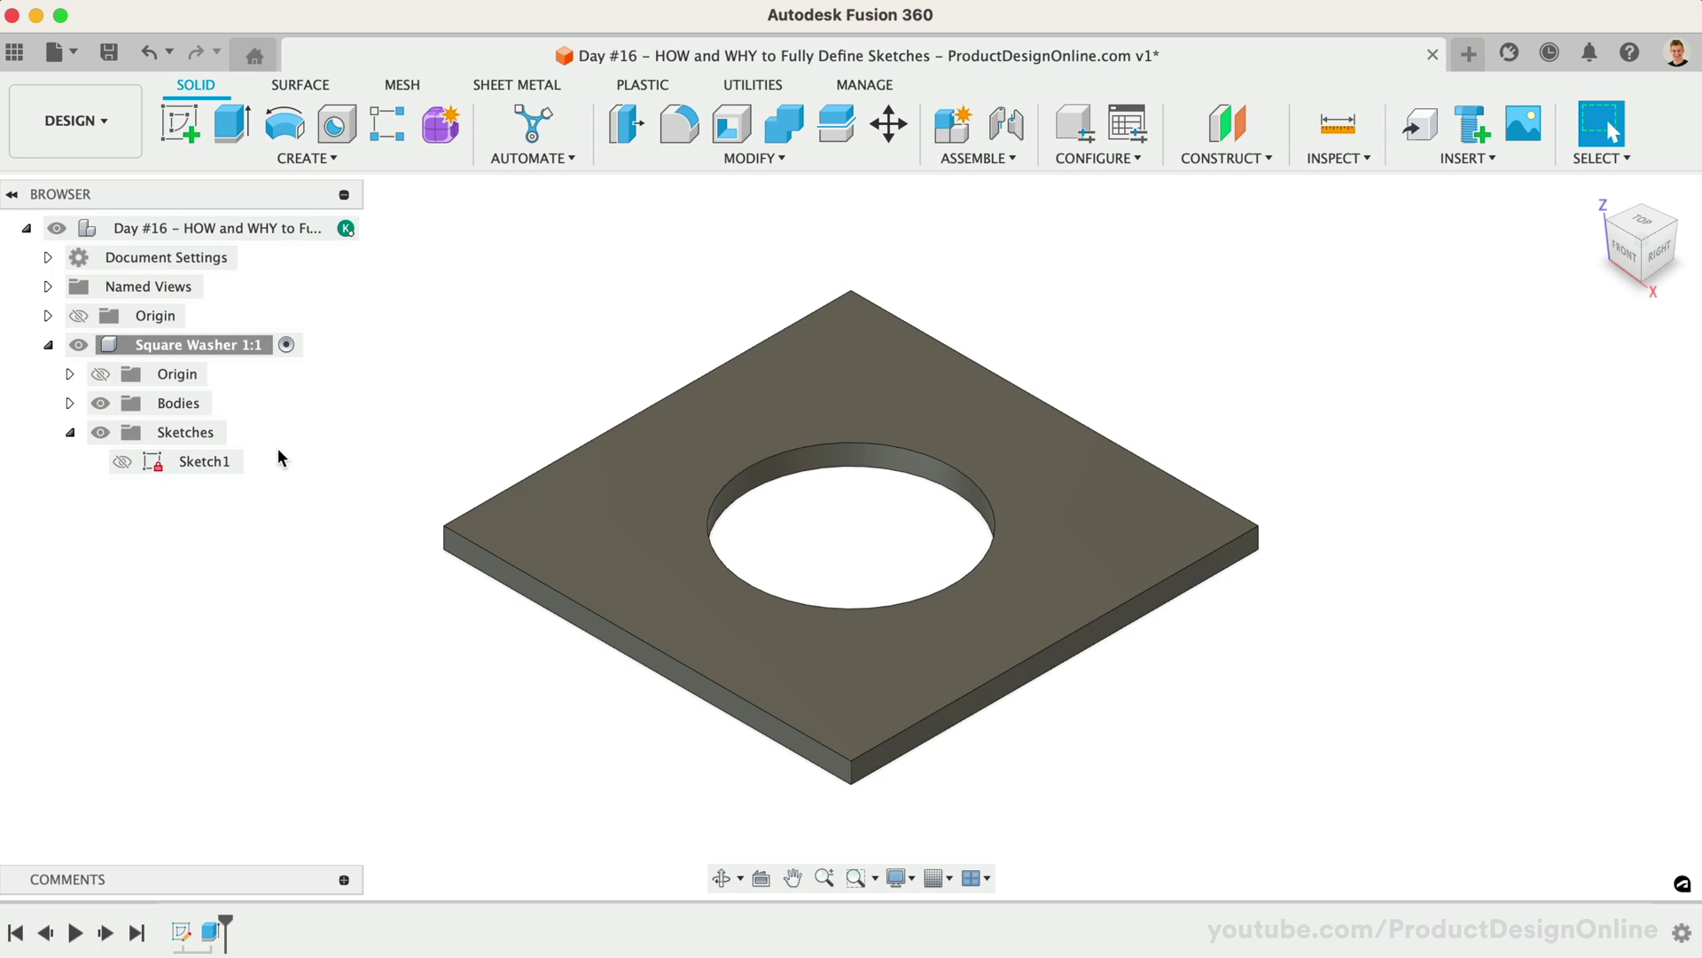
# - Copy the Square Washer component and paste it into the root as a new independent component
pyautogui.rightClick(197, 351)
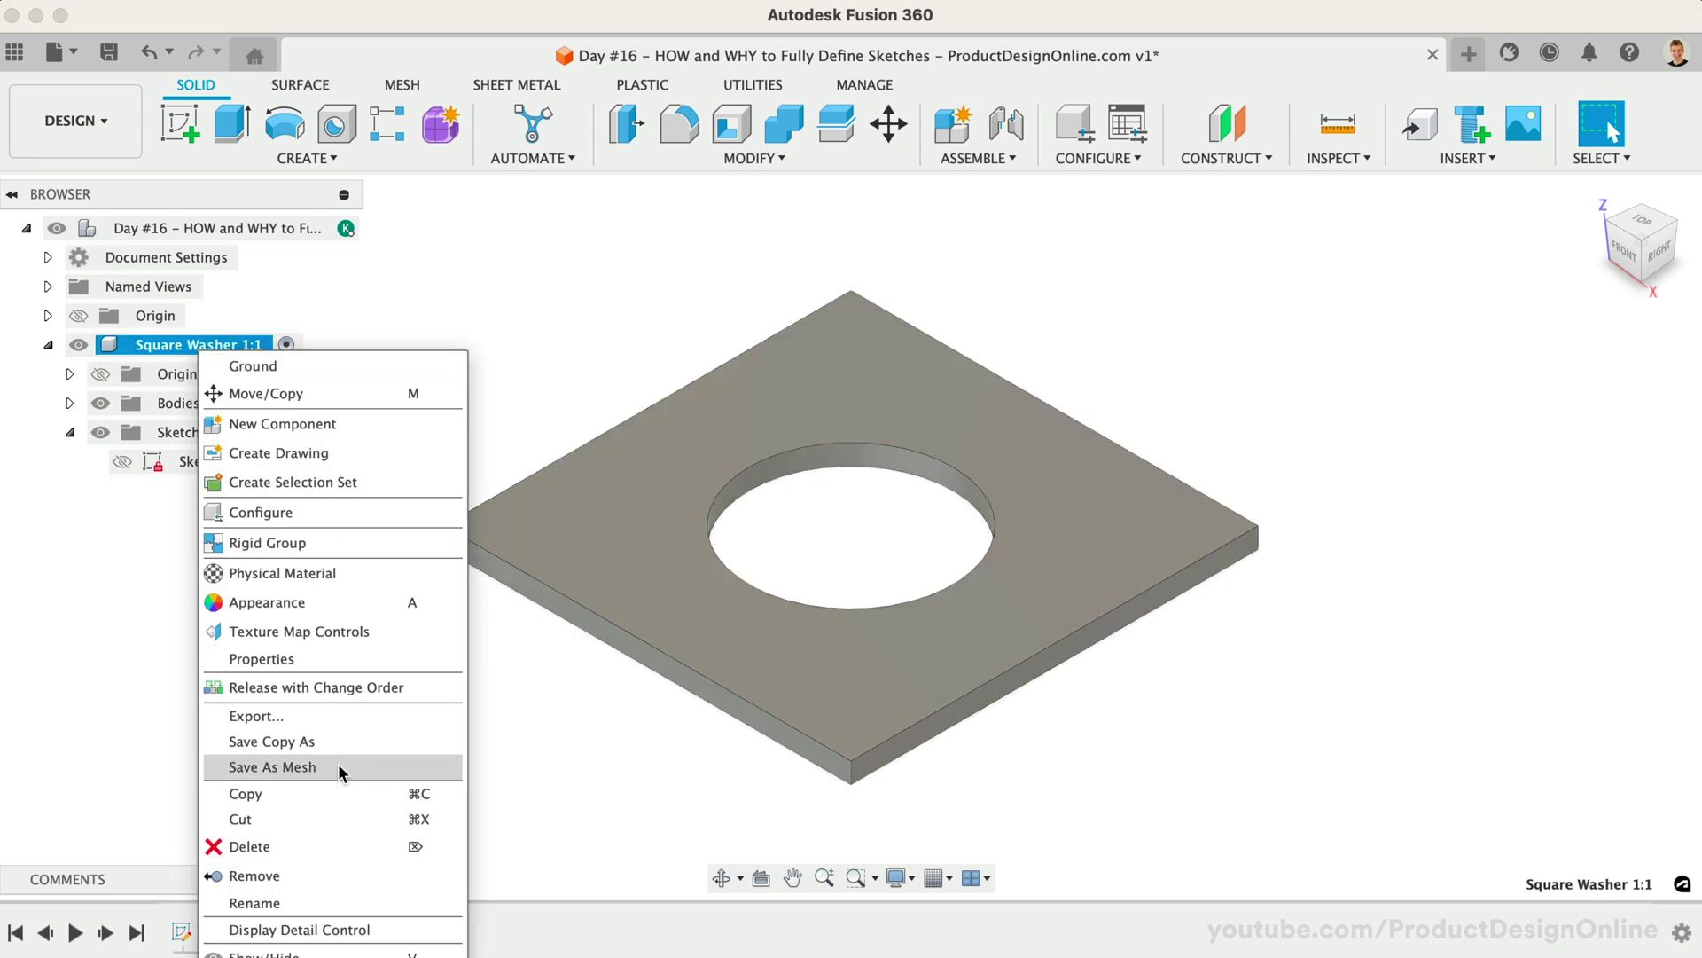
pyautogui.click(335, 793)
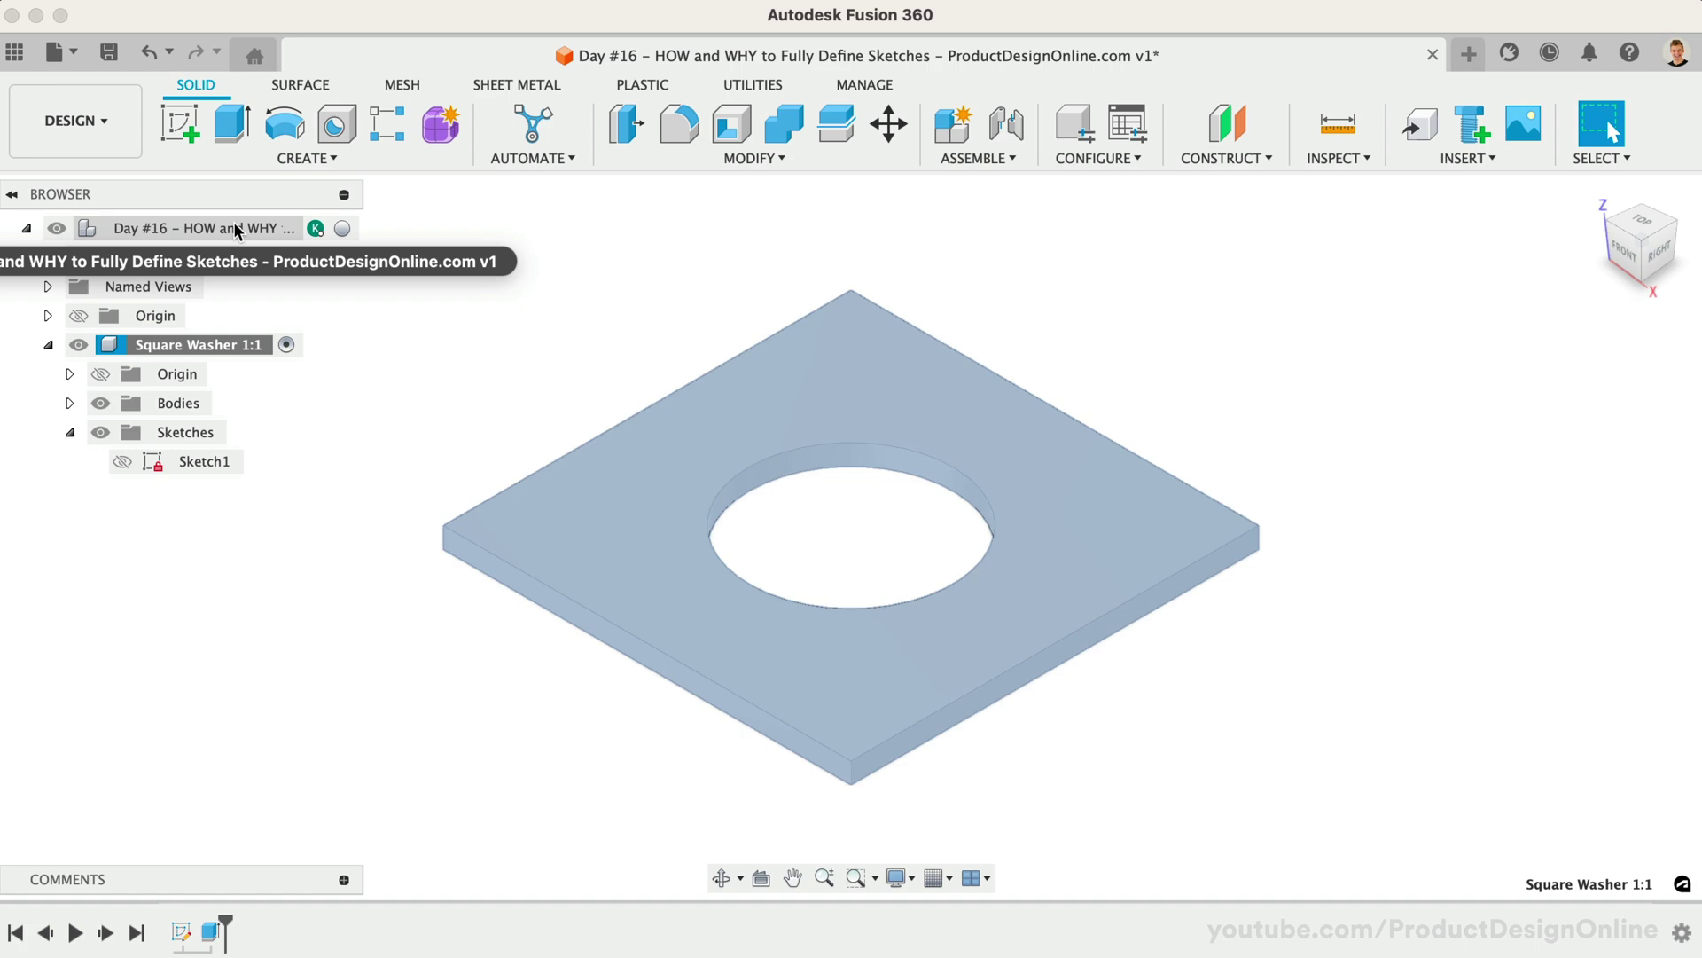
pyautogui.rightClick(229, 229)
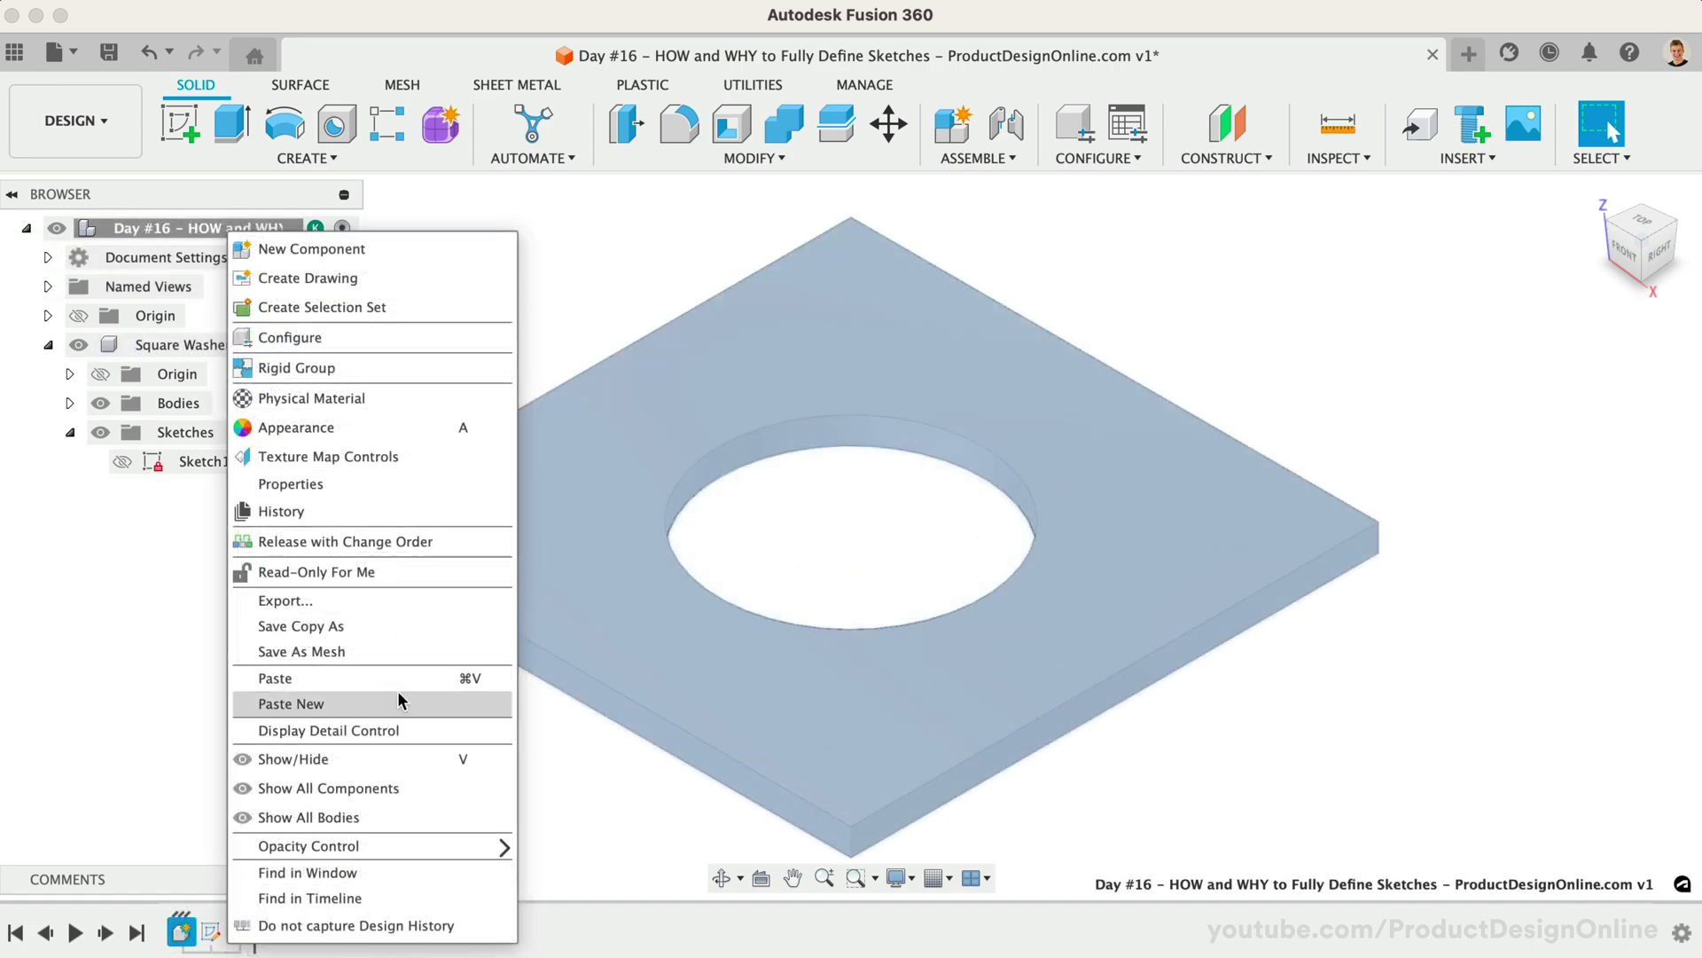
pyautogui.click(398, 701)
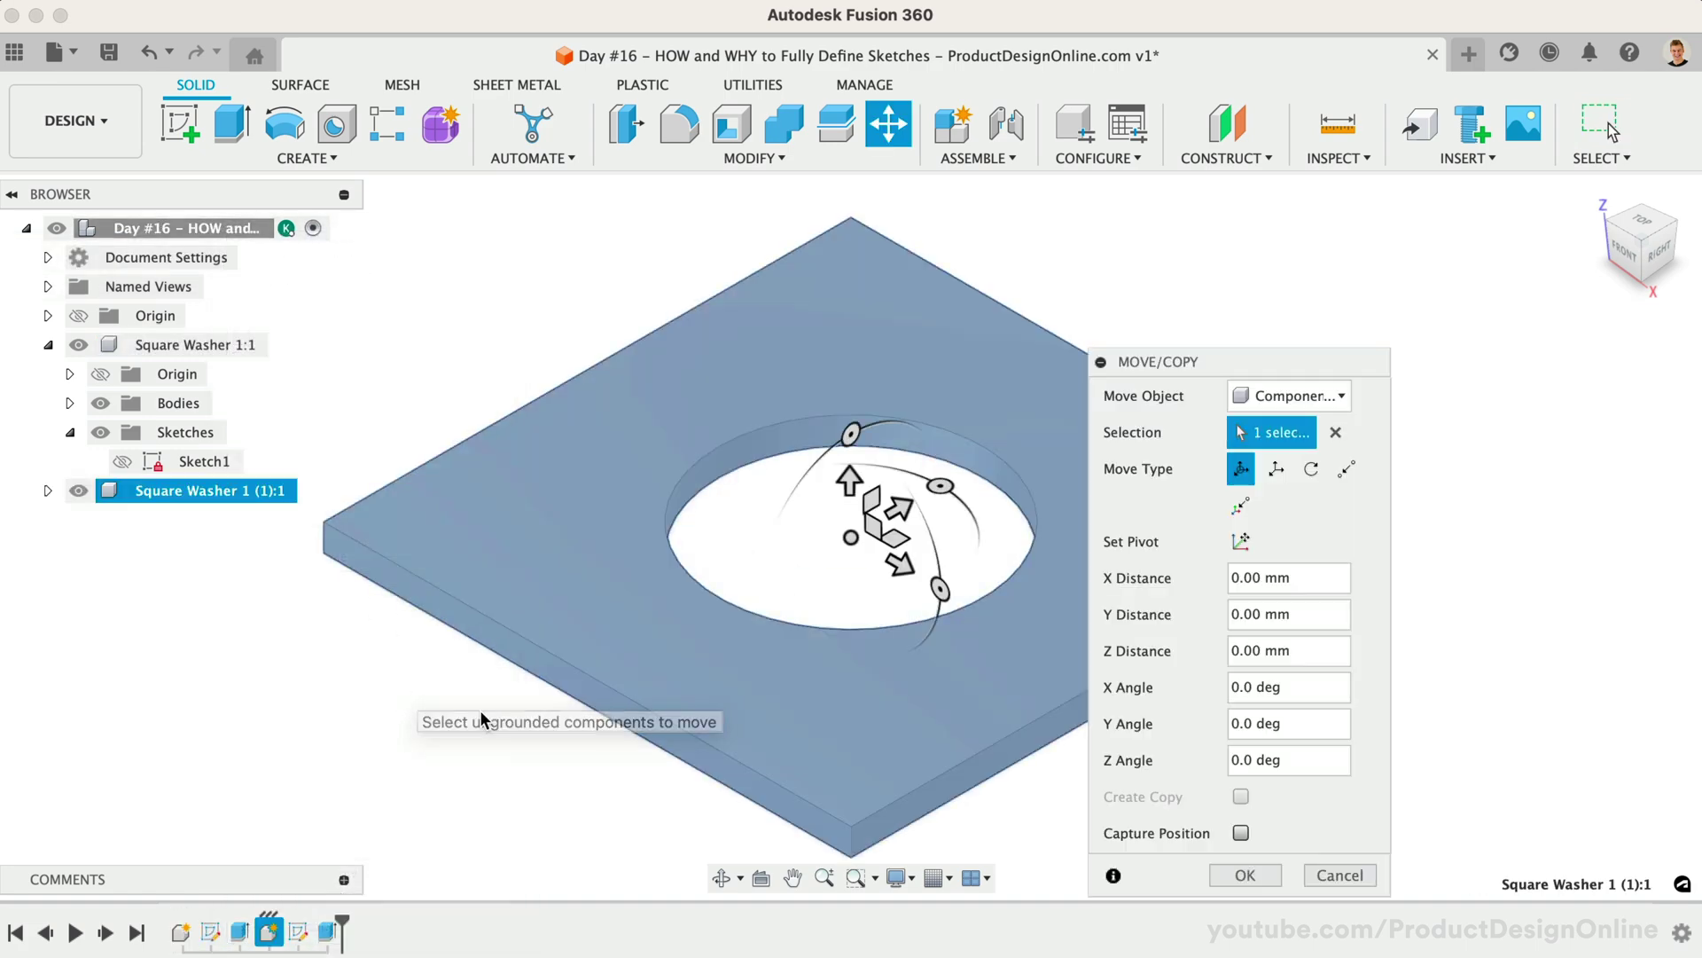
# - Keep the copy in place, rename it Square Washer 2, activate it, and hide the original
pyautogui.click(1213, 875)
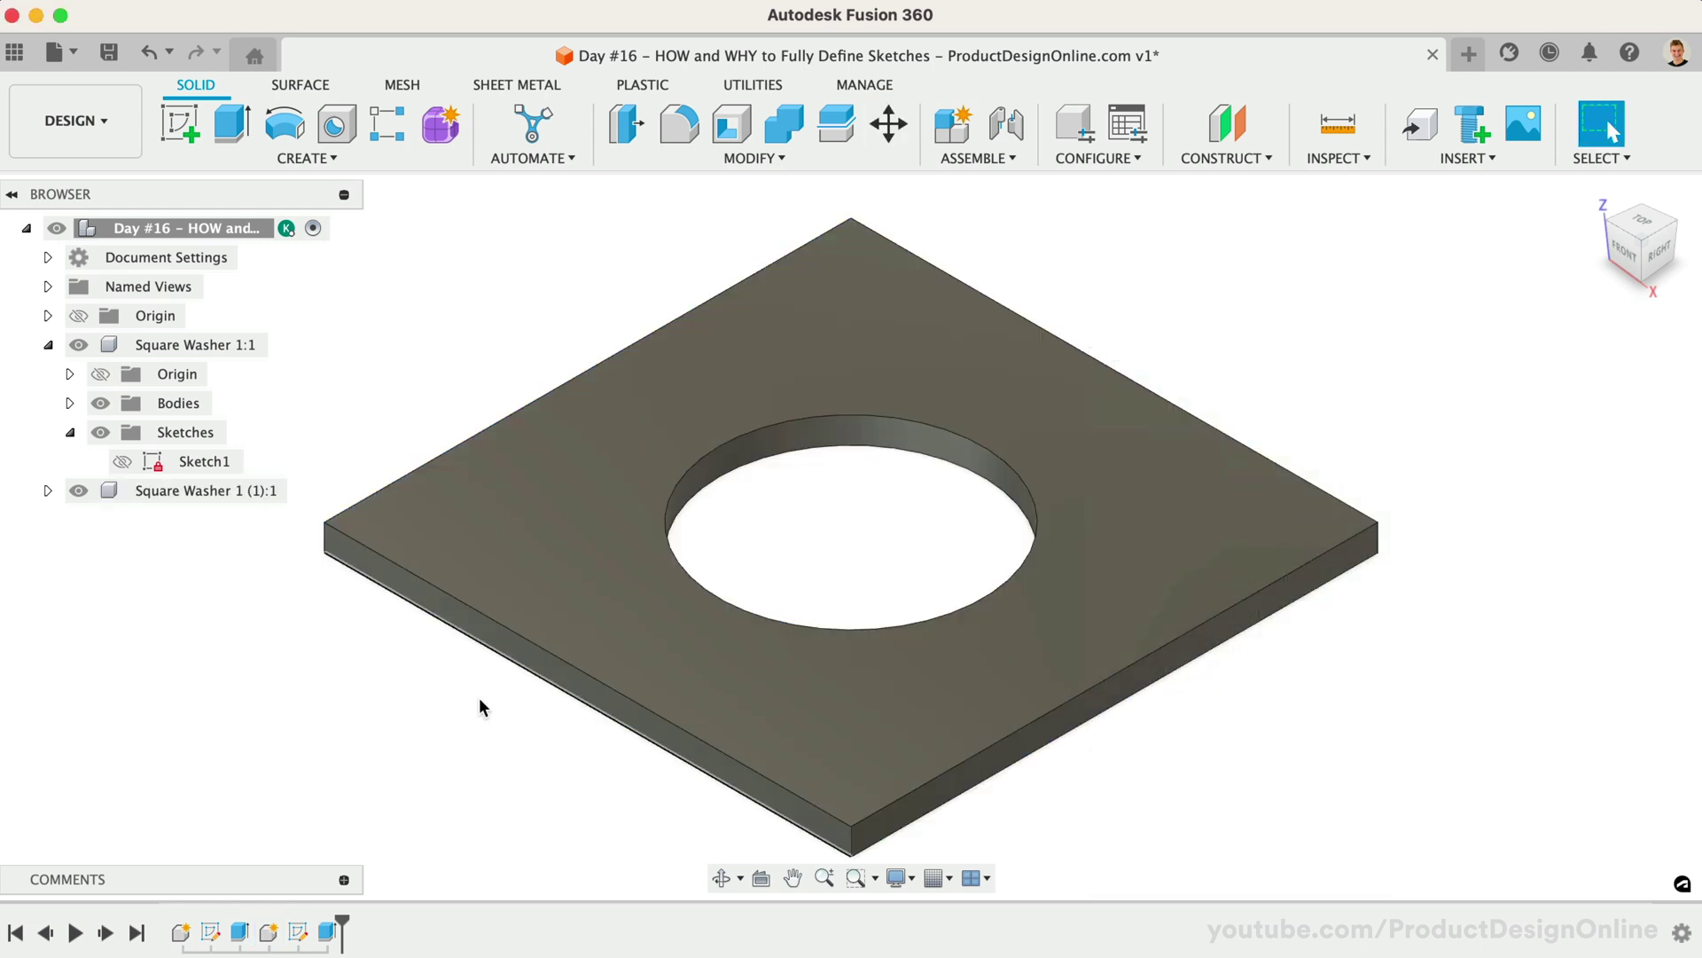
pyautogui.click(239, 501)
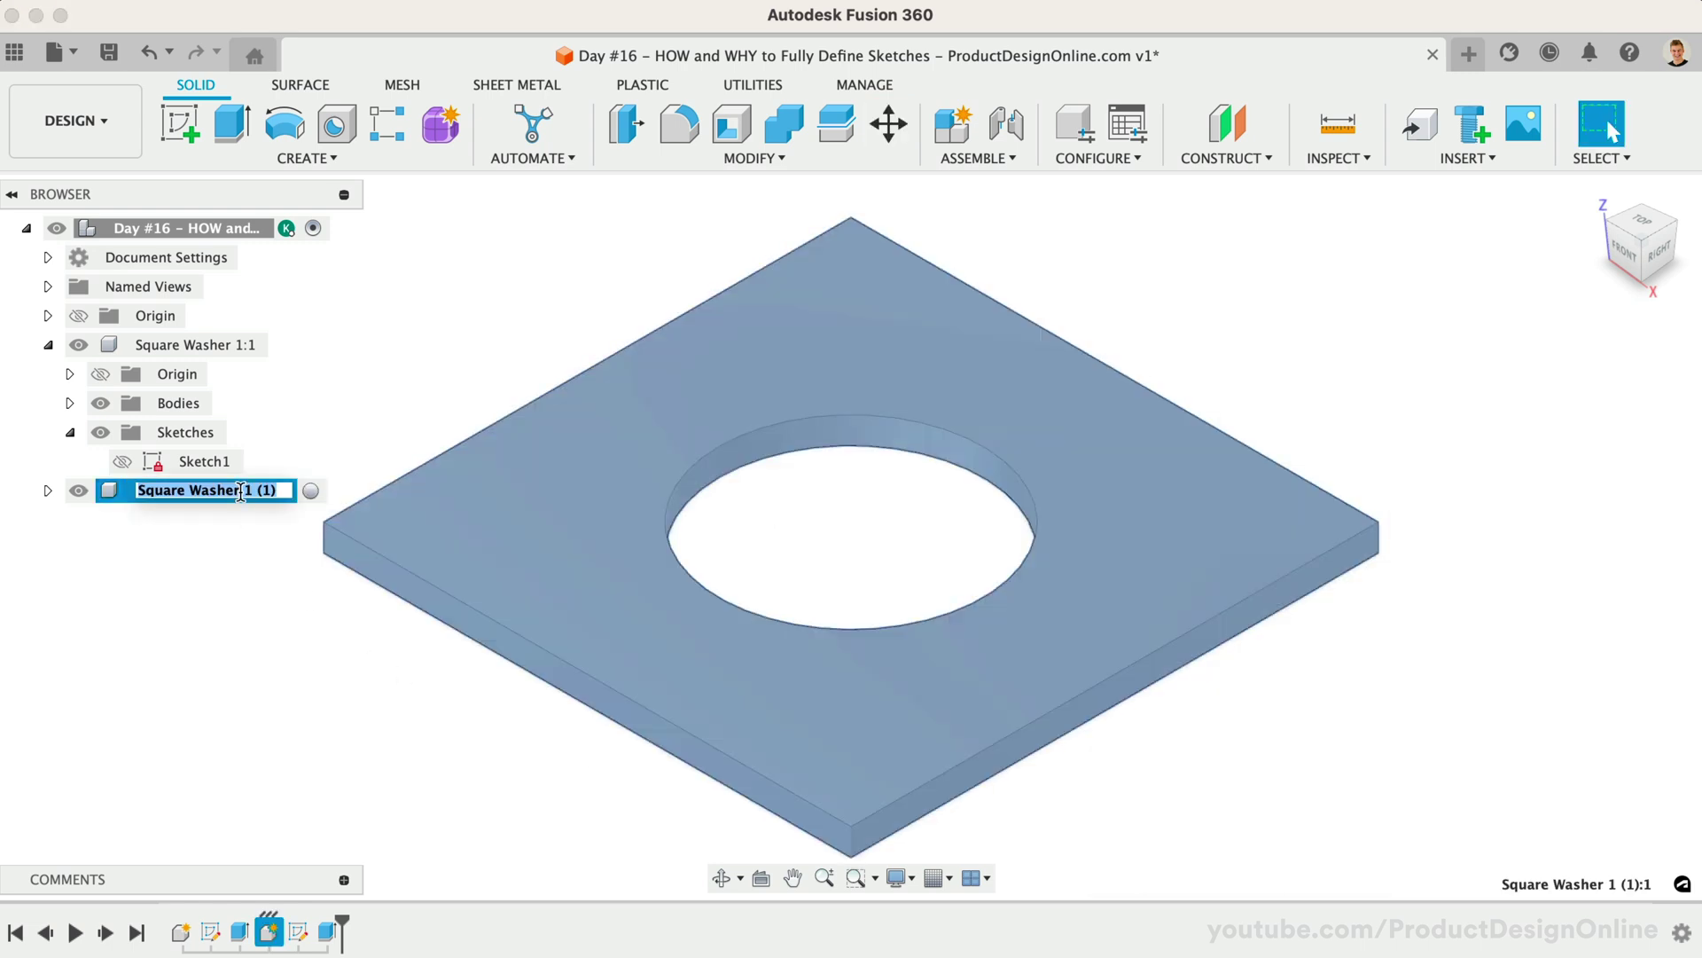
pyautogui.doubleClick(241, 495)
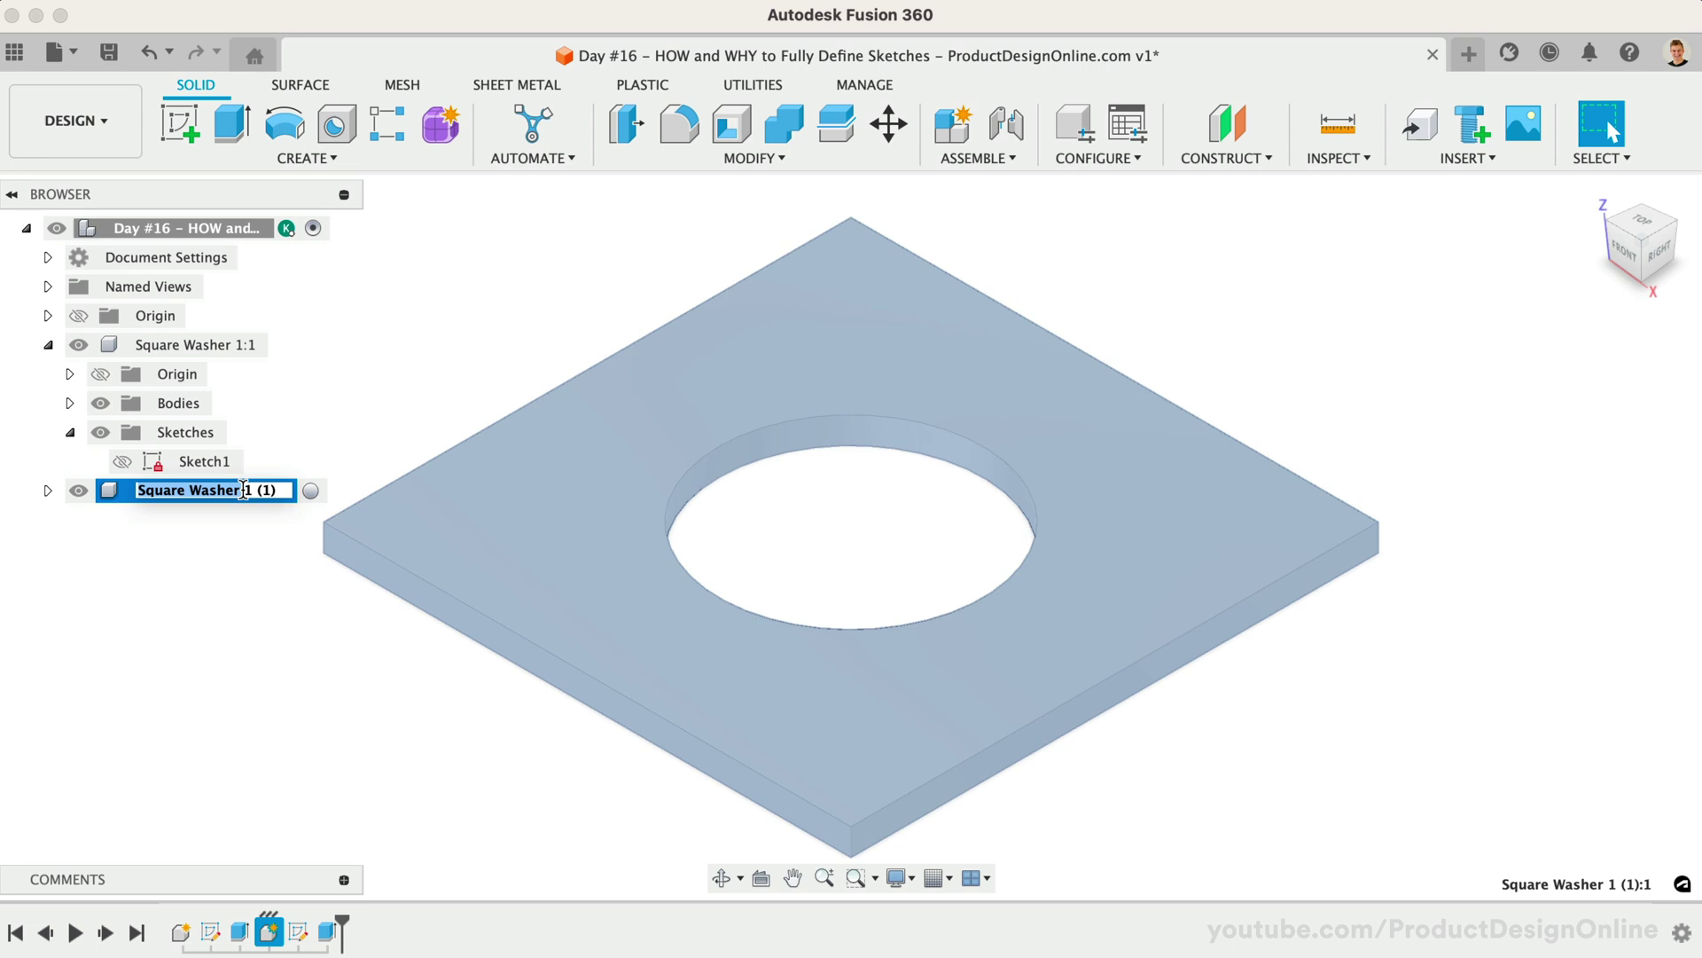
pyautogui.click(278, 489)
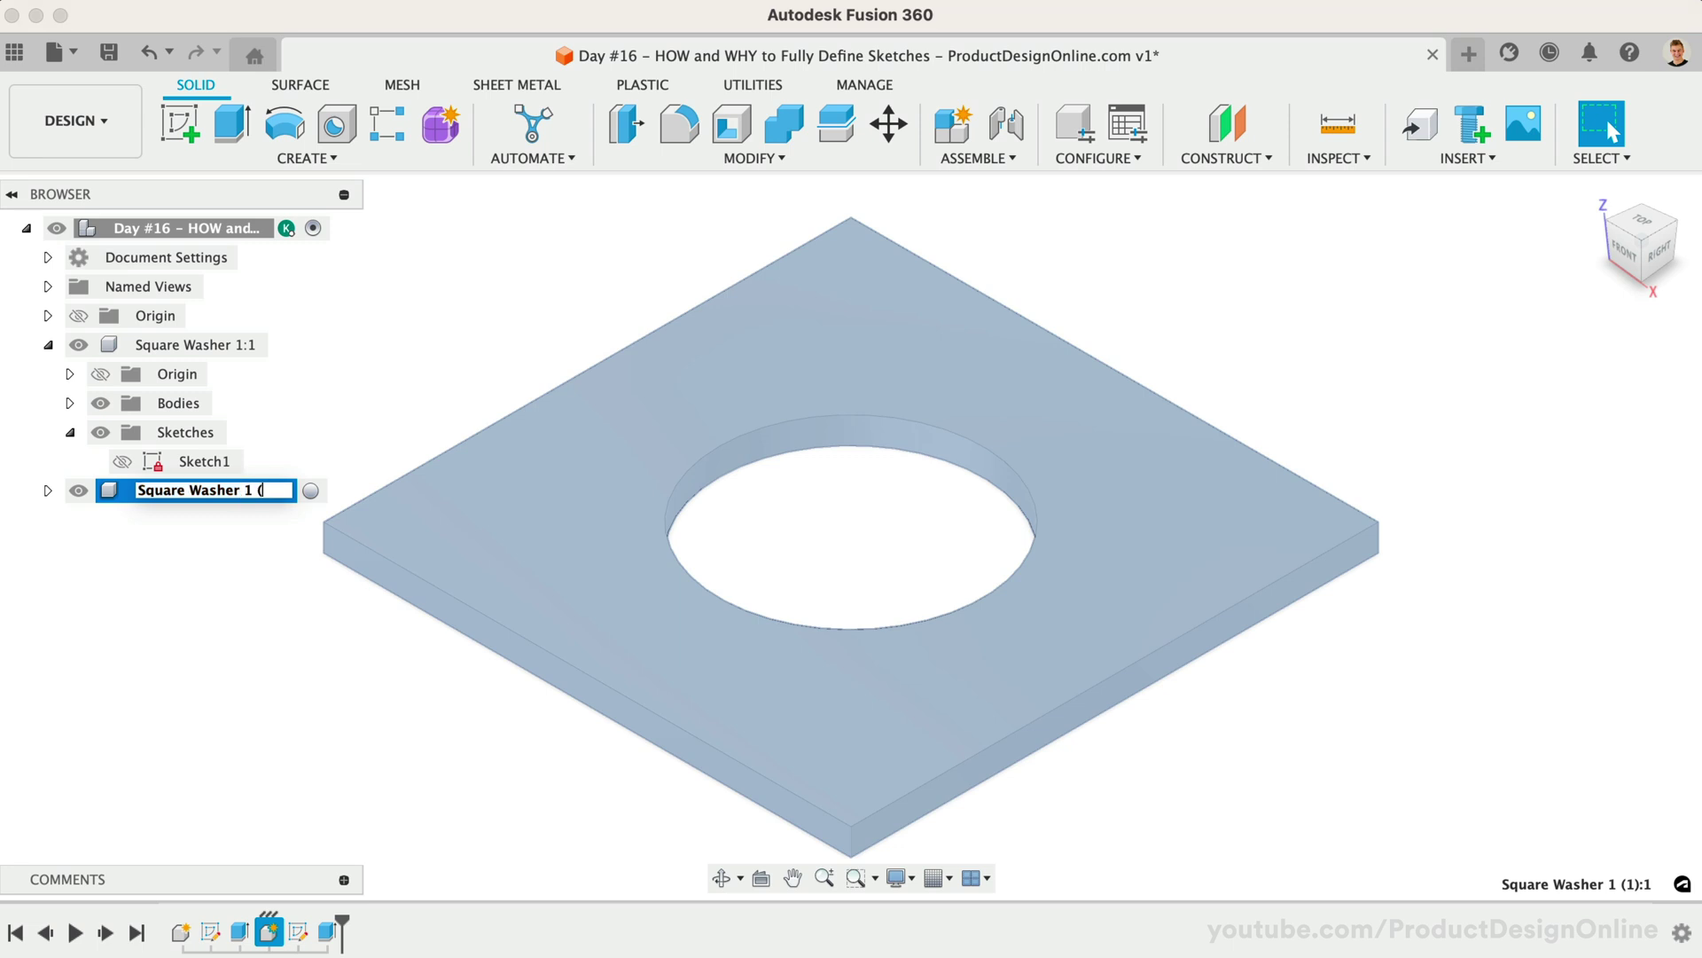
pyautogui.press('BackSpace')
pyautogui.write('2')
pyautogui.press('Return')
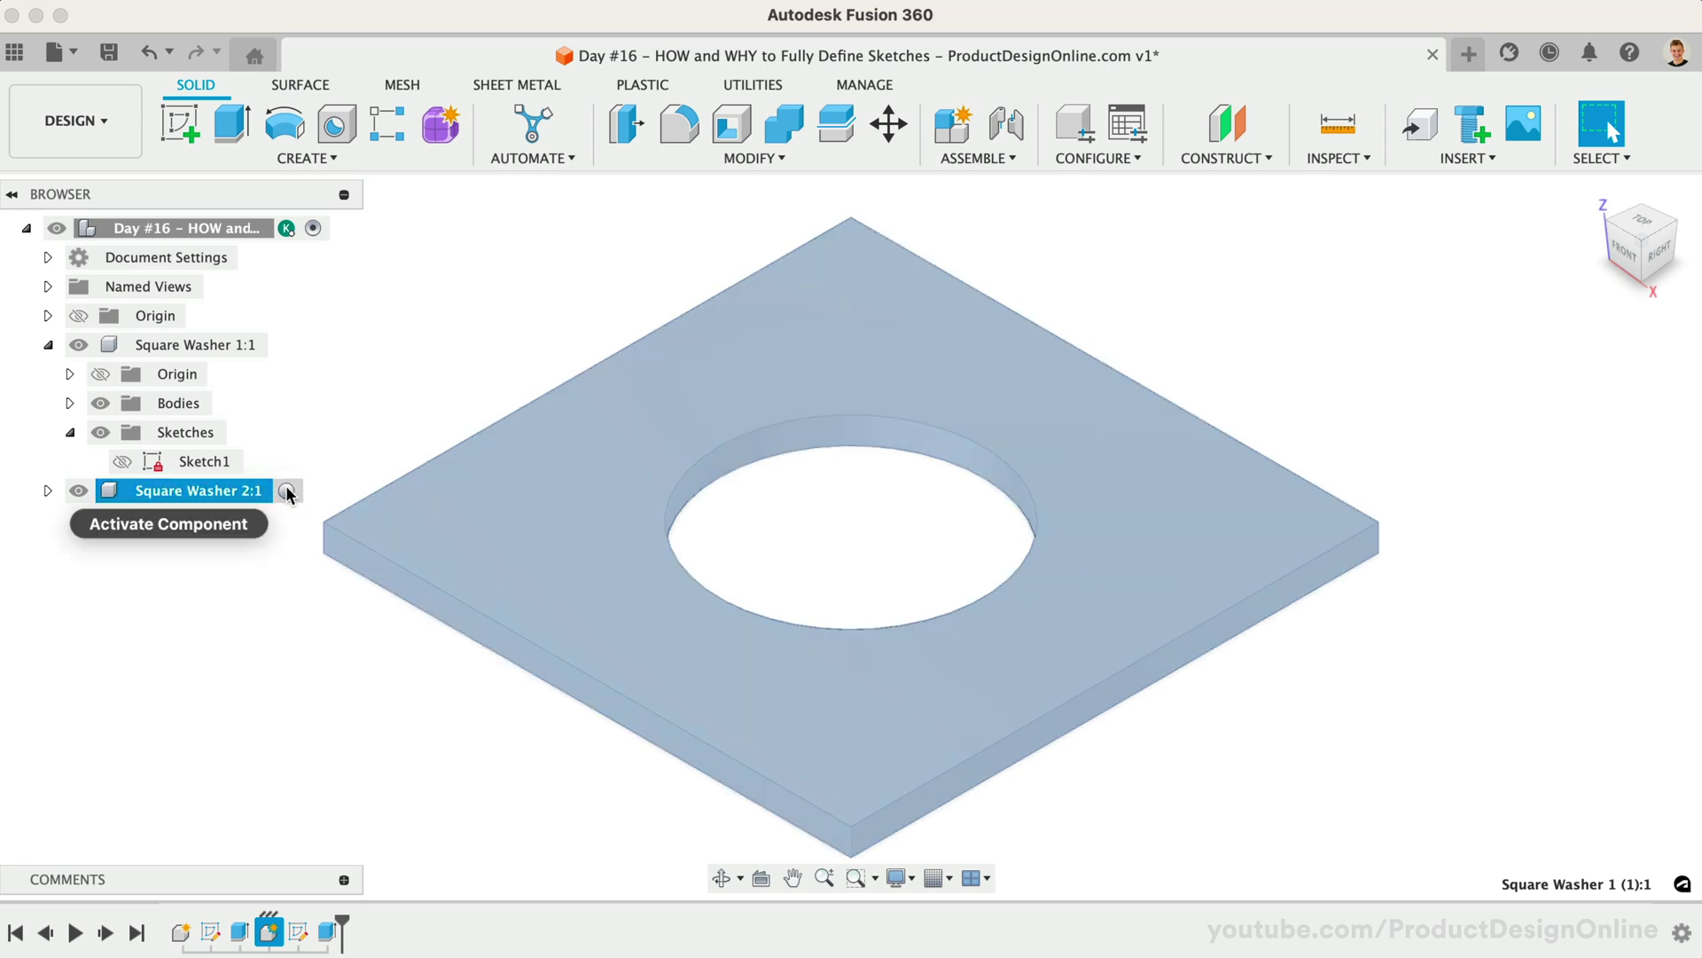
pyautogui.click(286, 490)
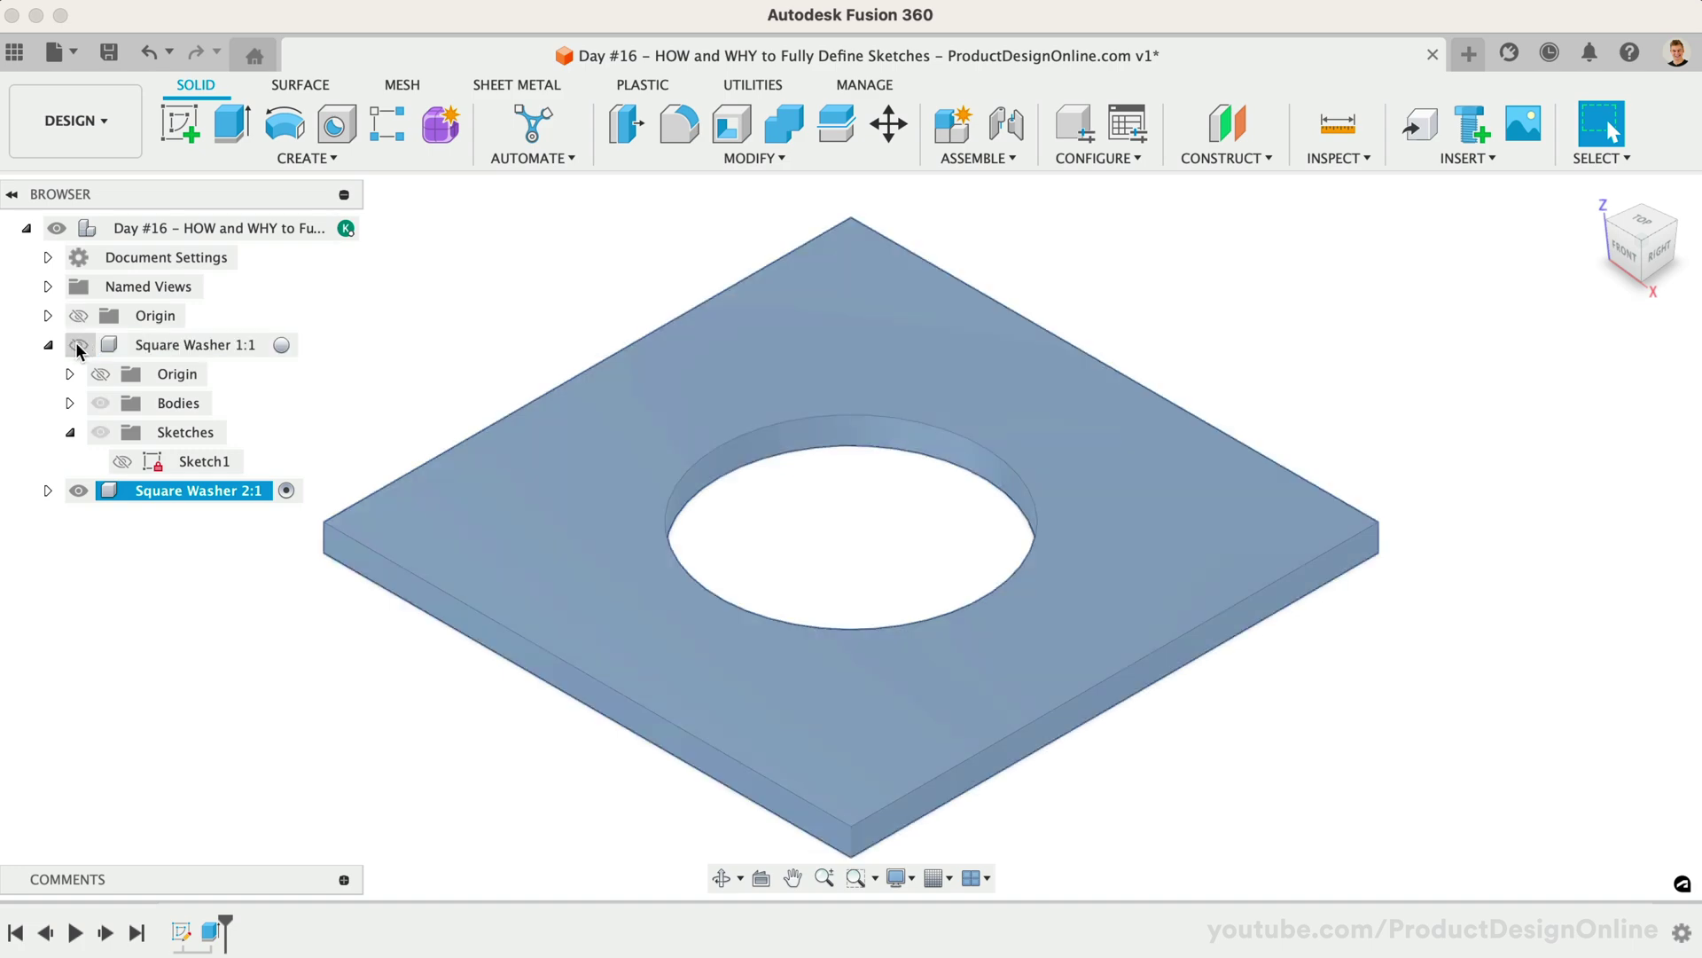
pyautogui.click(79, 345)
# - In Square Washer 2's sketch, delete the coincident constraint at the circle's centre
pyautogui.doubleClick(182, 931)
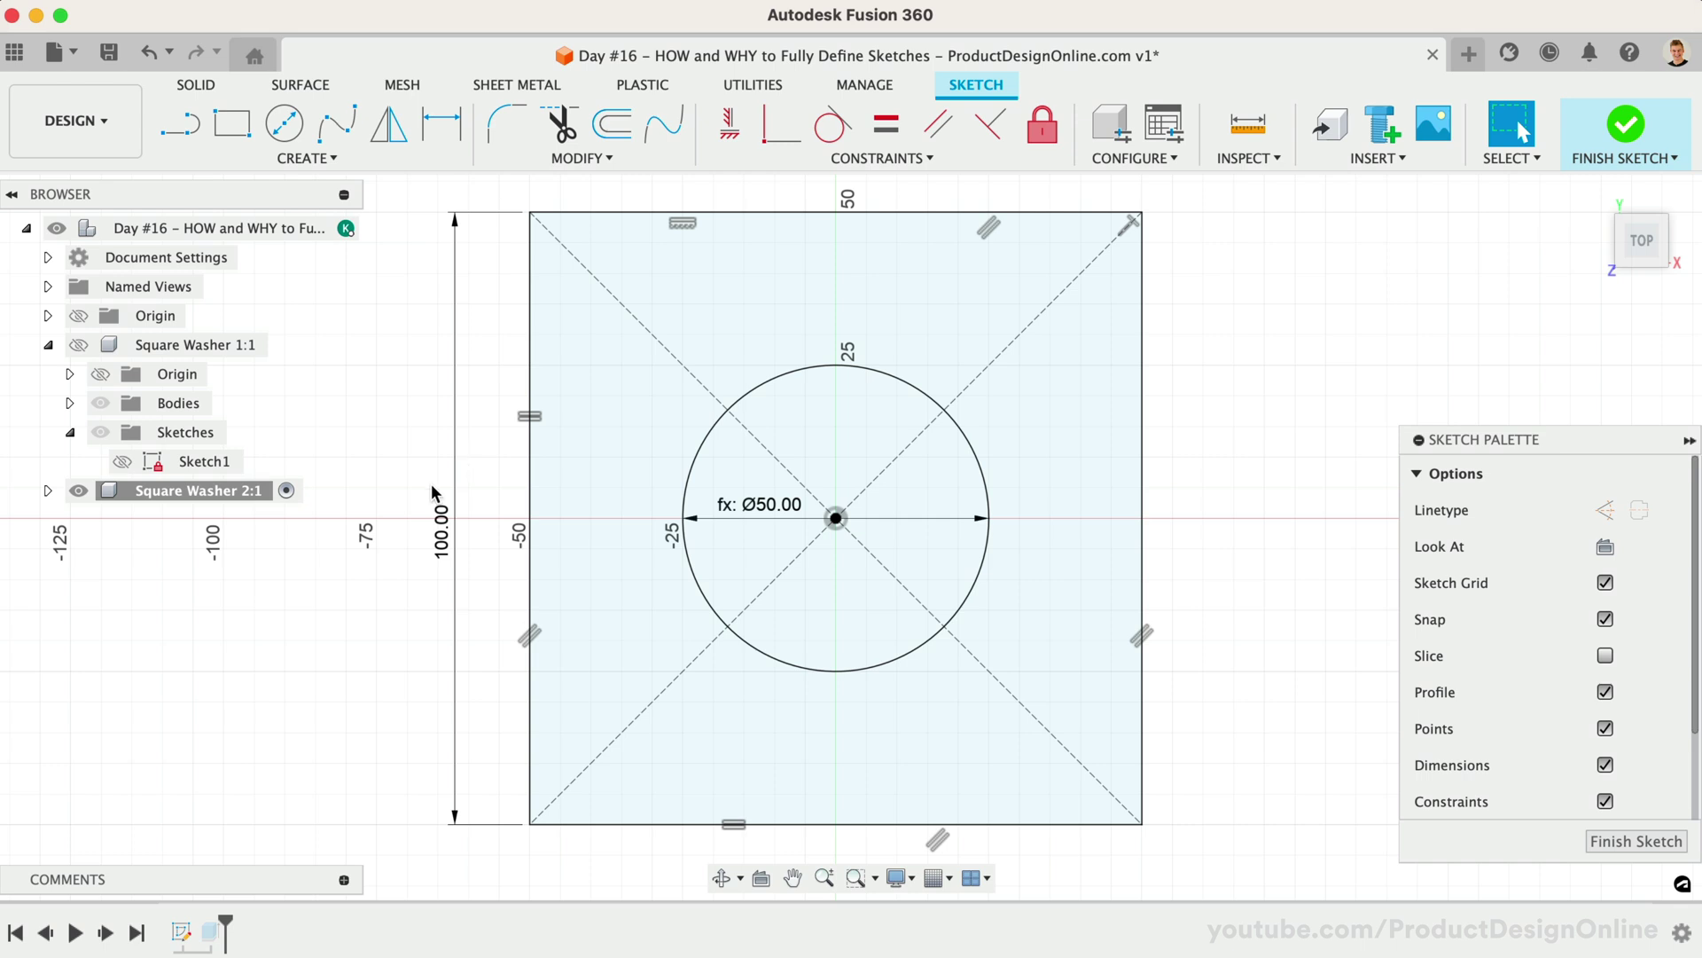
pyautogui.click(690, 569)
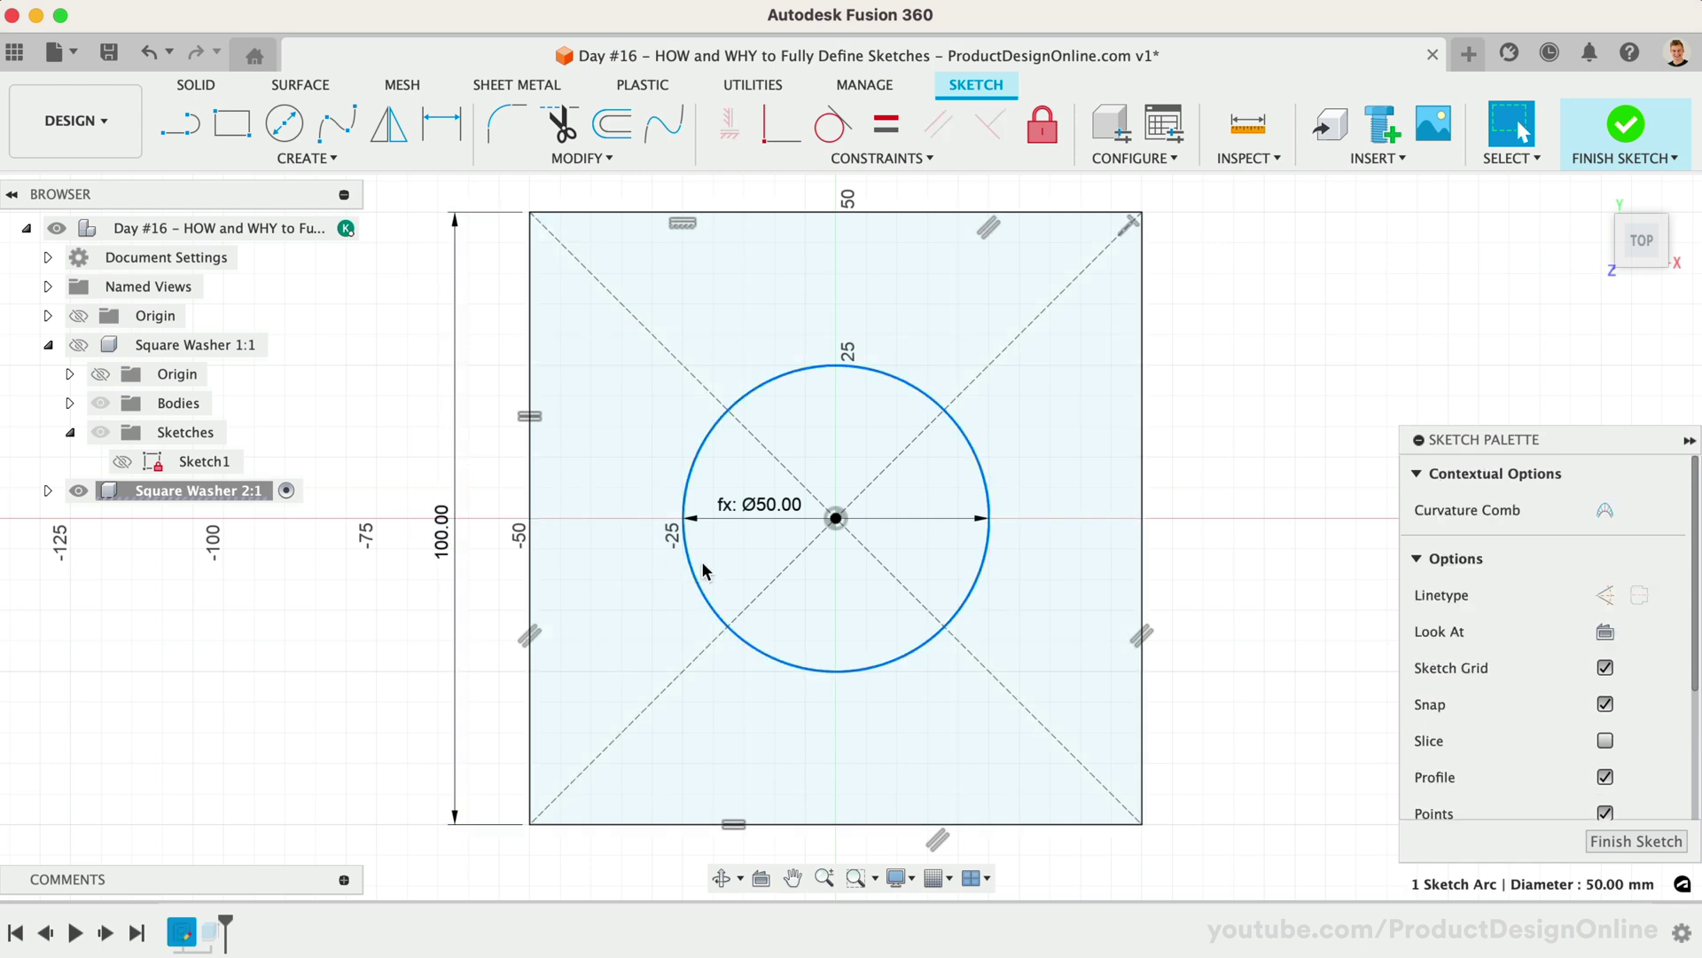
pyautogui.click(837, 523)
pyautogui.scroll(3, 833, 525)
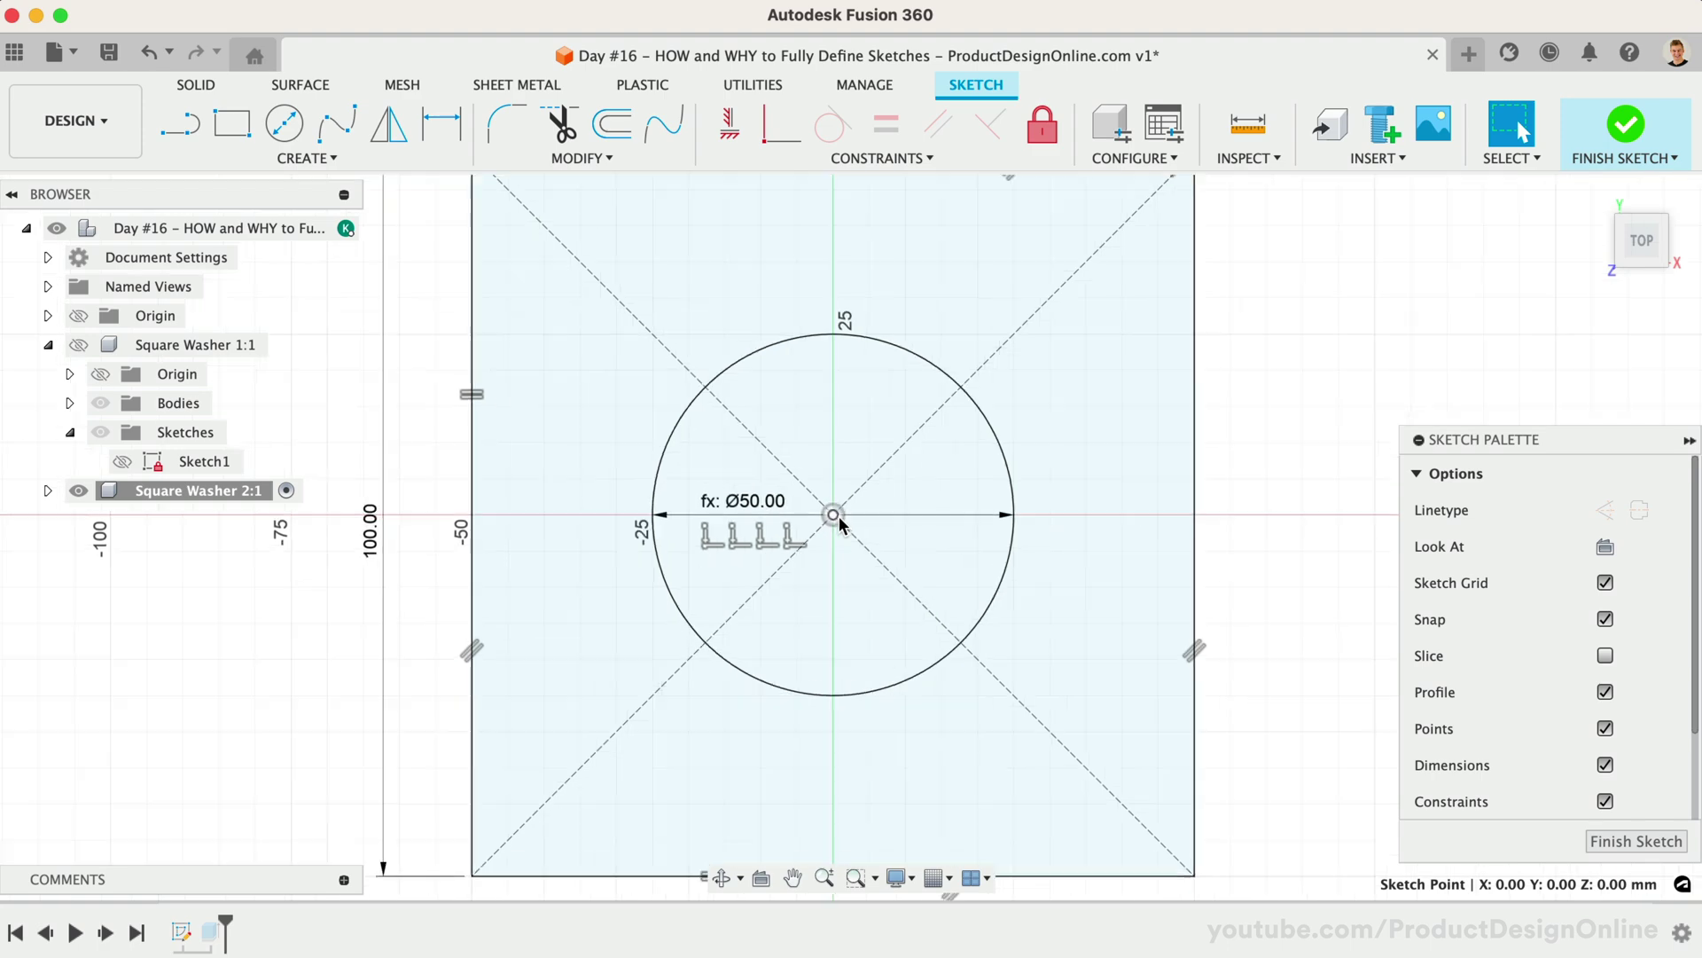
pyautogui.click(787, 532)
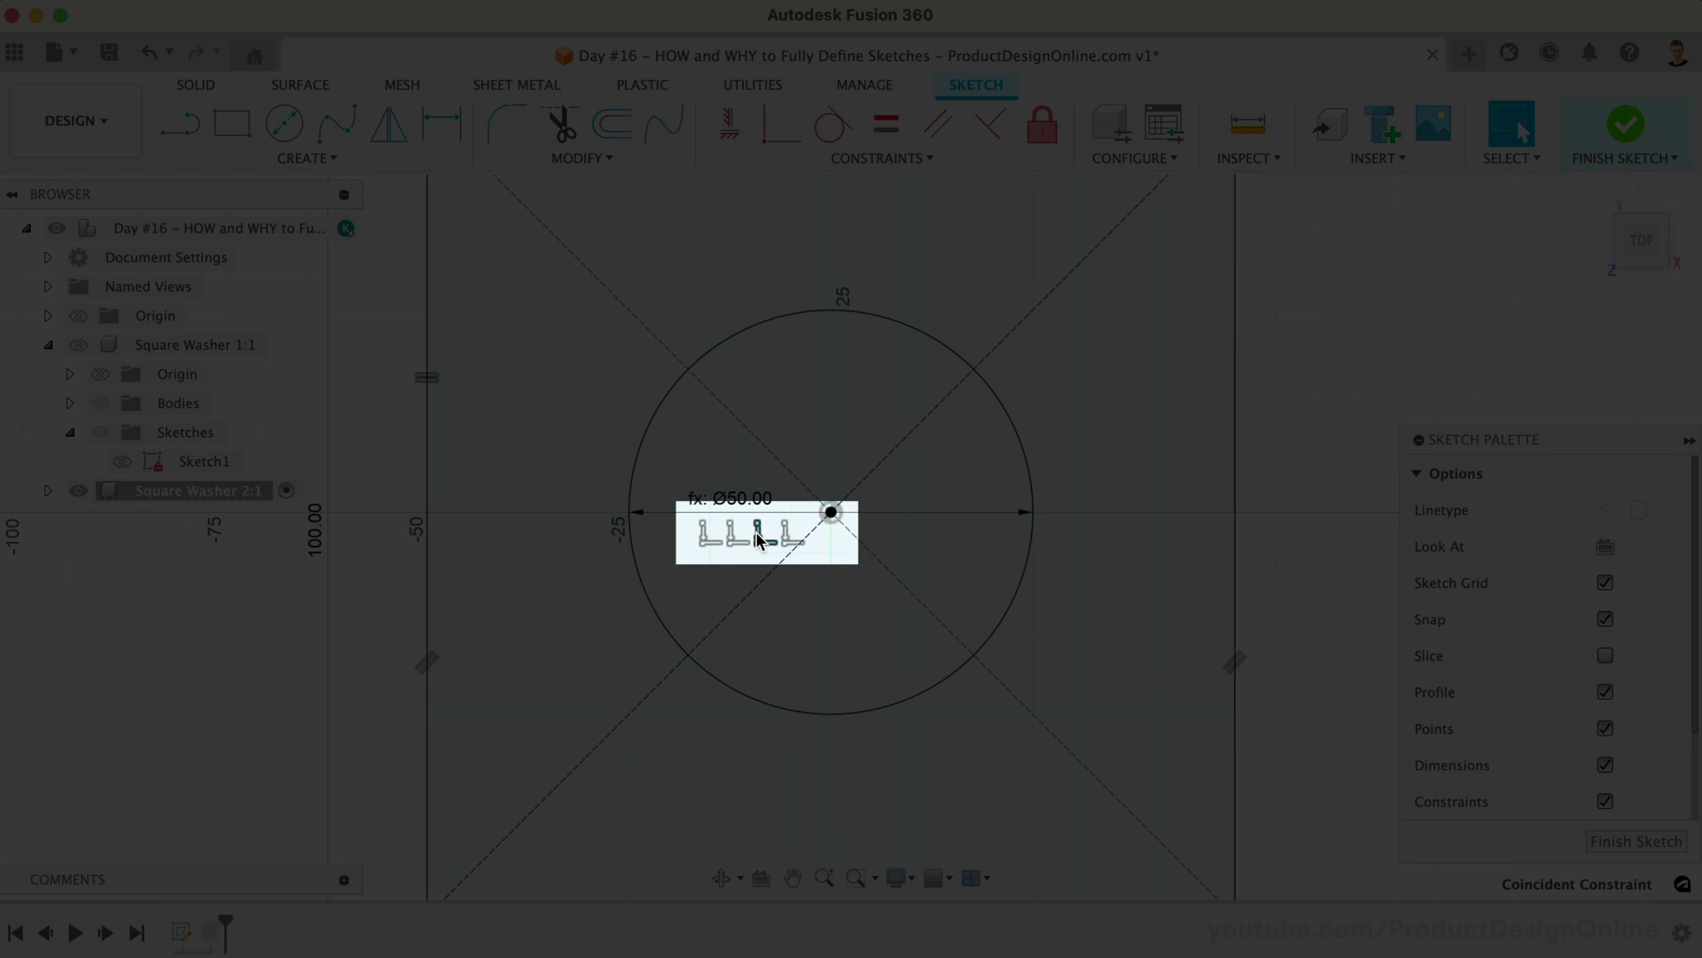
pyautogui.click(758, 538)
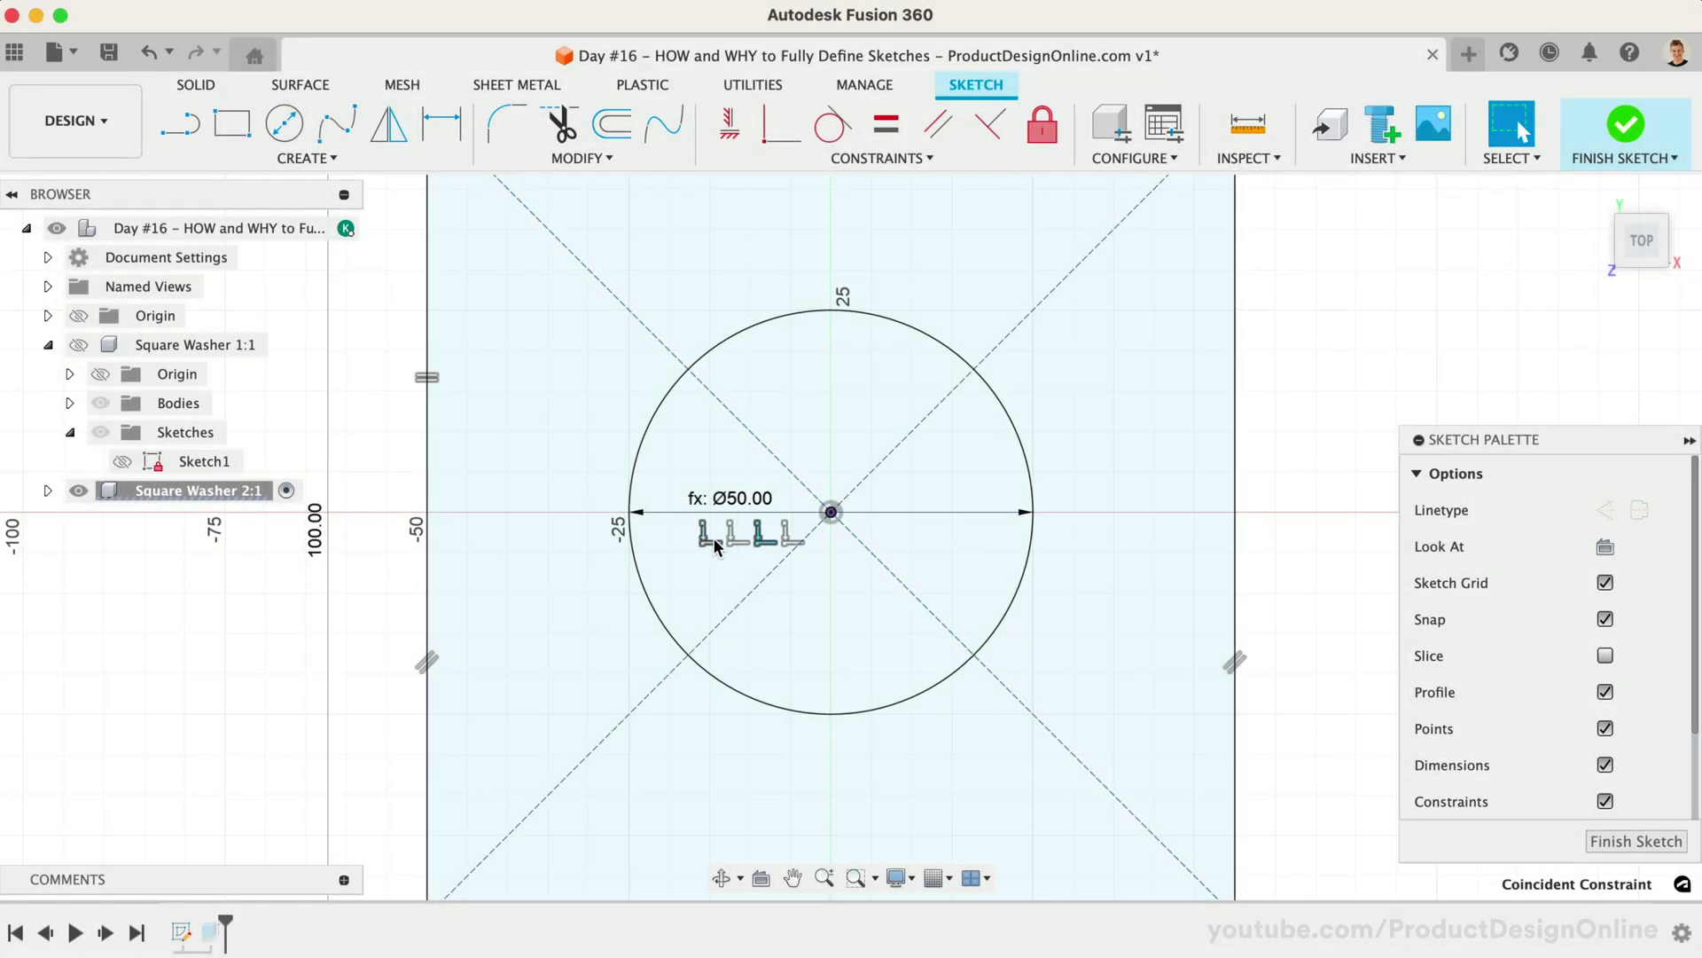
pyautogui.click(716, 544)
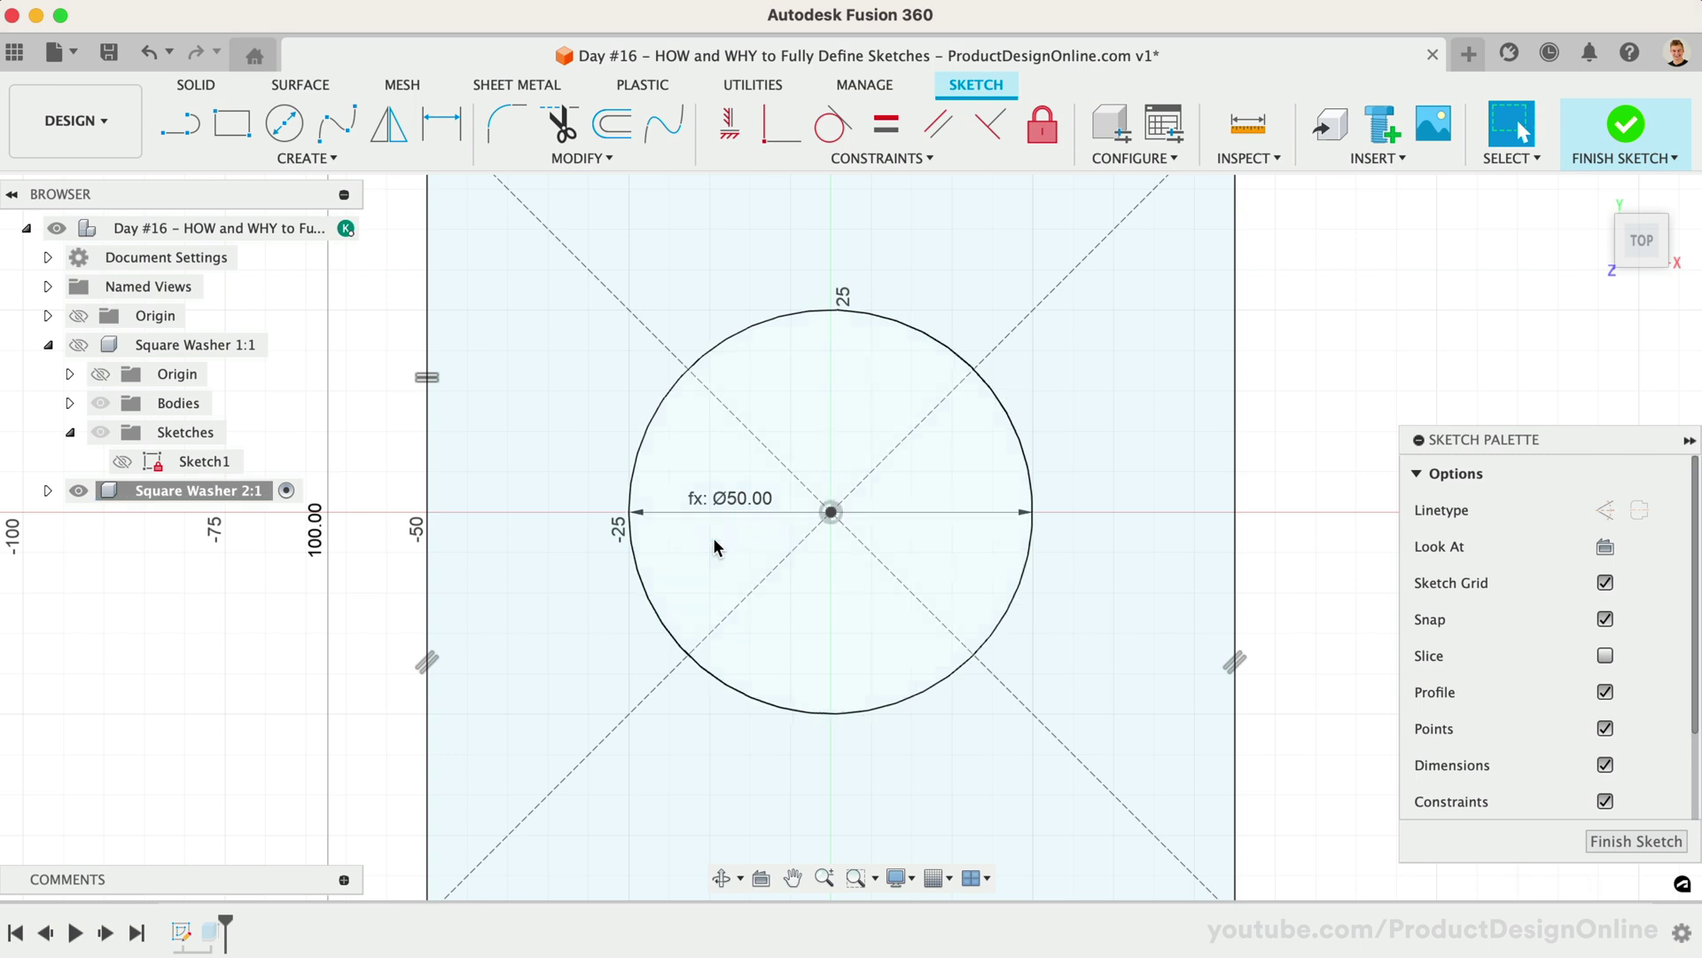
pyautogui.press('Delete')
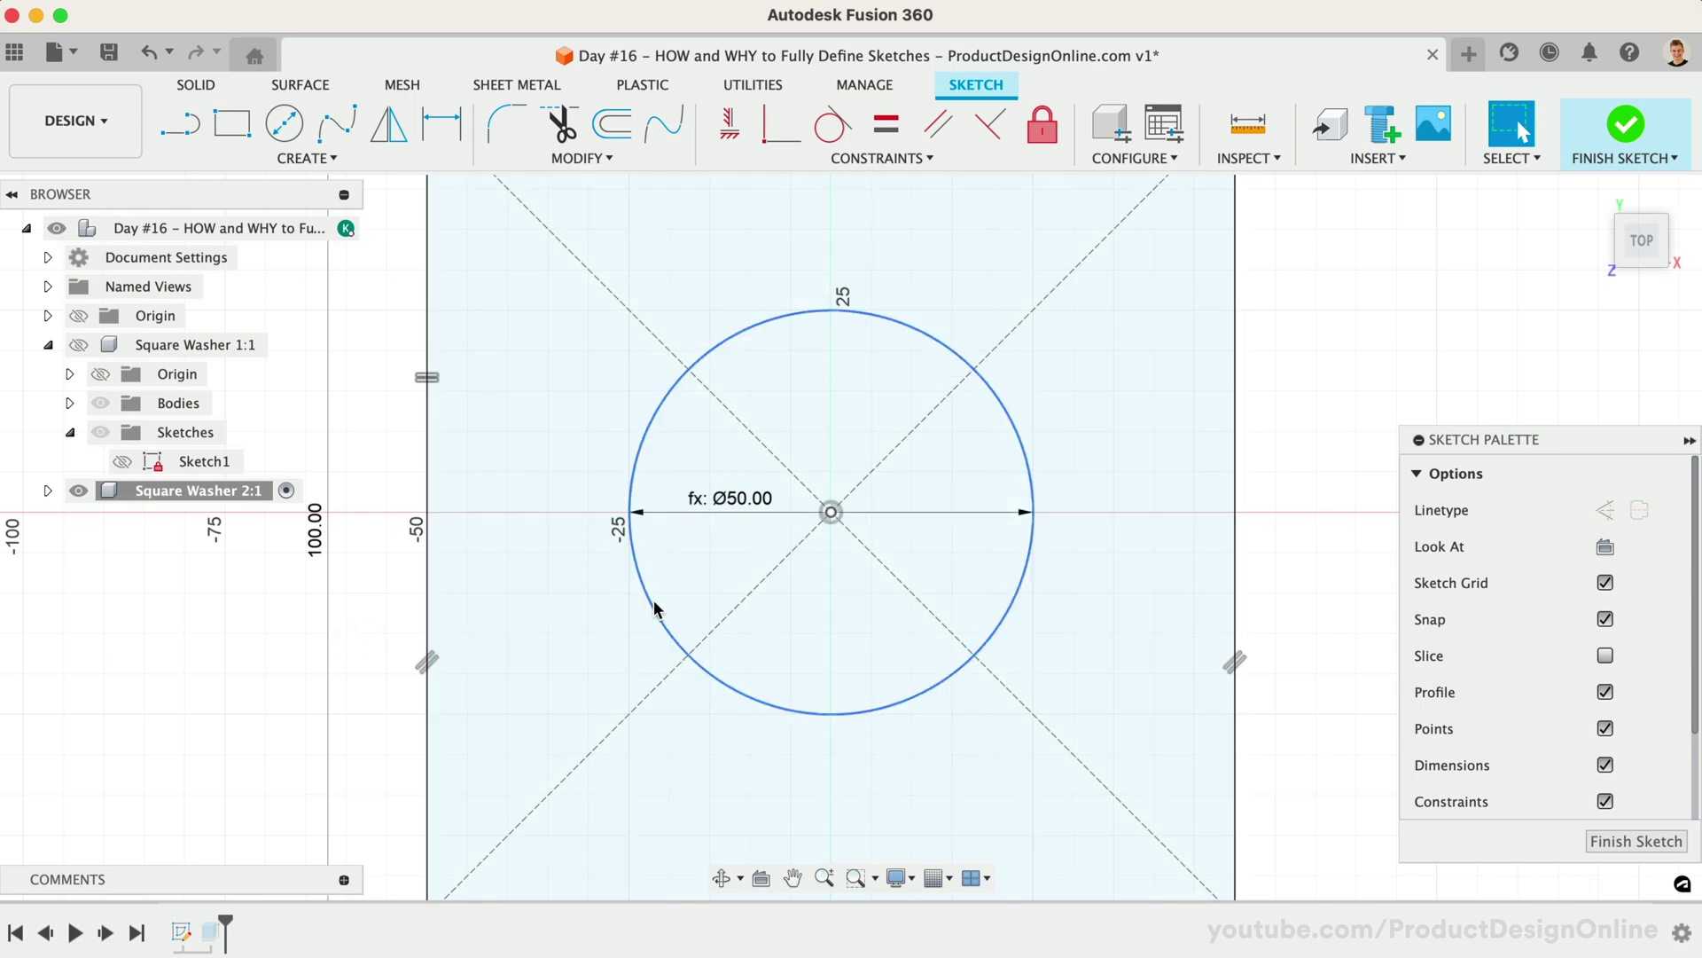
# - Move the circle off the origin and dimension its centre 40 mm above the bottom edge
pyautogui.moveTo(654, 612); pyautogui.dragTo(737, 762)
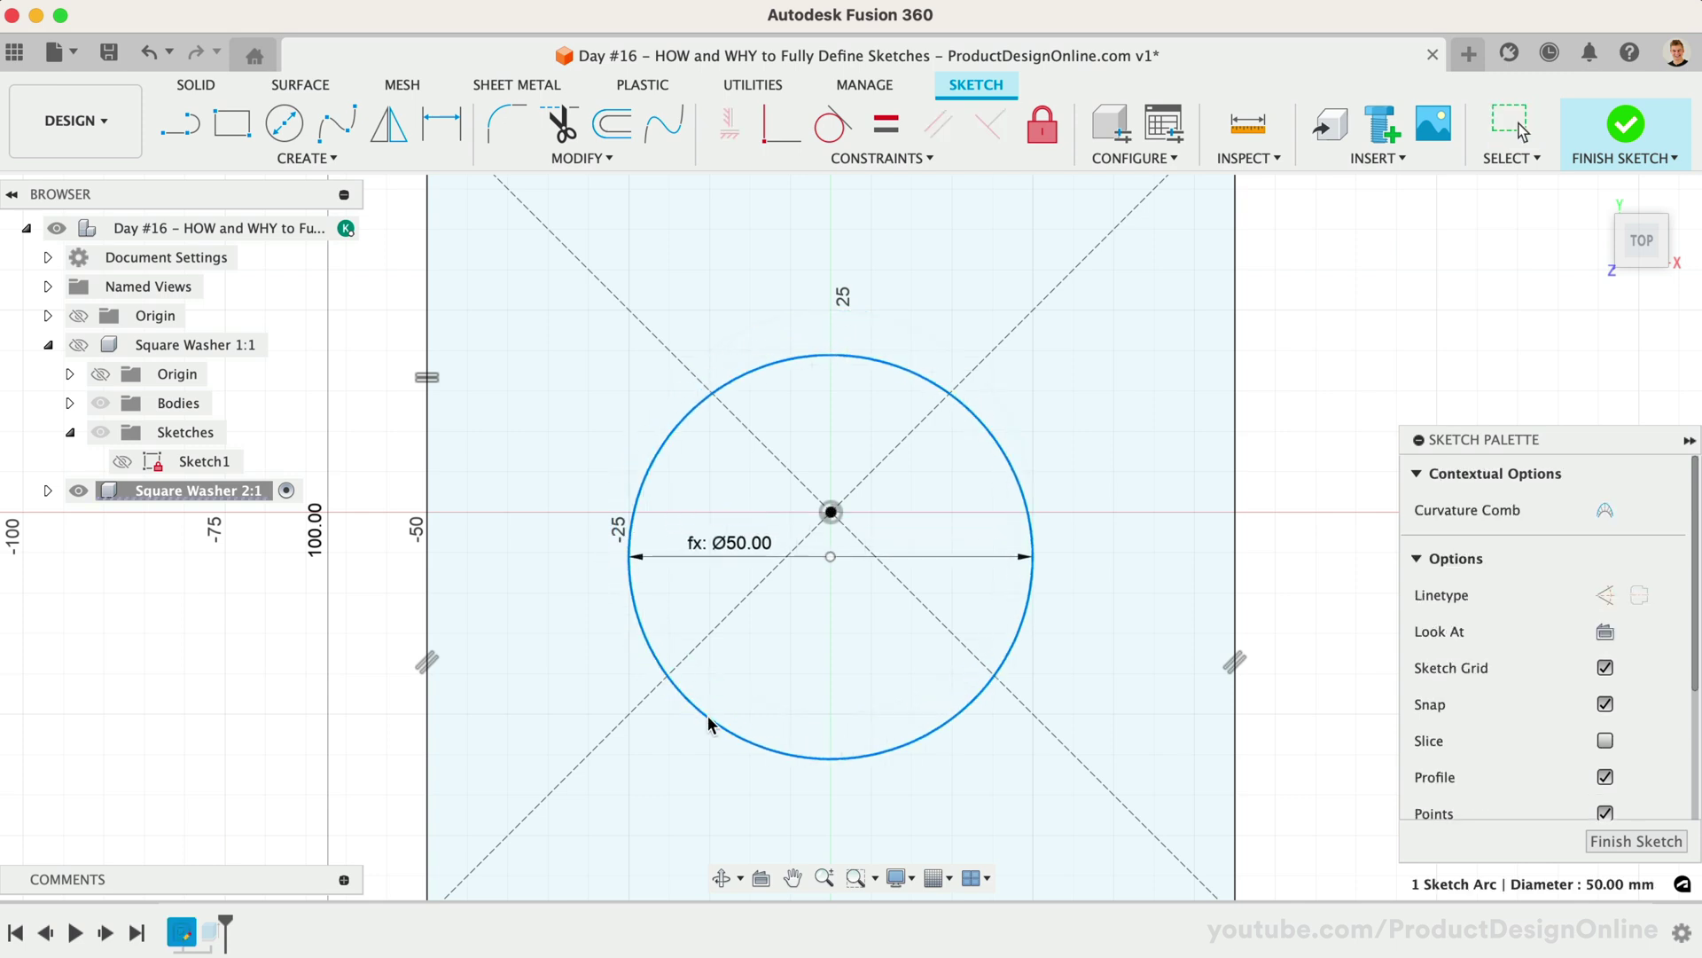
pyautogui.scroll(-2, 732, 553)
pyautogui.scroll(-3, 732, 554)
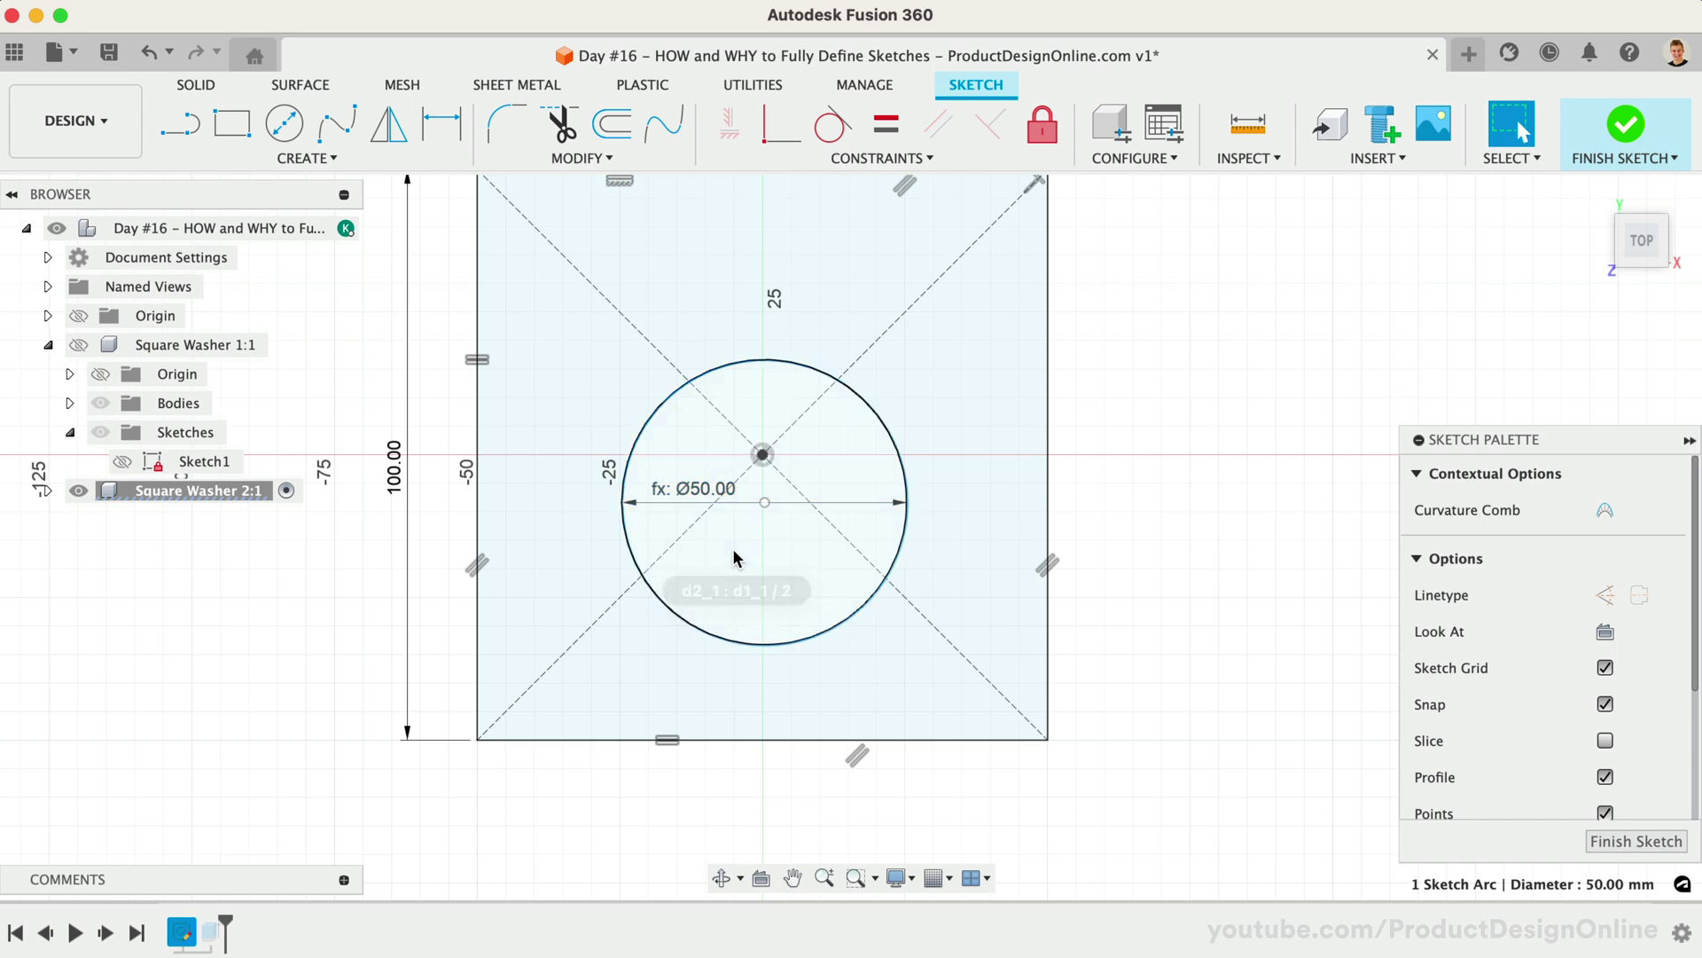
pyautogui.click(443, 144)
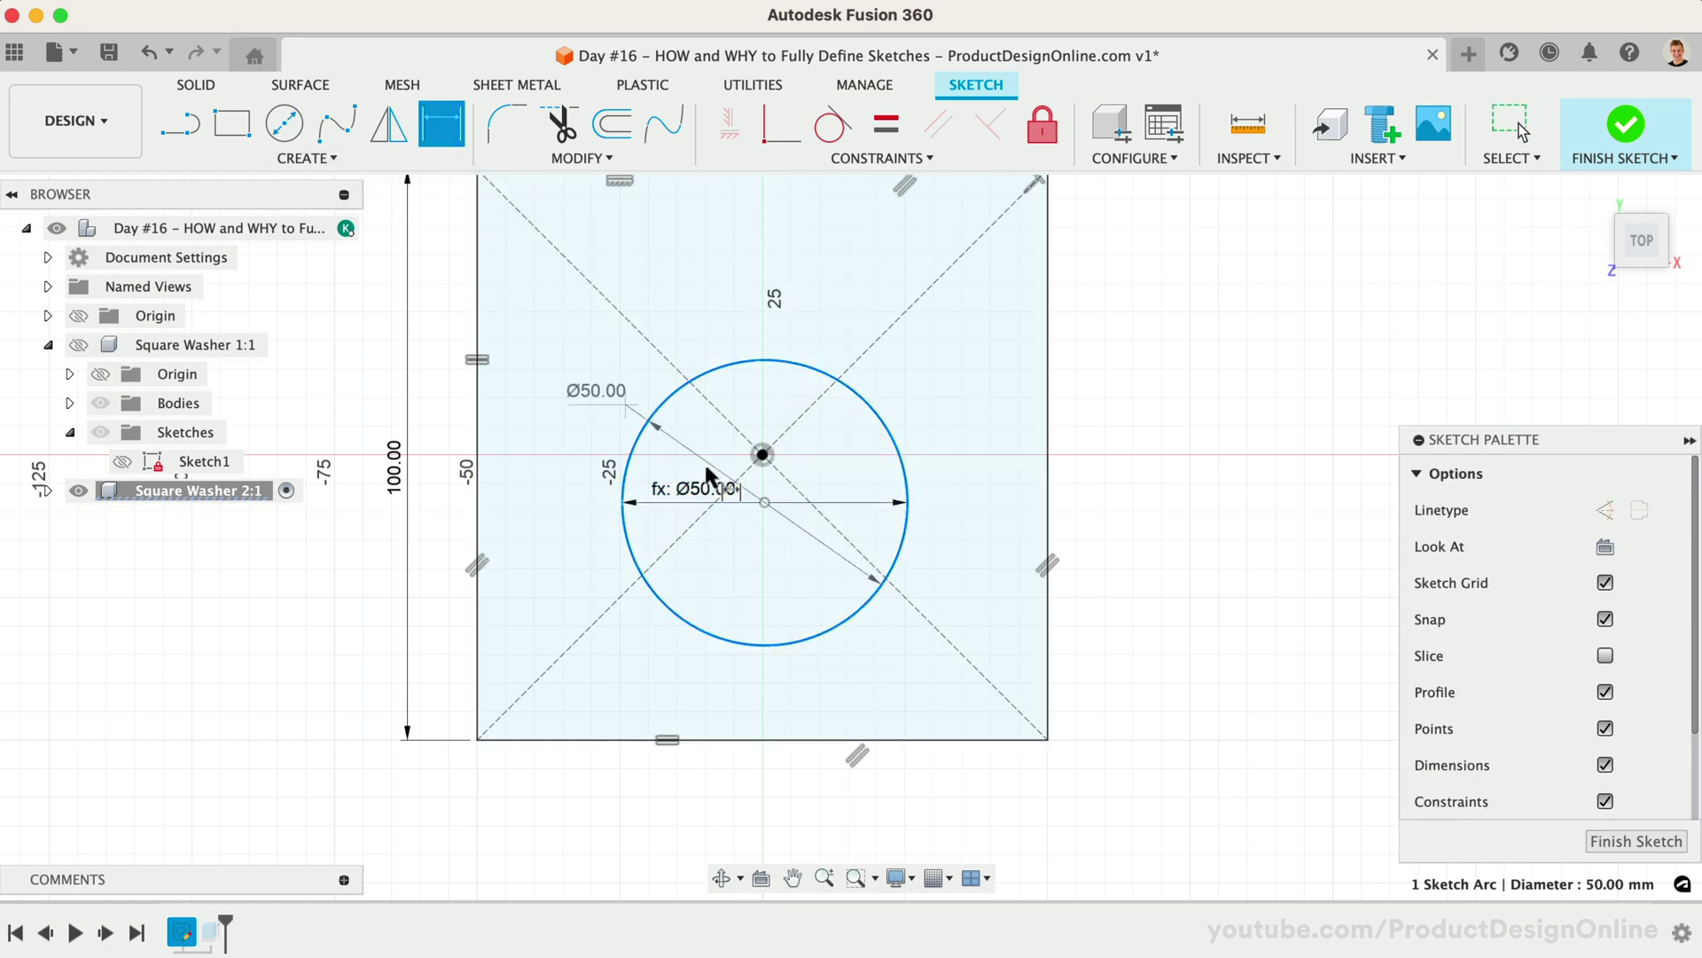
pyautogui.click(764, 502)
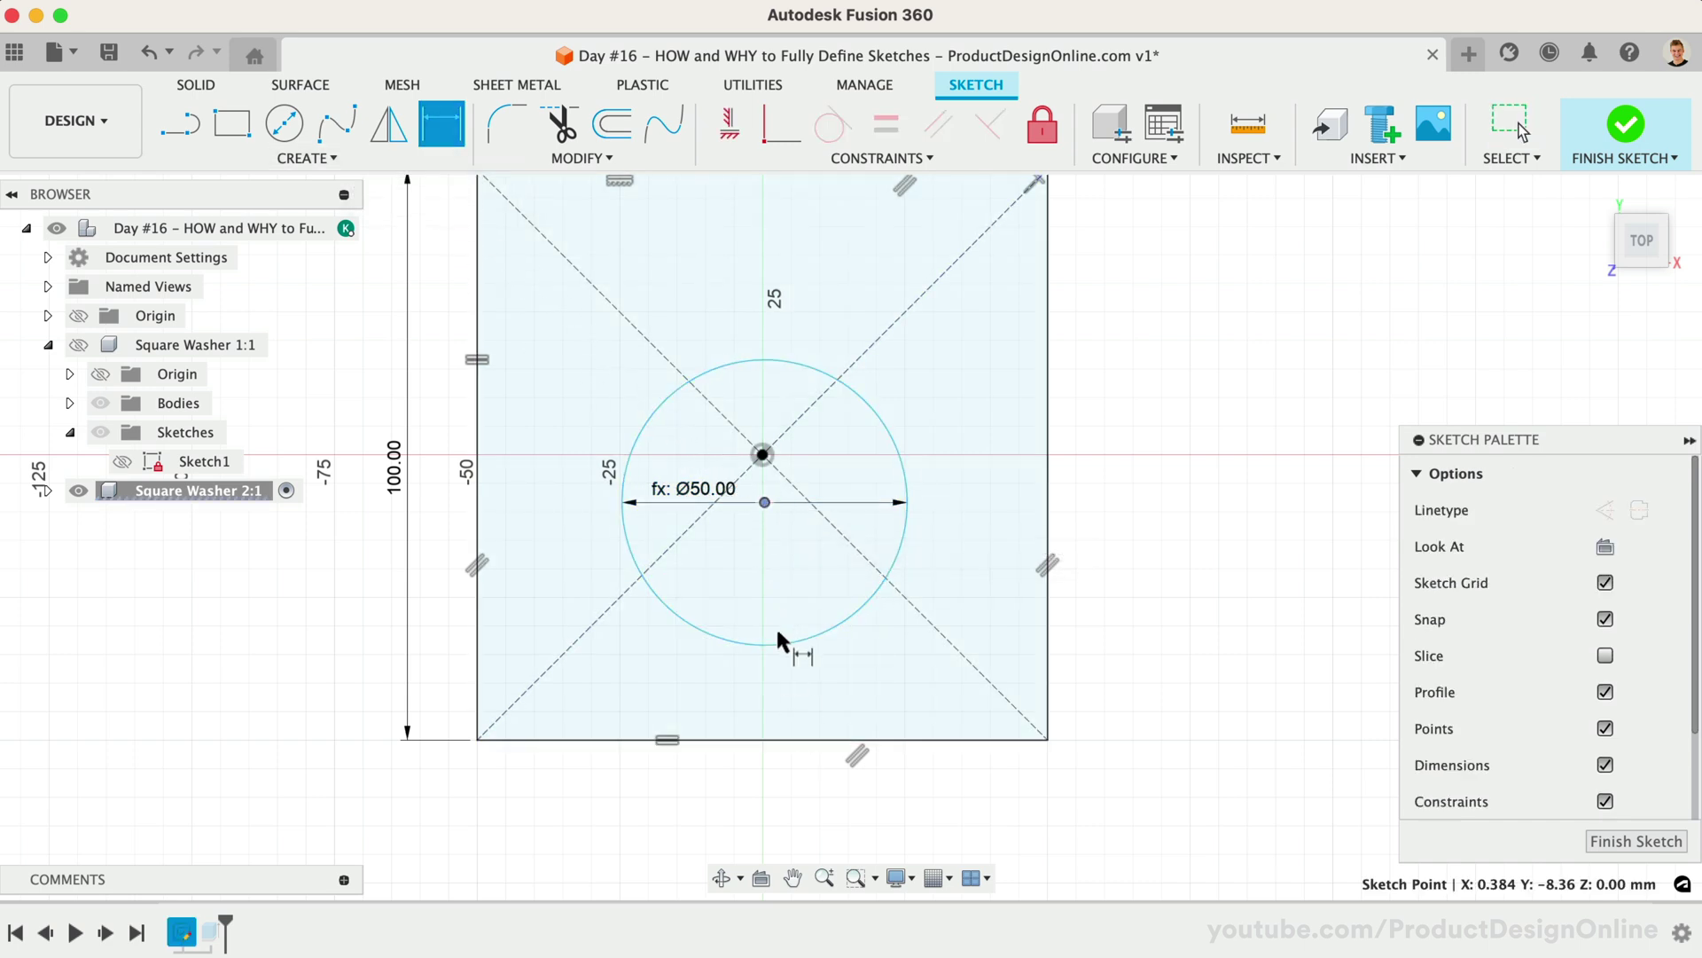
pyautogui.click(1131, 644)
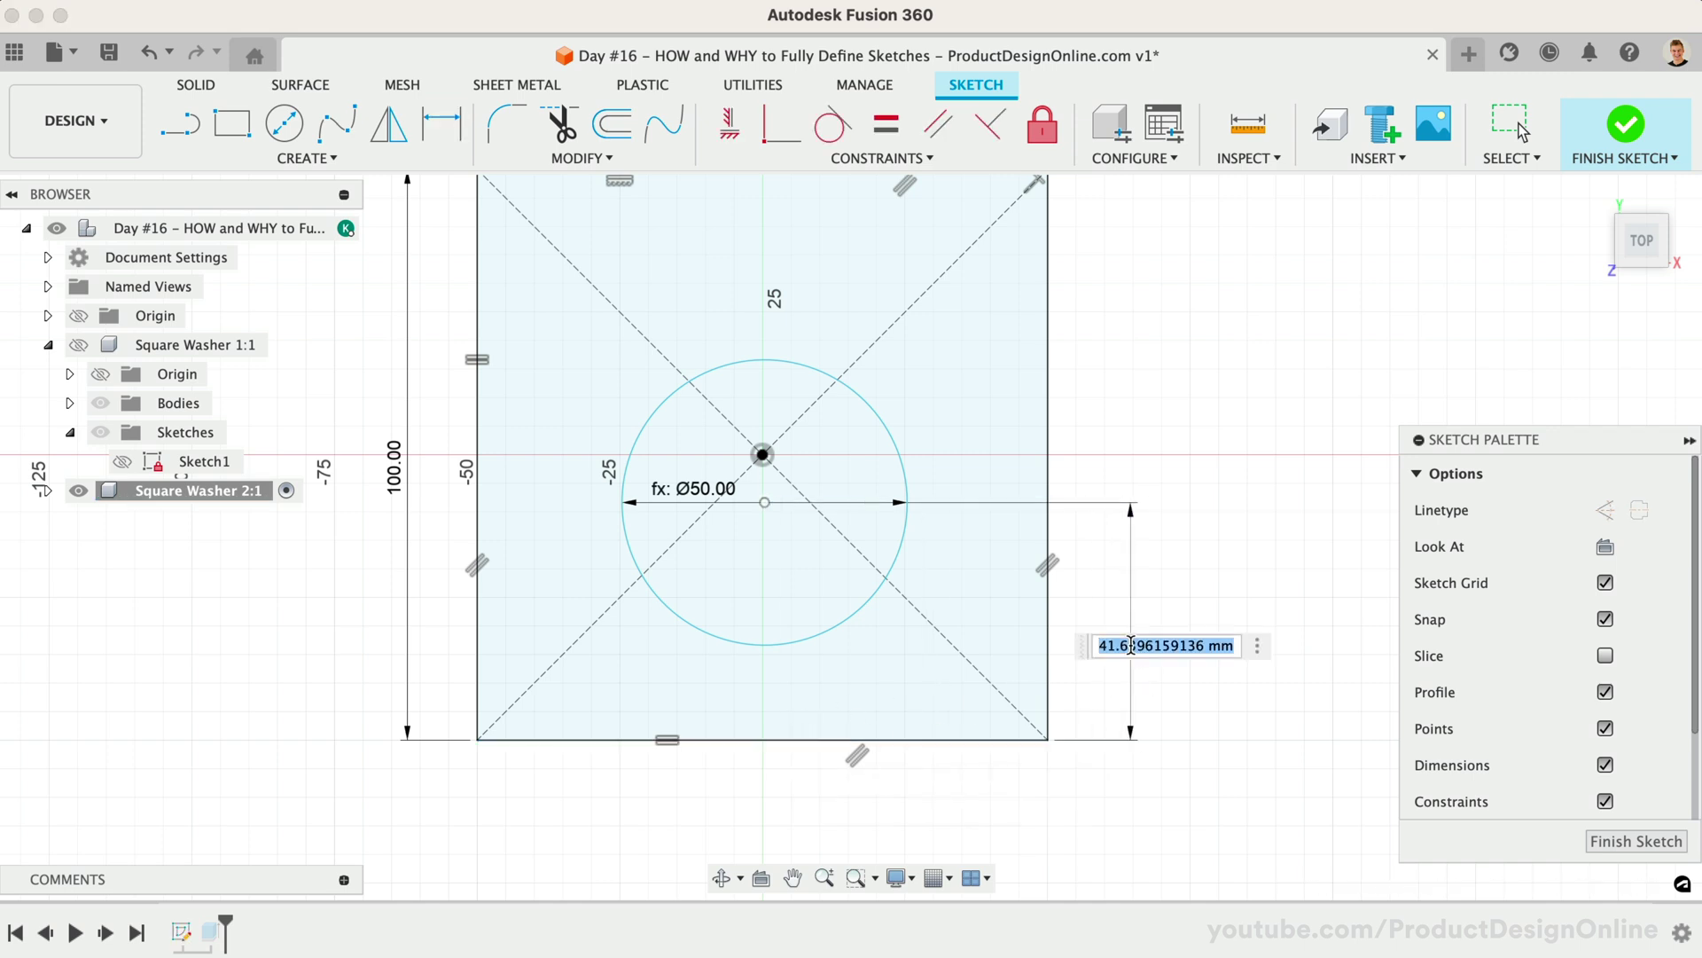
pyautogui.write('40')
pyautogui.press('Return')
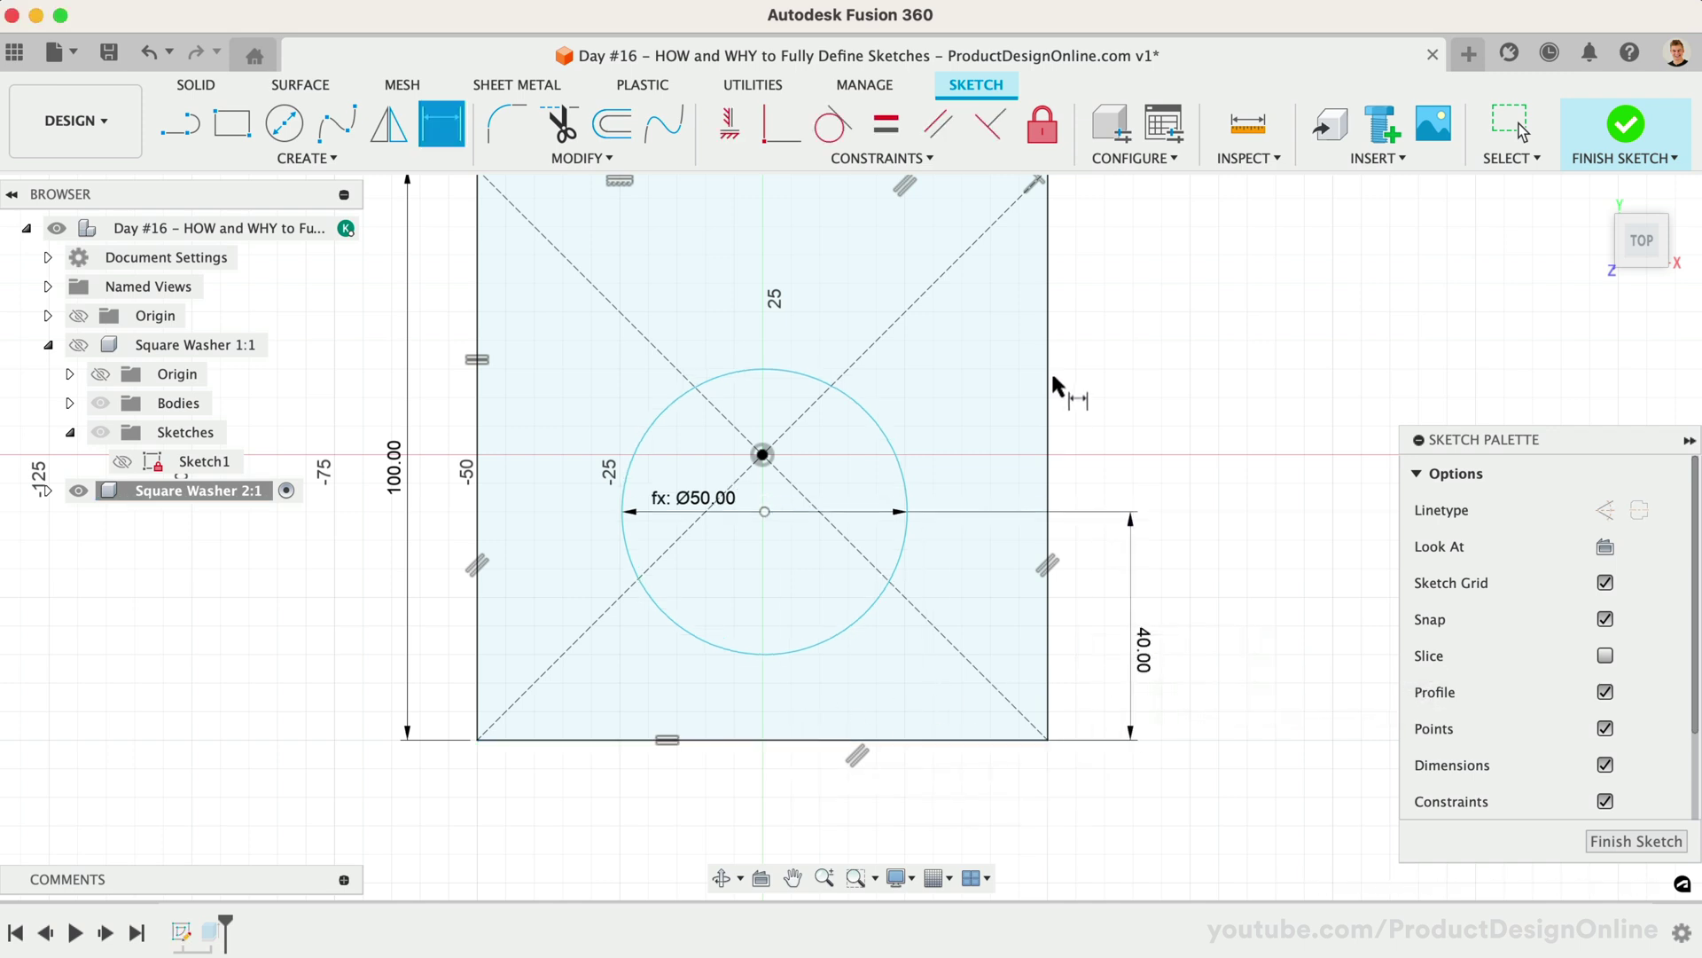
# - Add a vertical constraint aligning the hole centre with the square's centre point
pyautogui.click(728, 124)
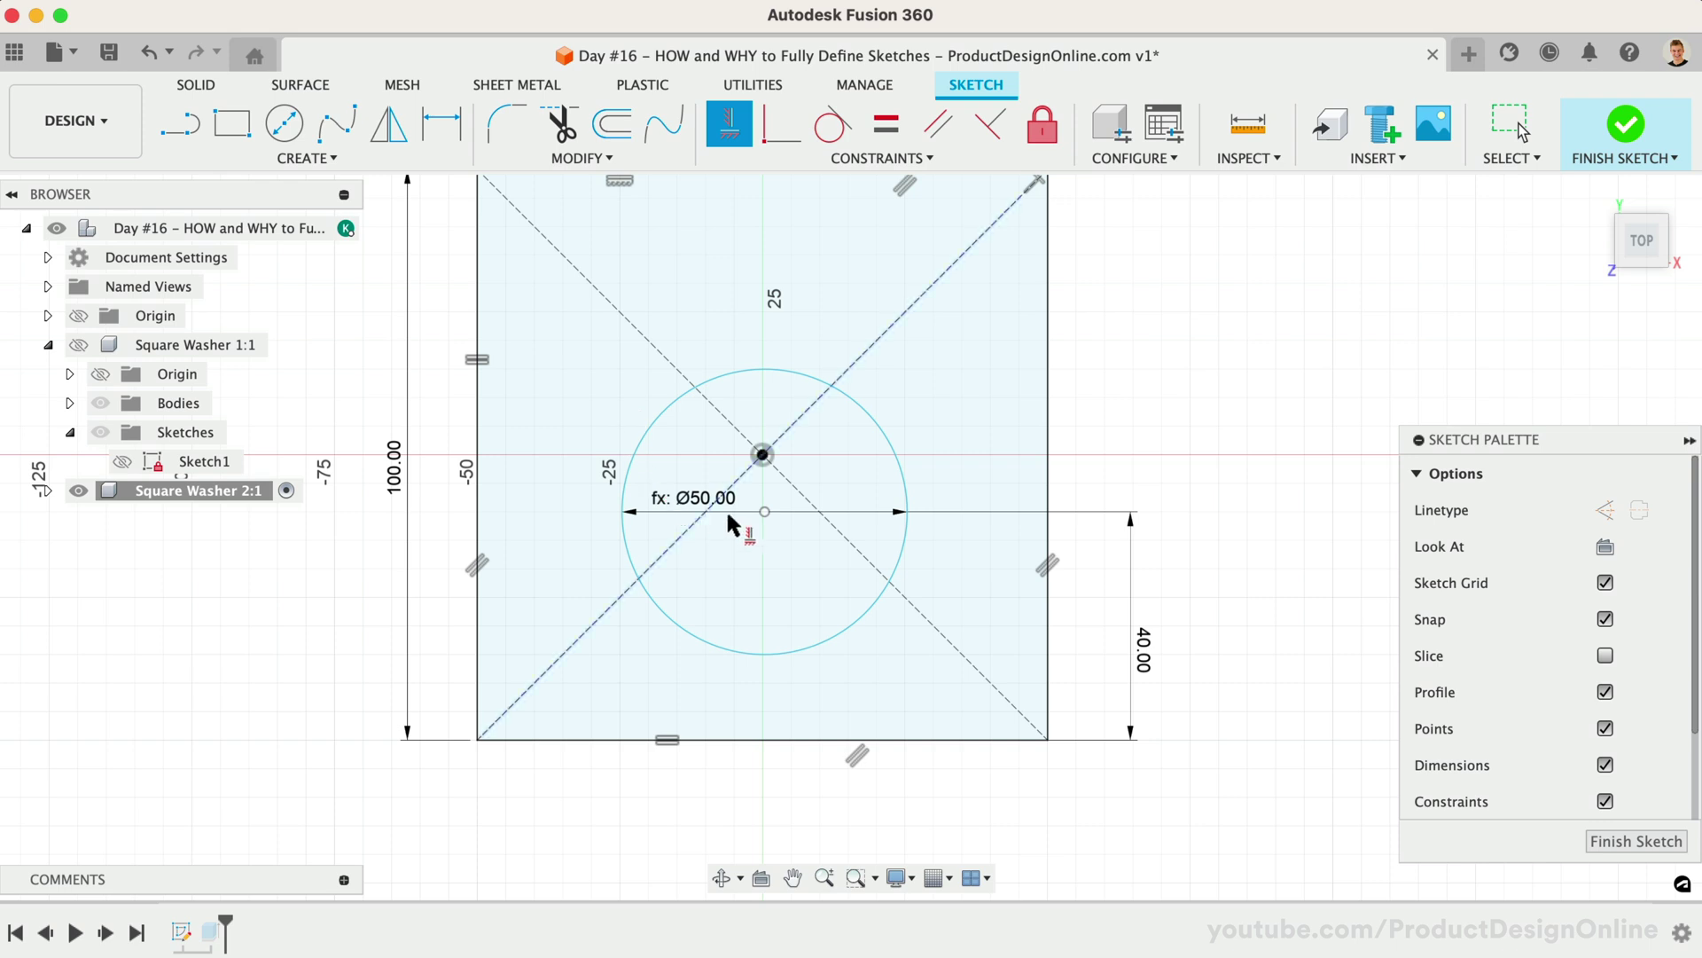
pyautogui.click(764, 512)
pyautogui.click(763, 454)
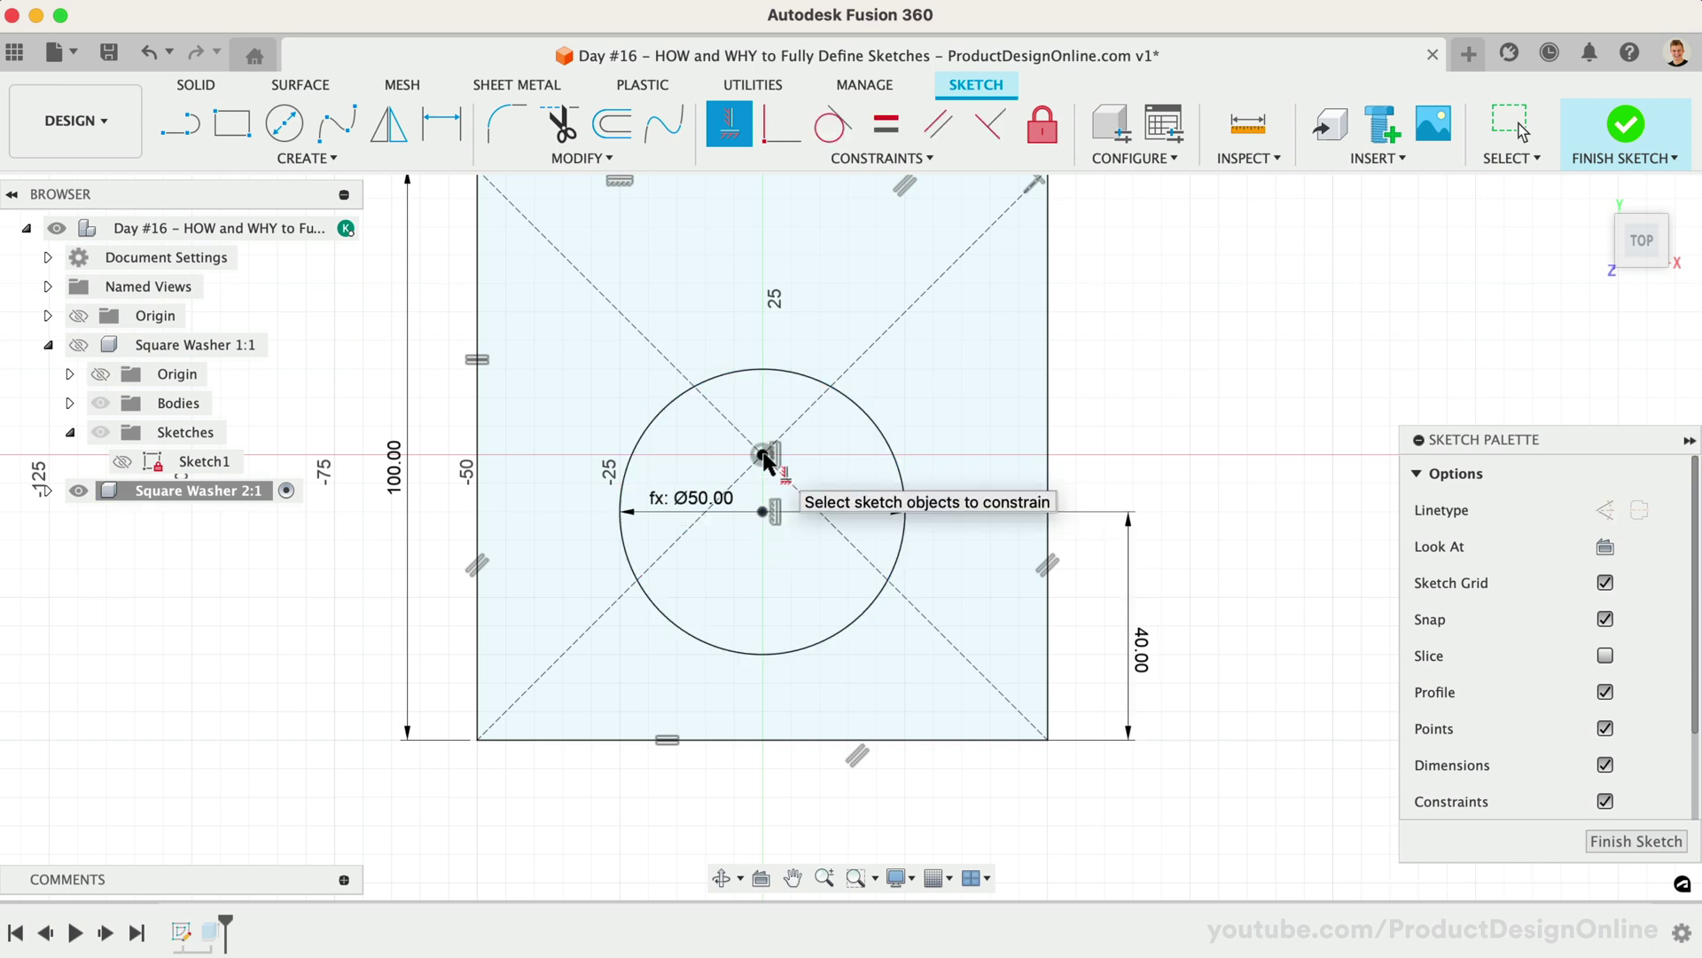
pyautogui.scroll(-3, 842, 670)
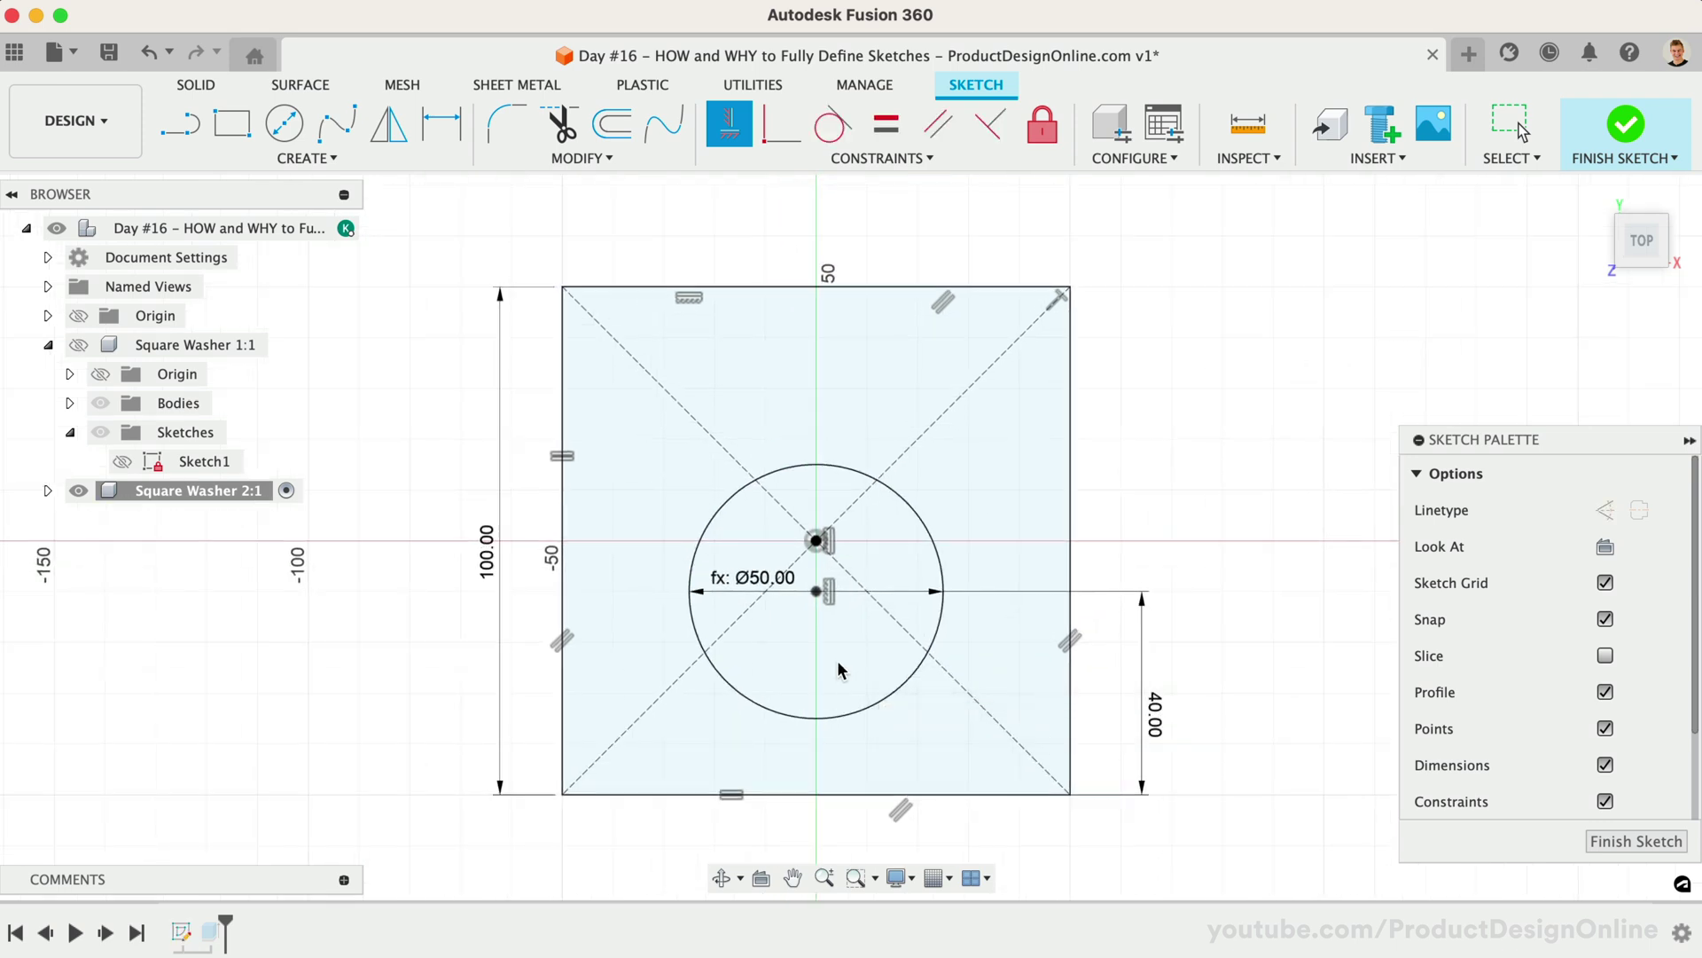
# - Fix the hole diameter at 50 mm and try a 150 mm square side
pyautogui.doubleClick(758, 581)
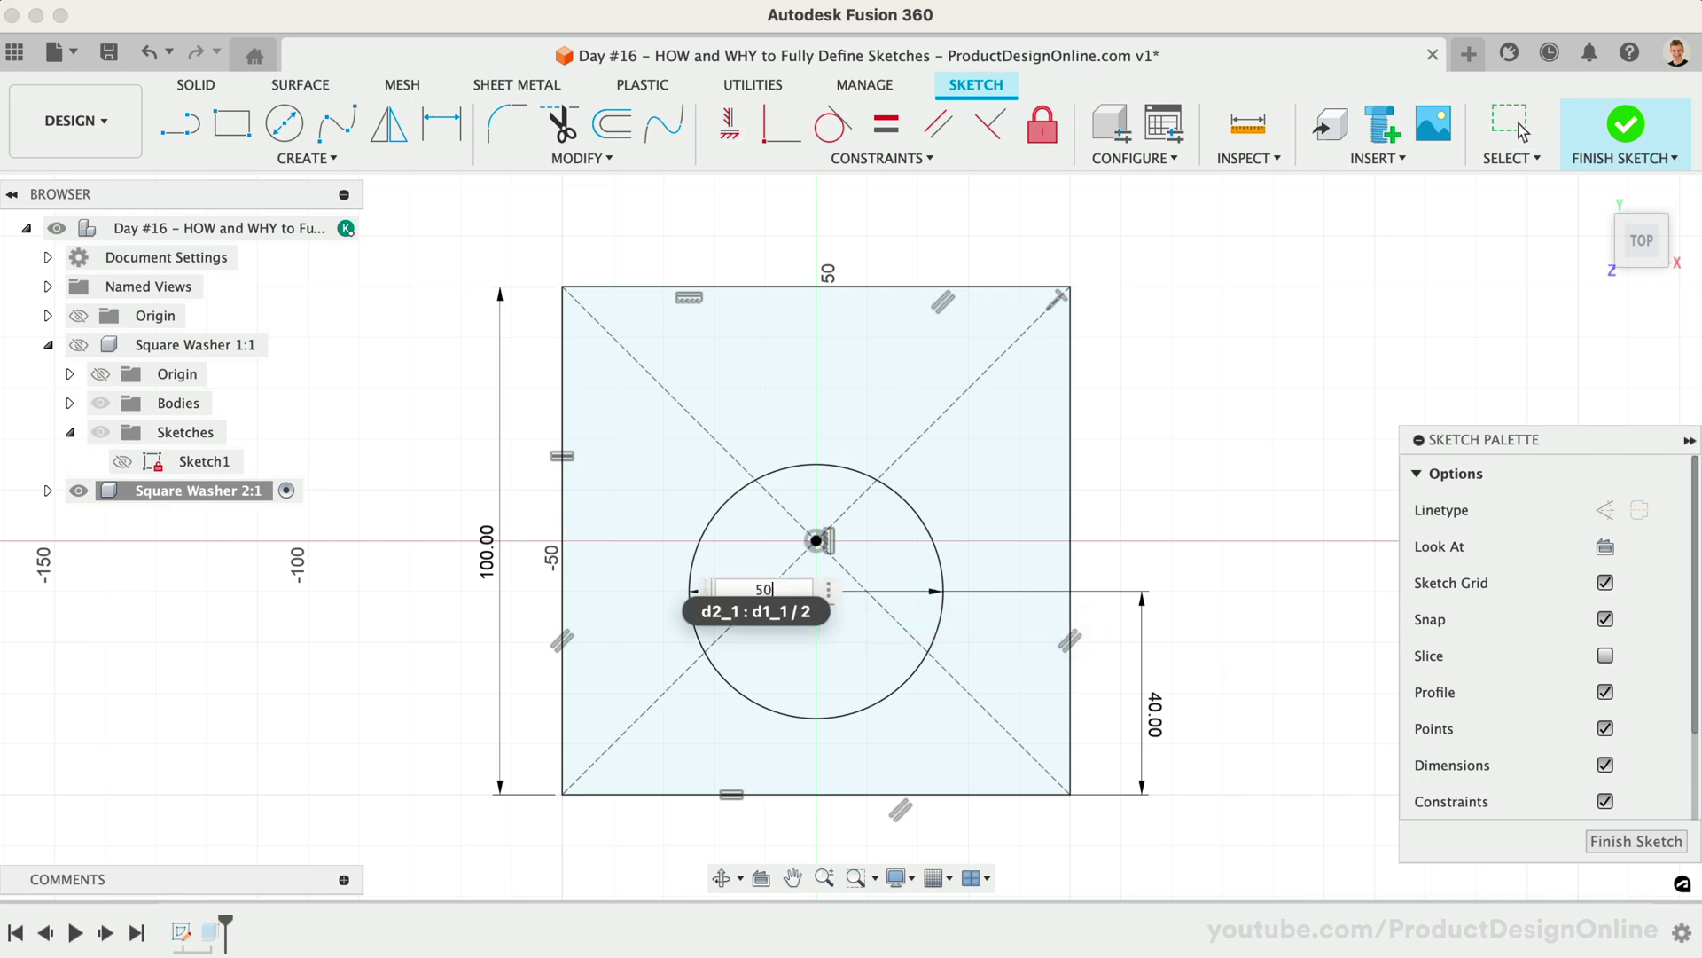
pyautogui.press('Return')
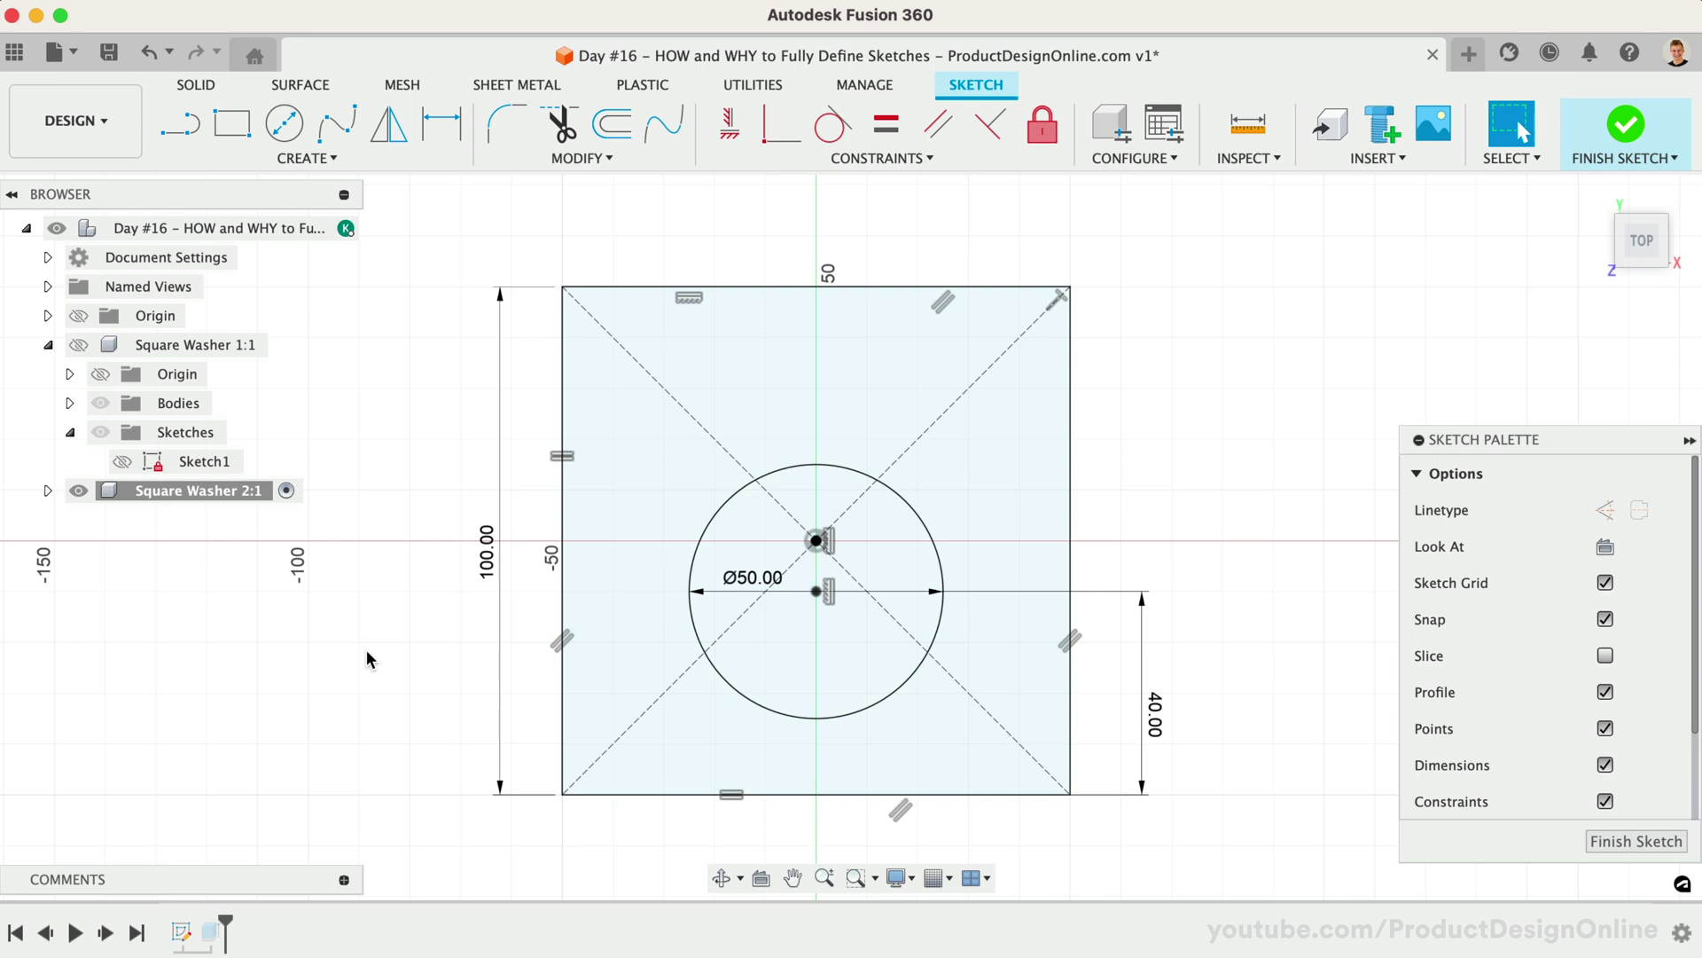
pyautogui.doubleClick(483, 574)
pyautogui.write('150')
pyautogui.press('Return')
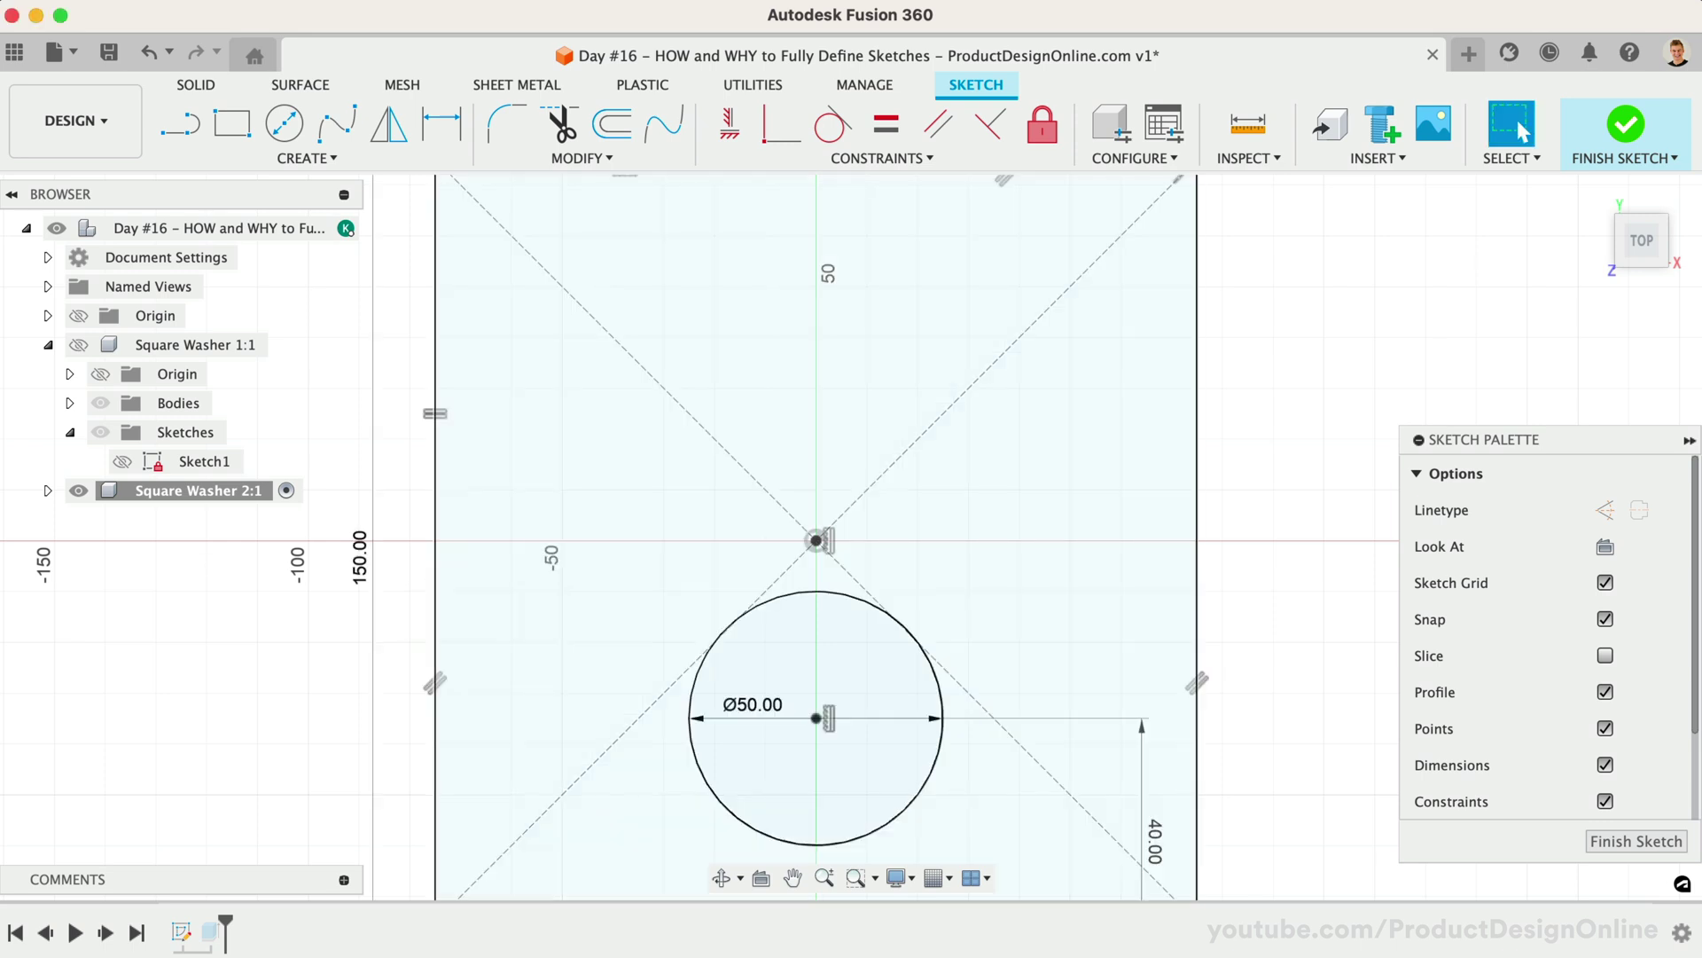
pyautogui.press('F6')
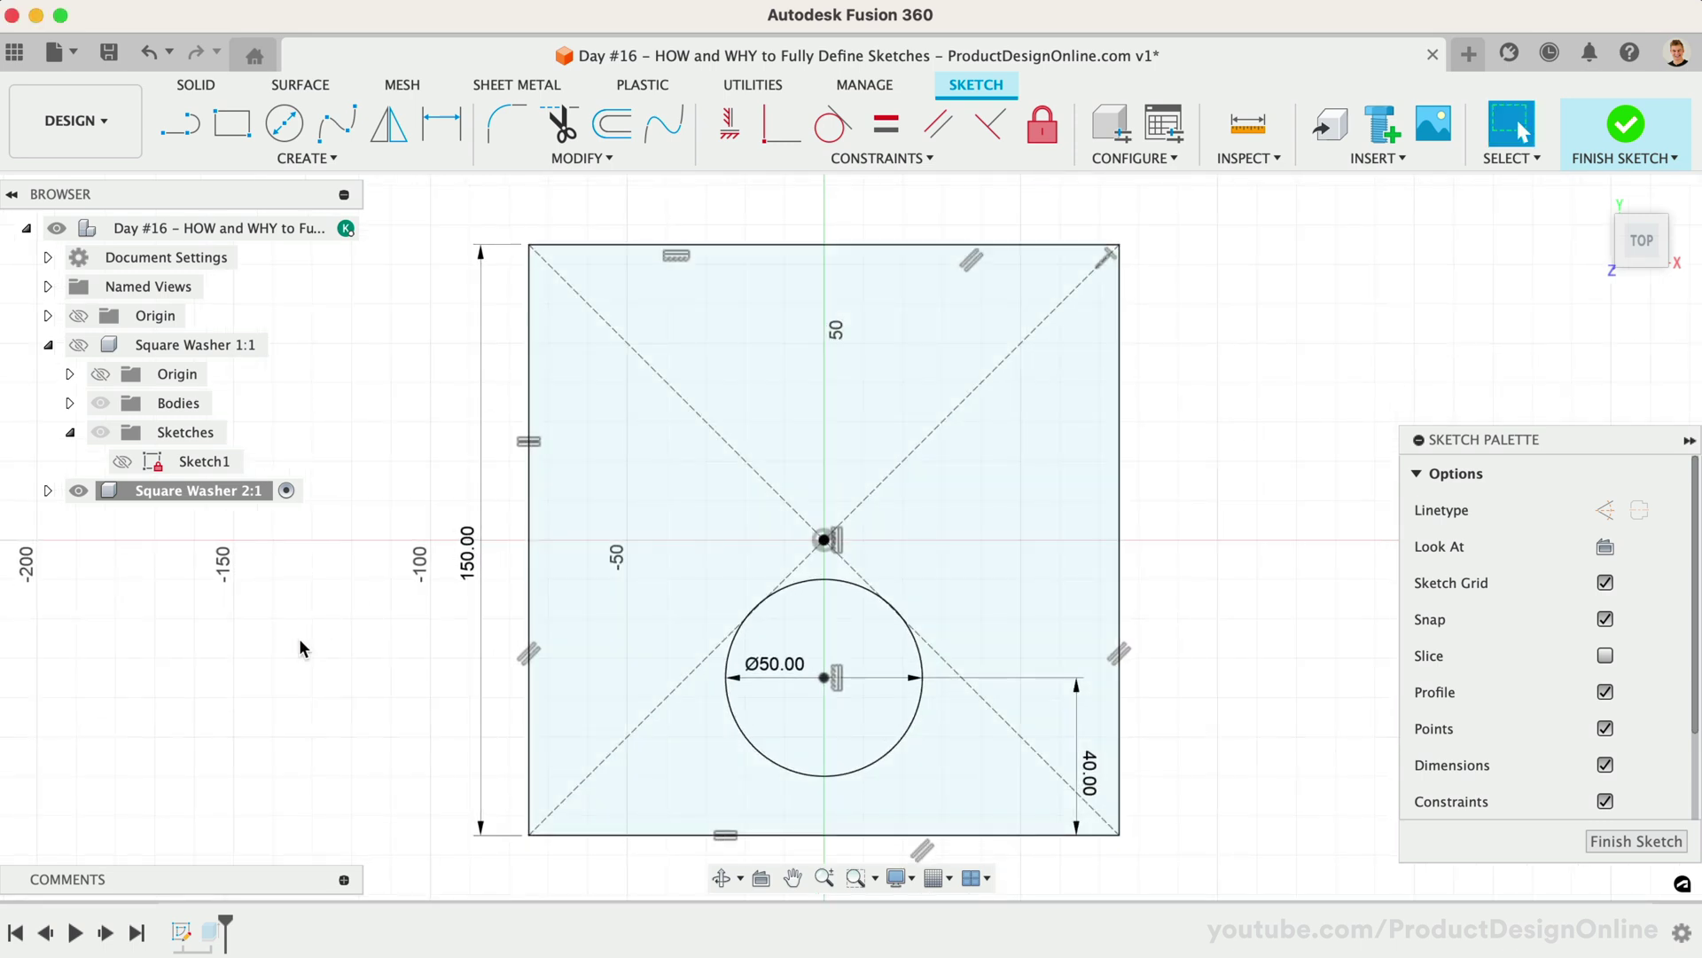
# - Try square sides of 125 and 200 mm, then set it back to 100 mm
pyautogui.doubleClick(467, 567)
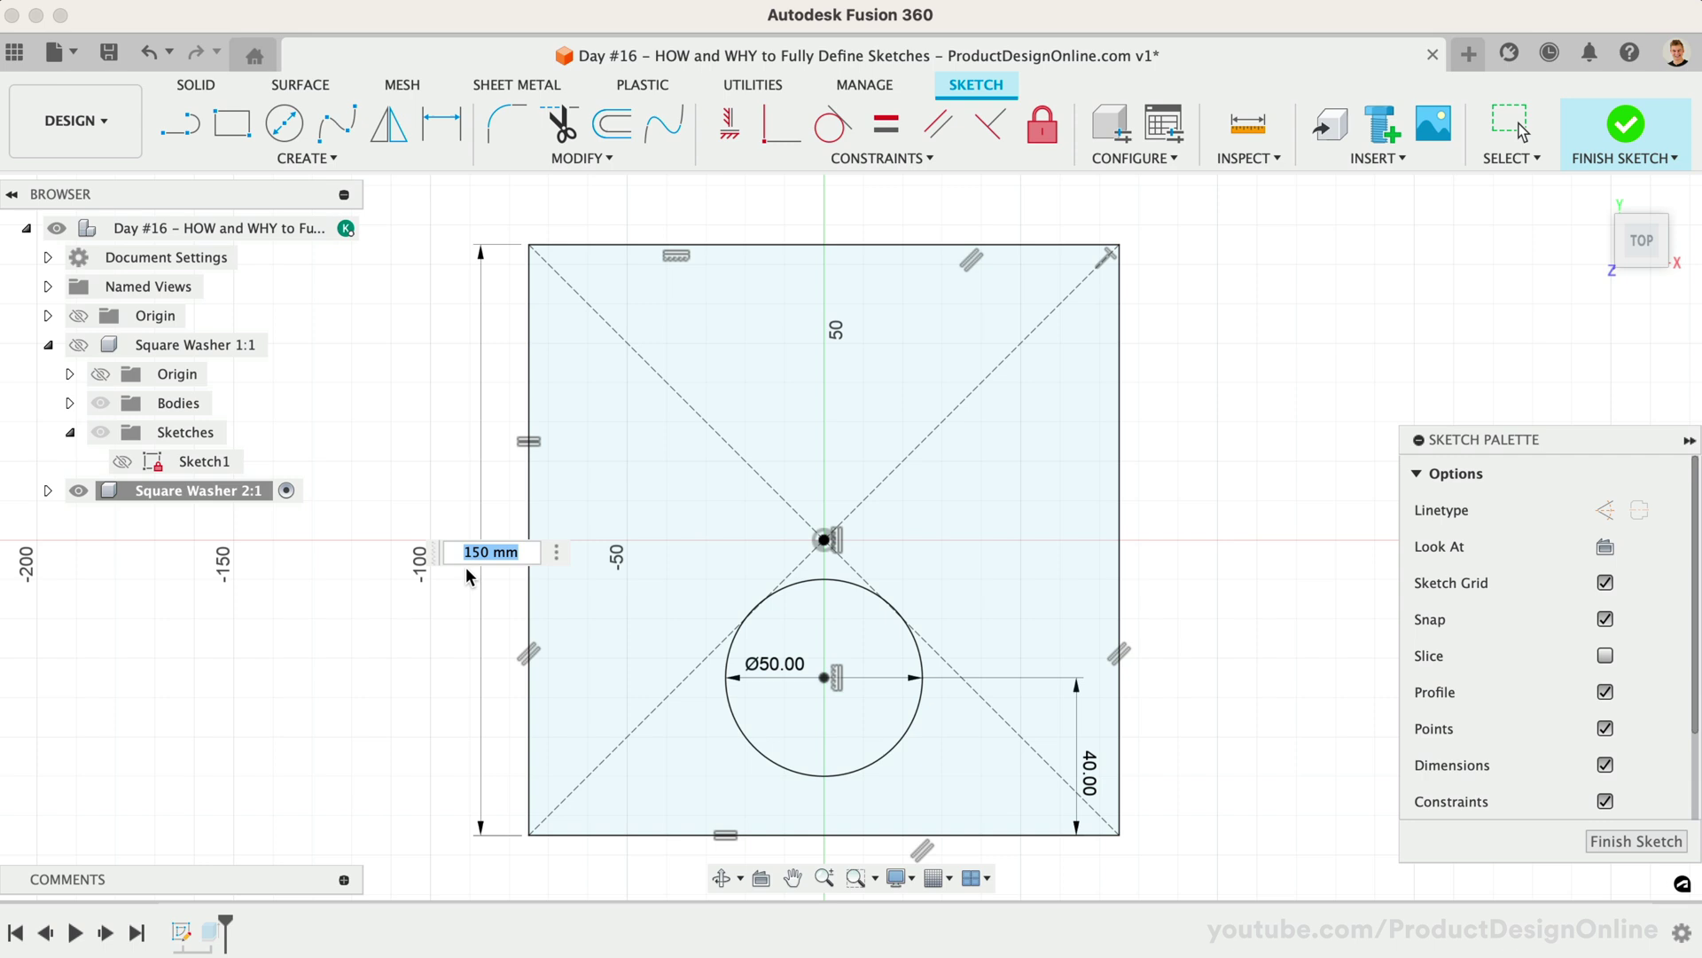
pyautogui.write('125')
pyautogui.press('Return')
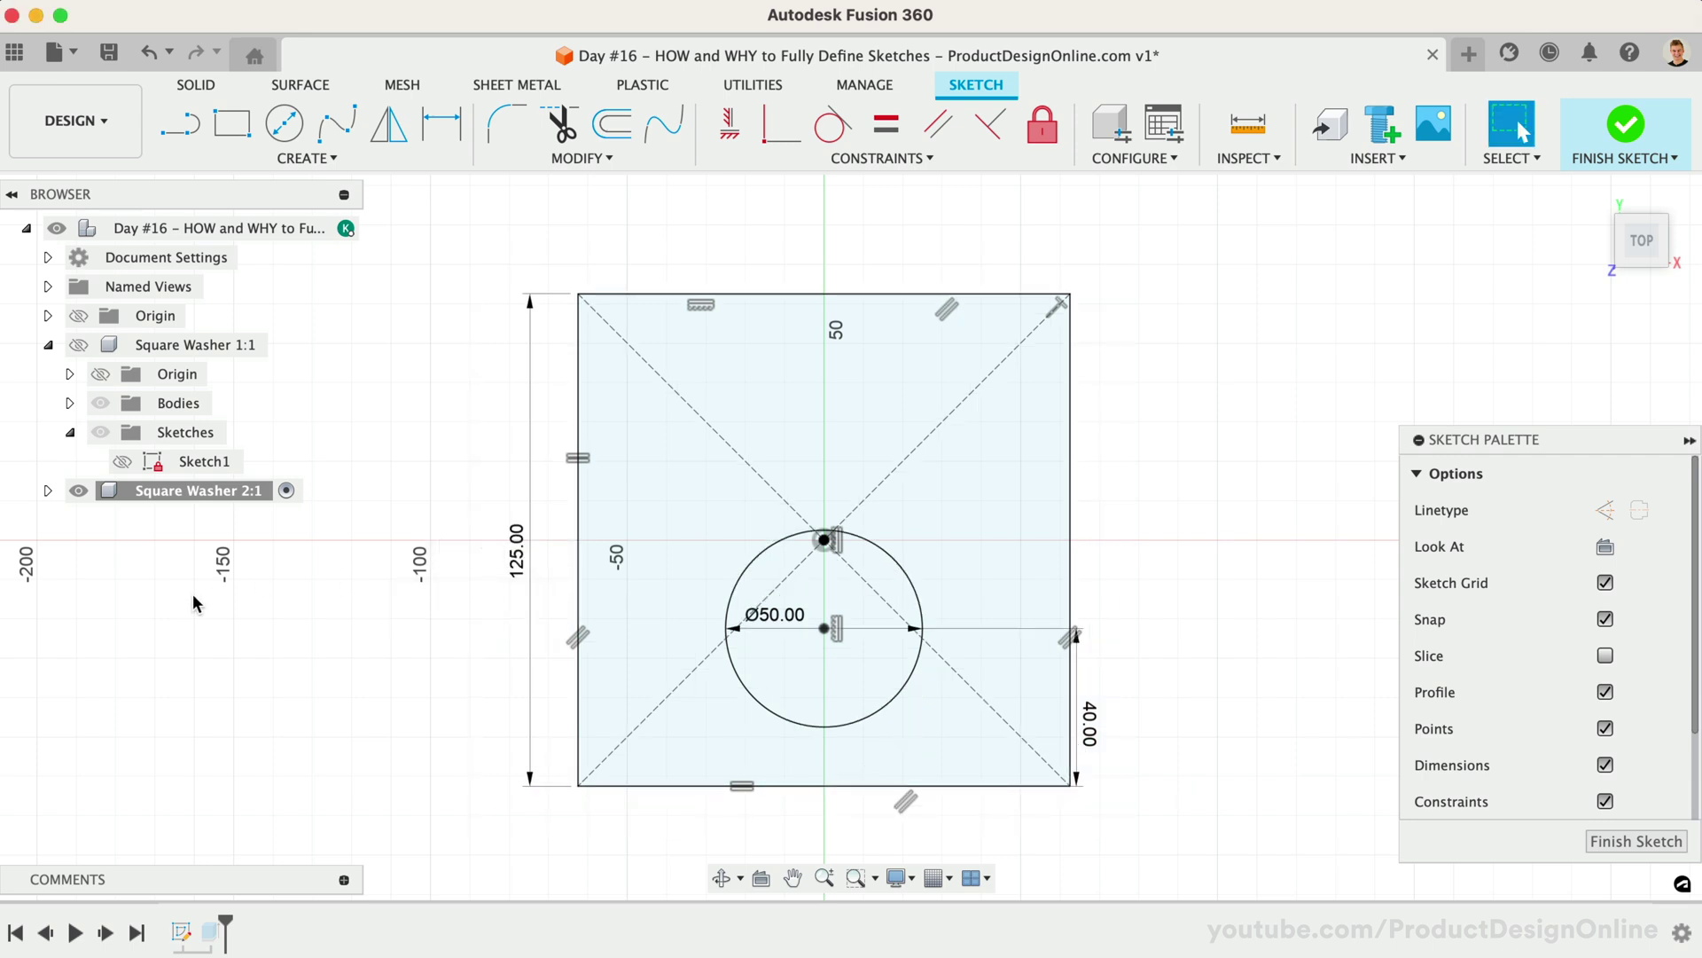
pyautogui.doubleClick(515, 552)
pyautogui.write('200')
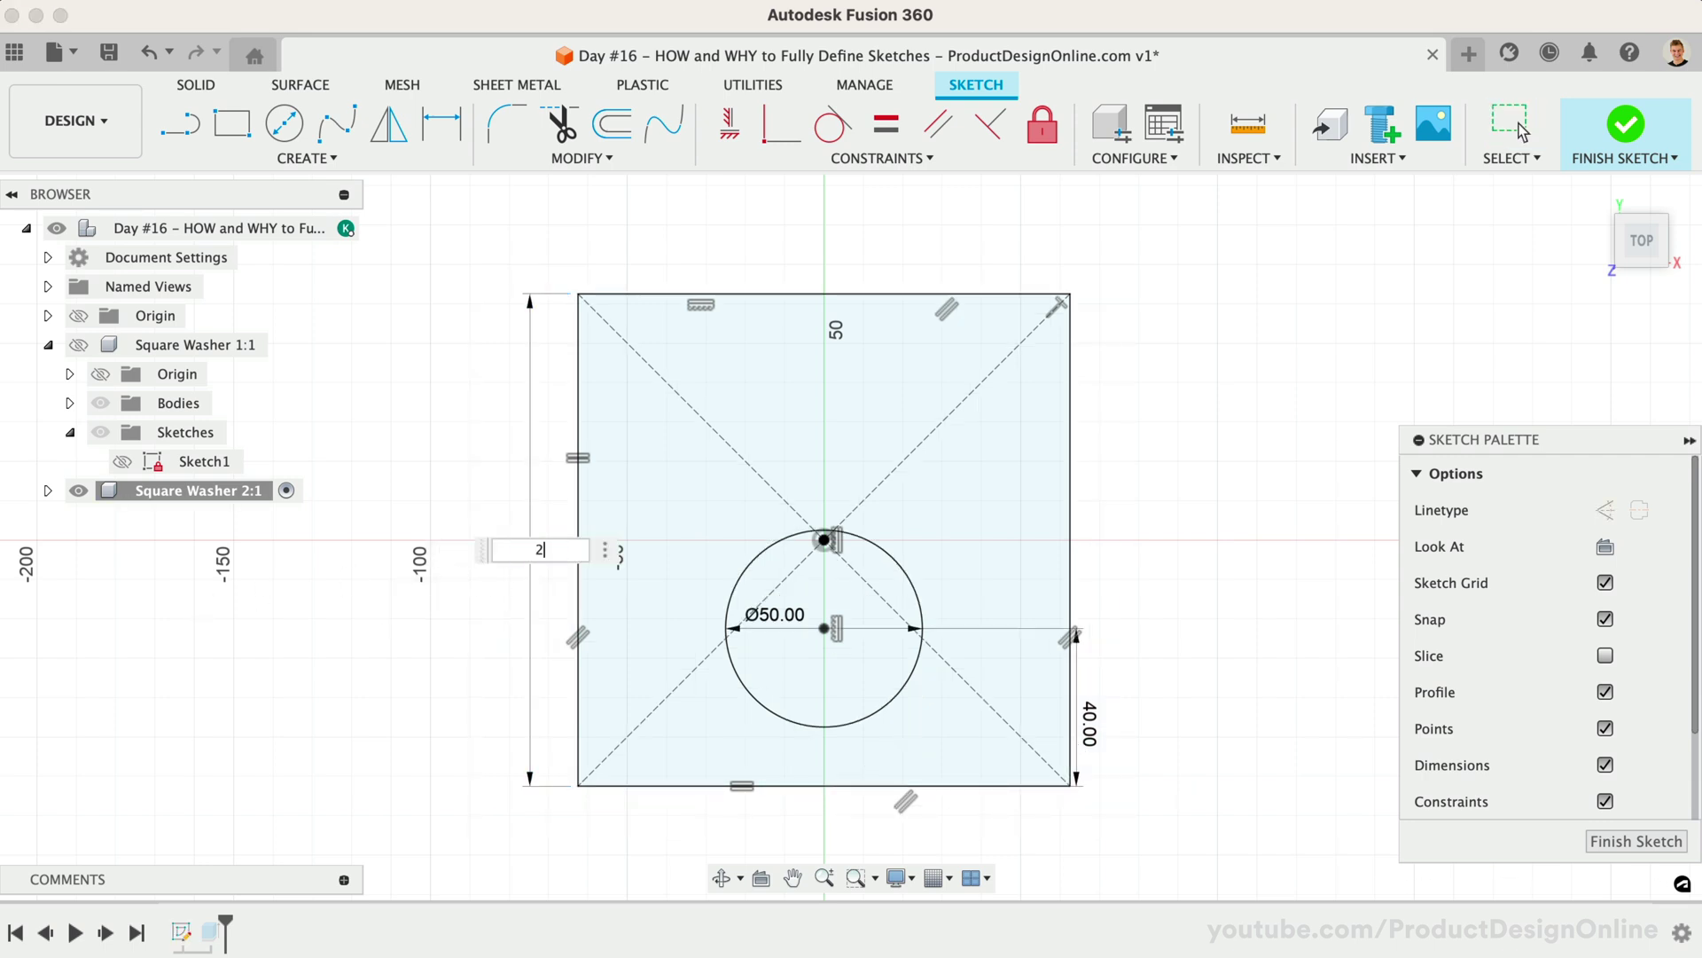
pyautogui.press('Return')
pyautogui.scroll(-3, 544, 497)
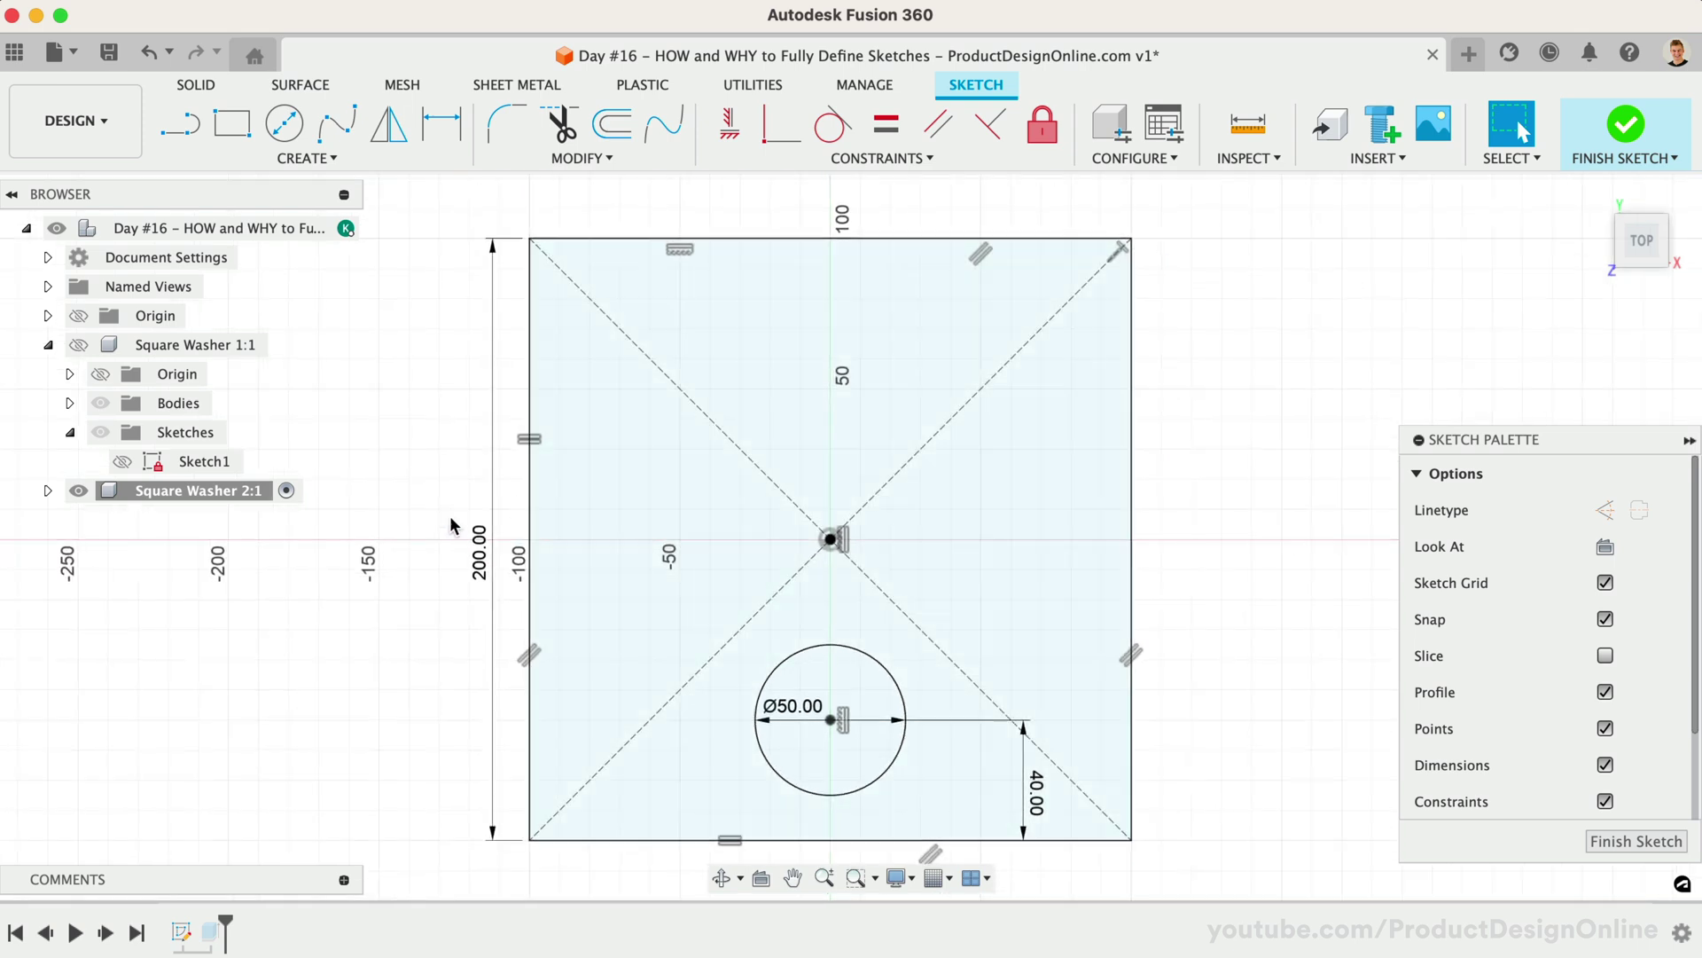
pyautogui.doubleClick(479, 551)
pyautogui.write('100')
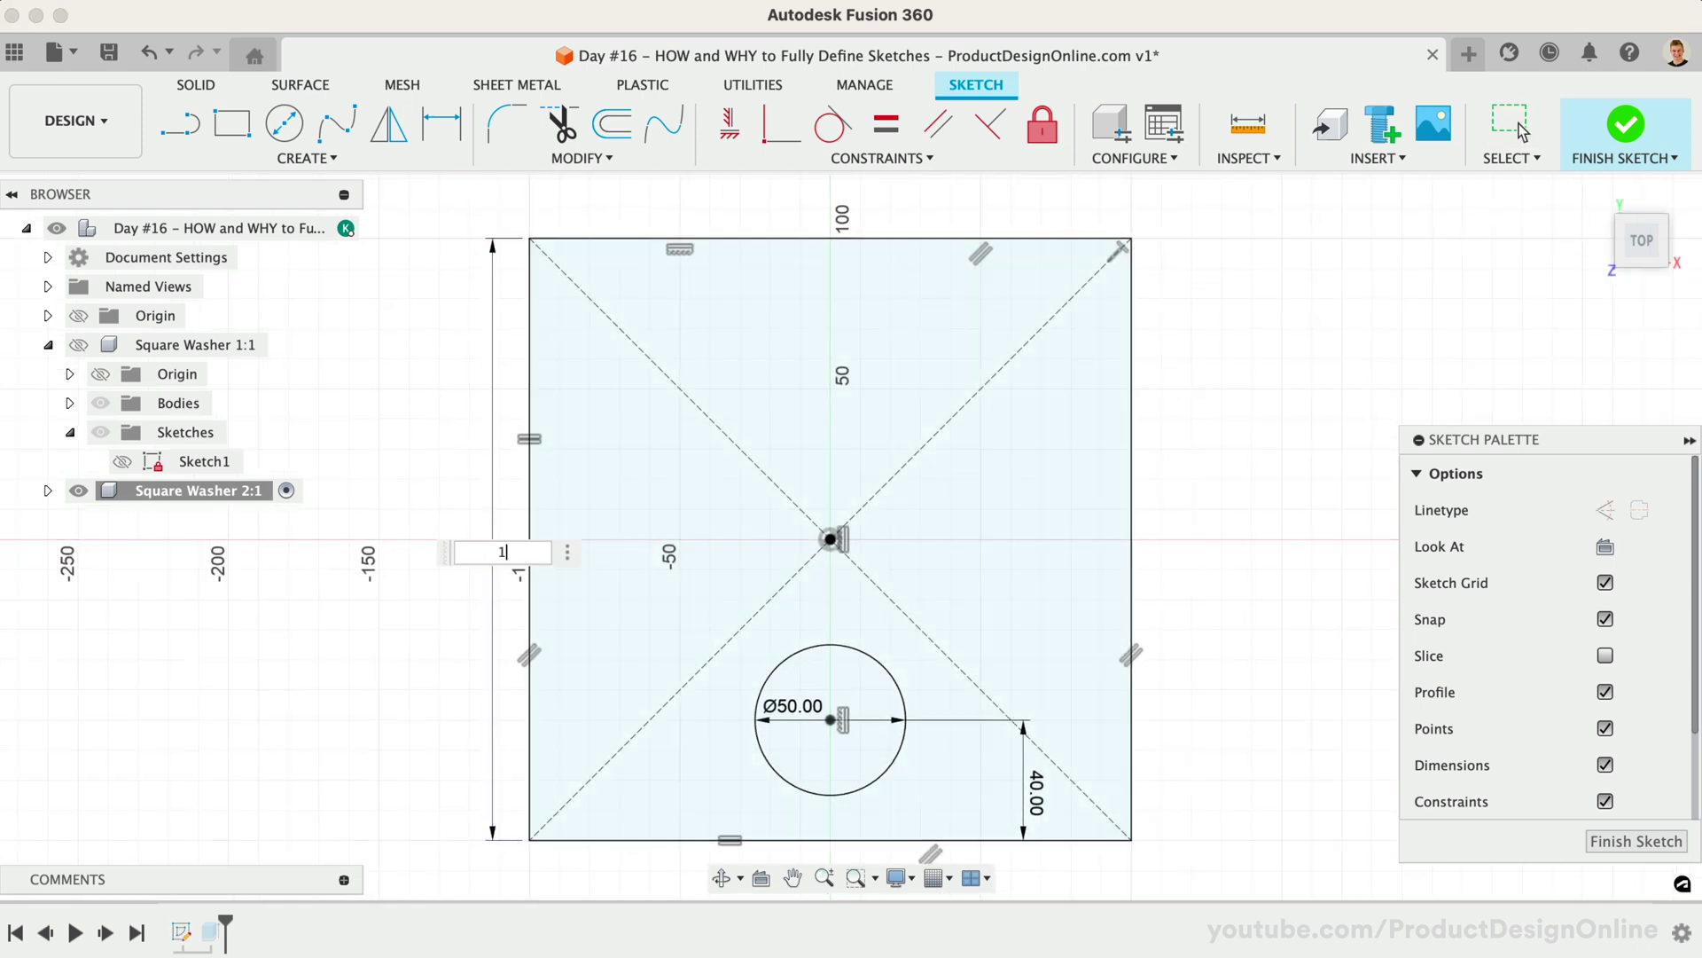
pyautogui.press('Return')
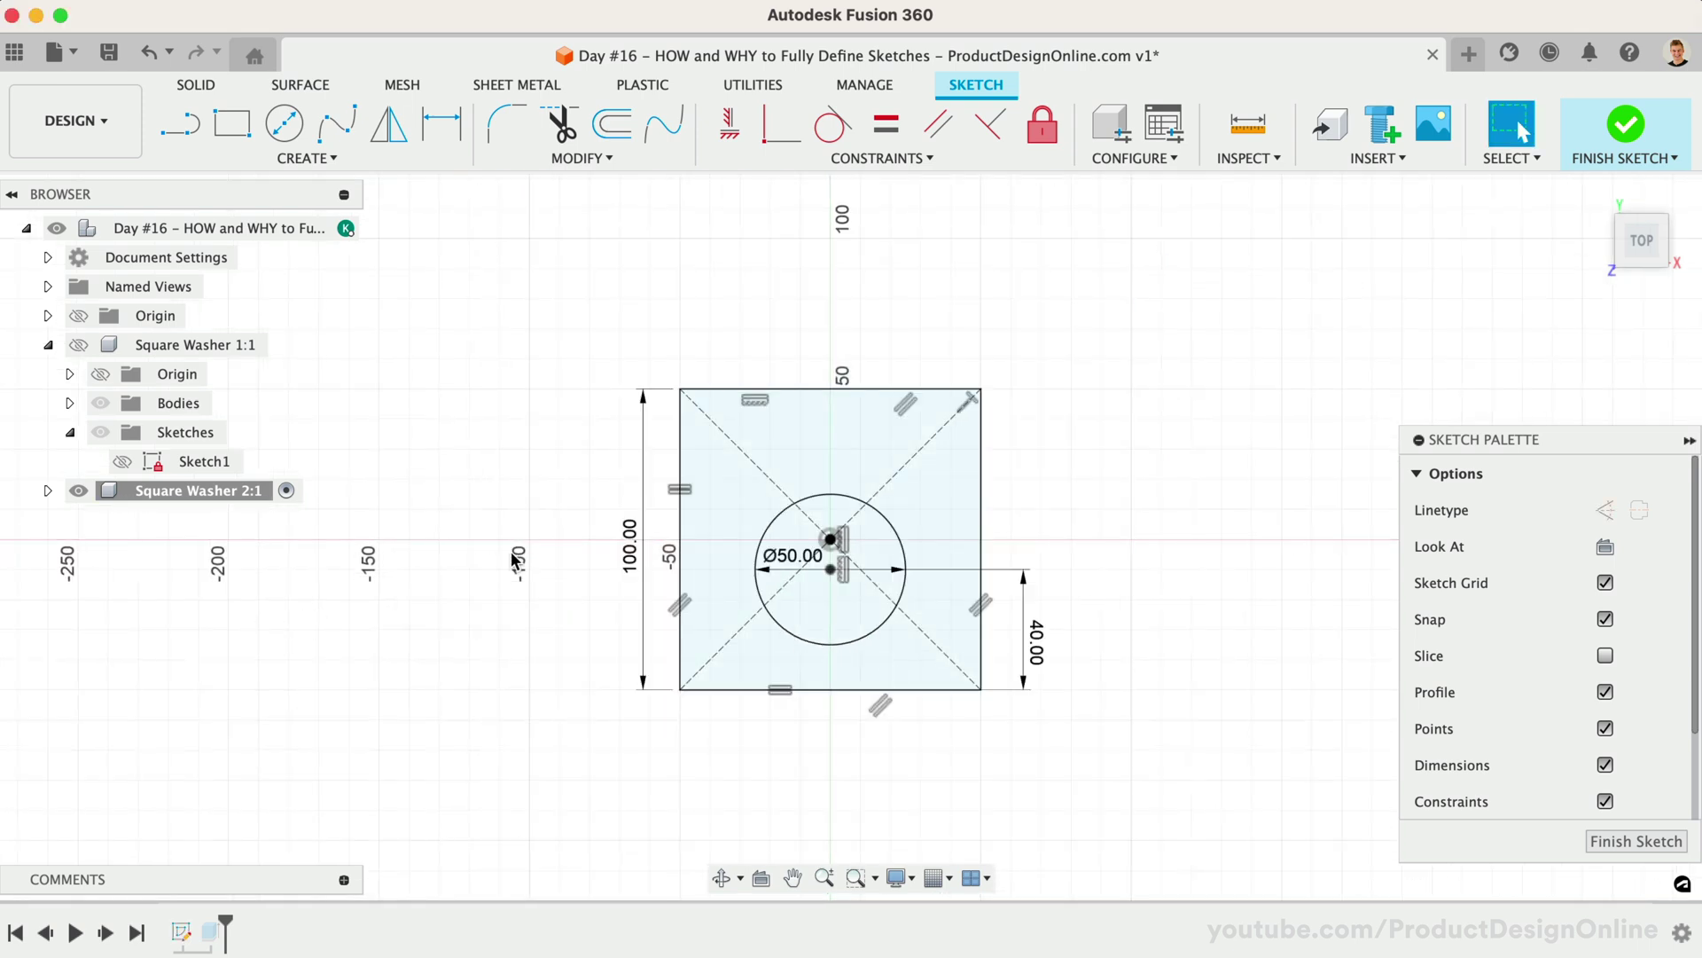
pyautogui.click(1625, 129)
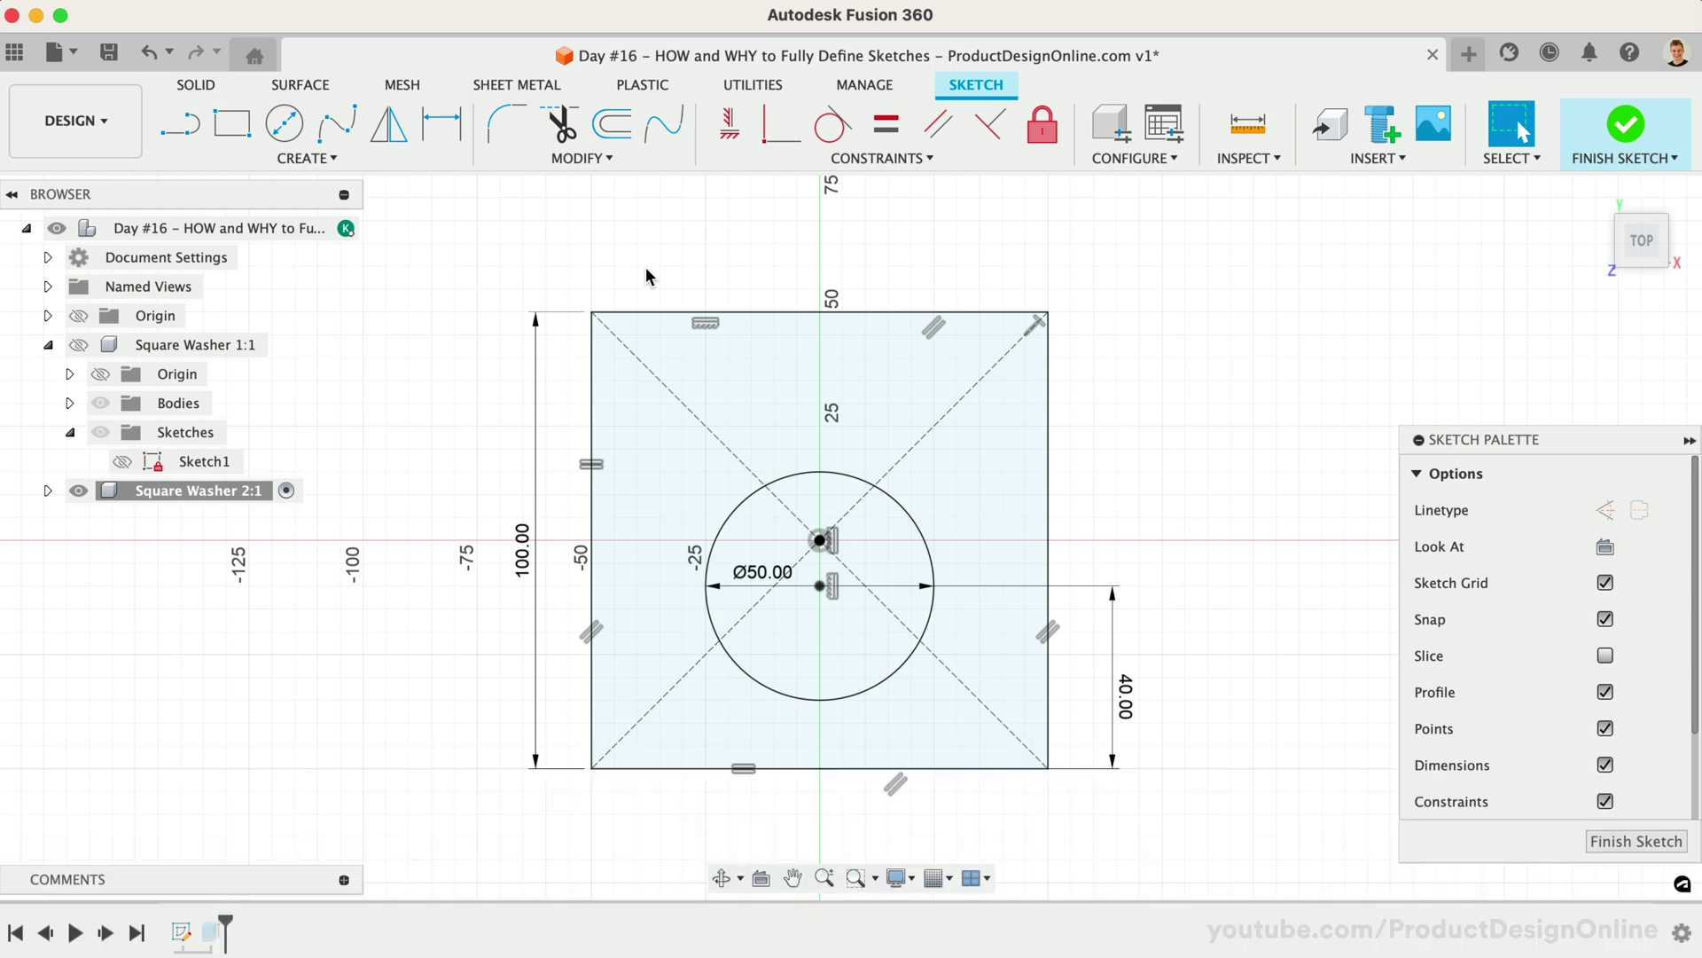
pyautogui.click(512, 130)
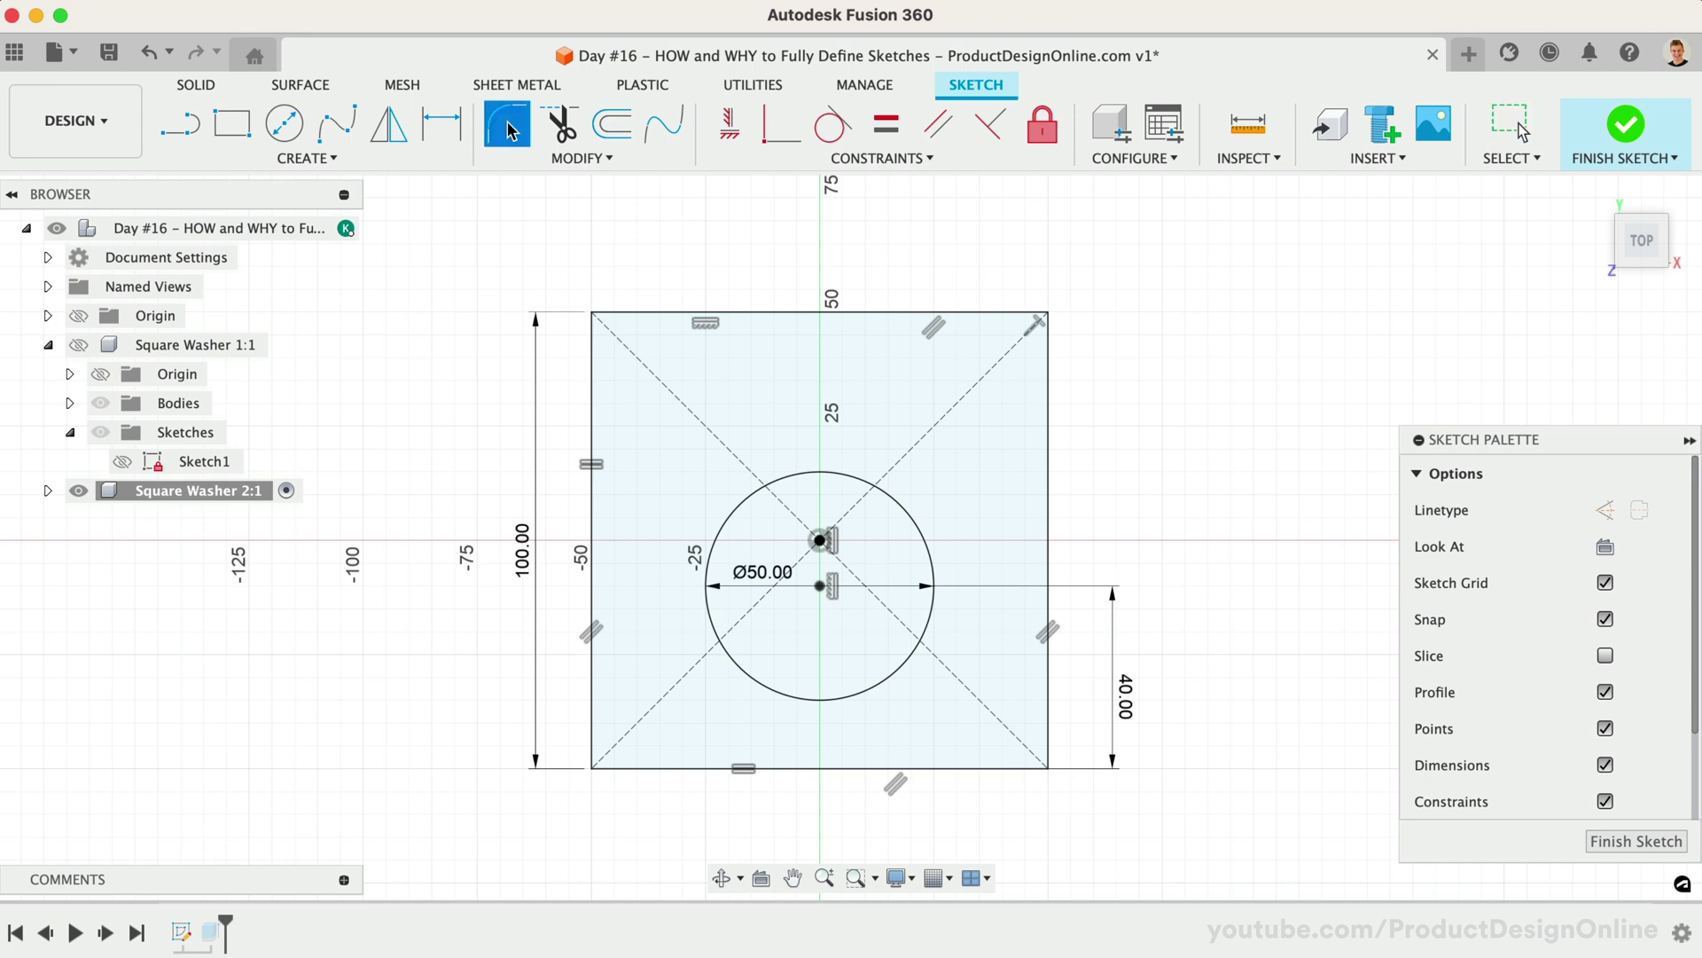
pyautogui.click(594, 346)
pyautogui.click(625, 313)
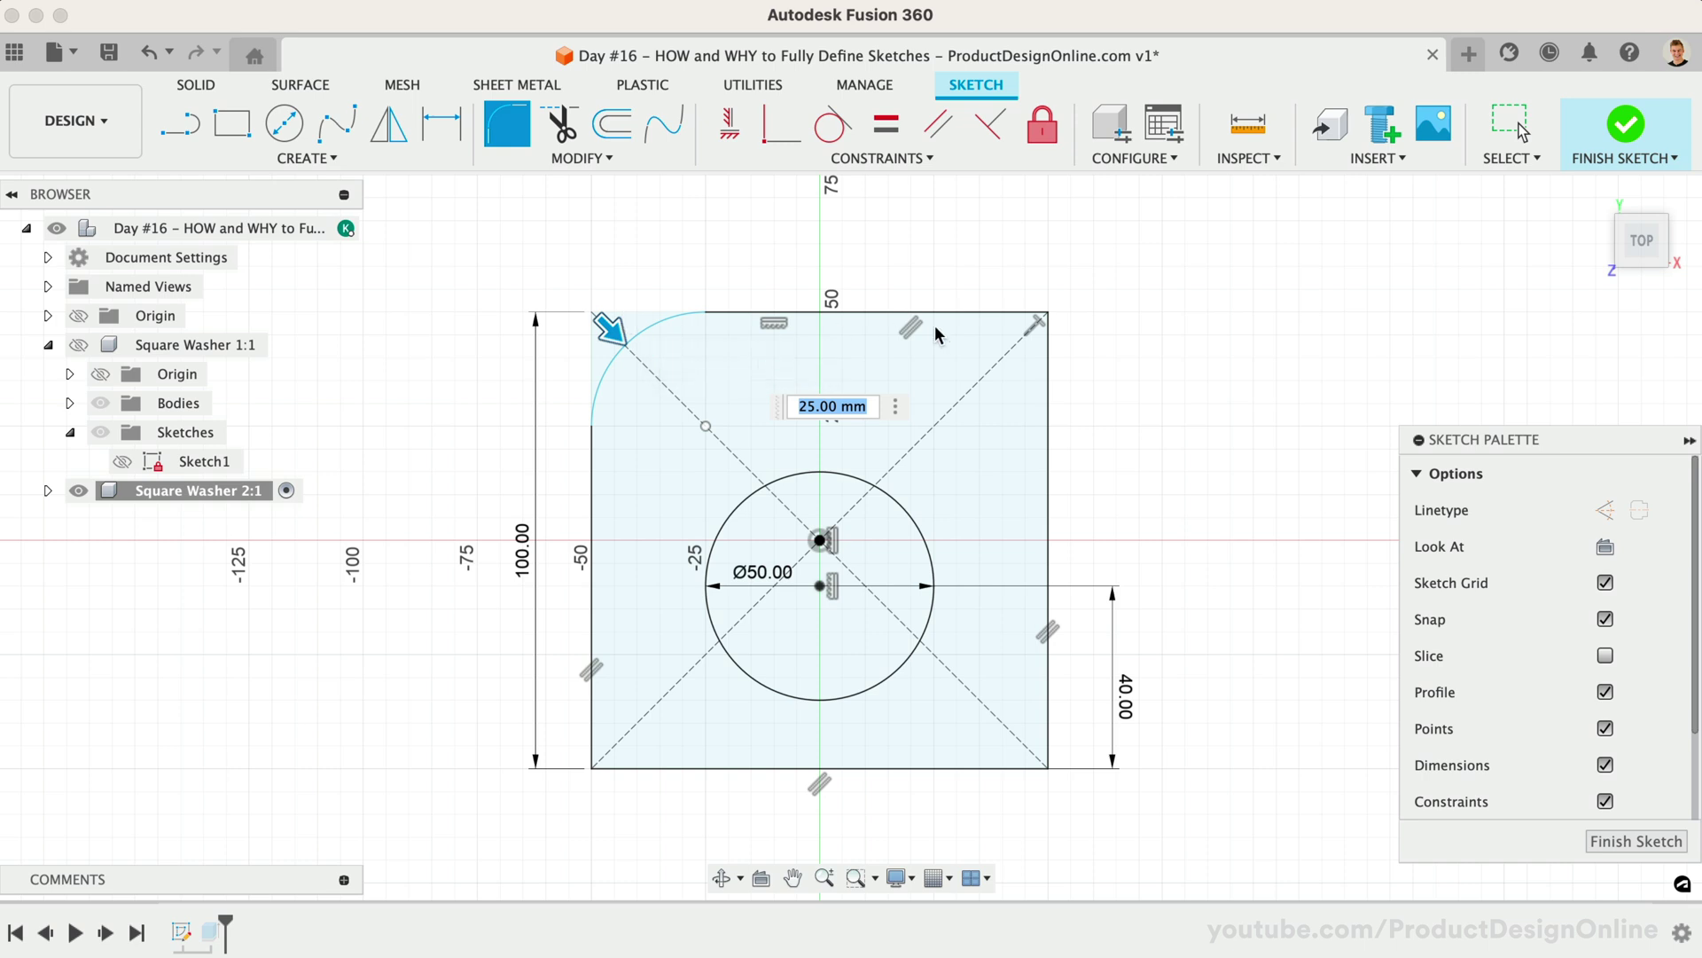
pyautogui.click(1011, 312)
pyautogui.click(1046, 382)
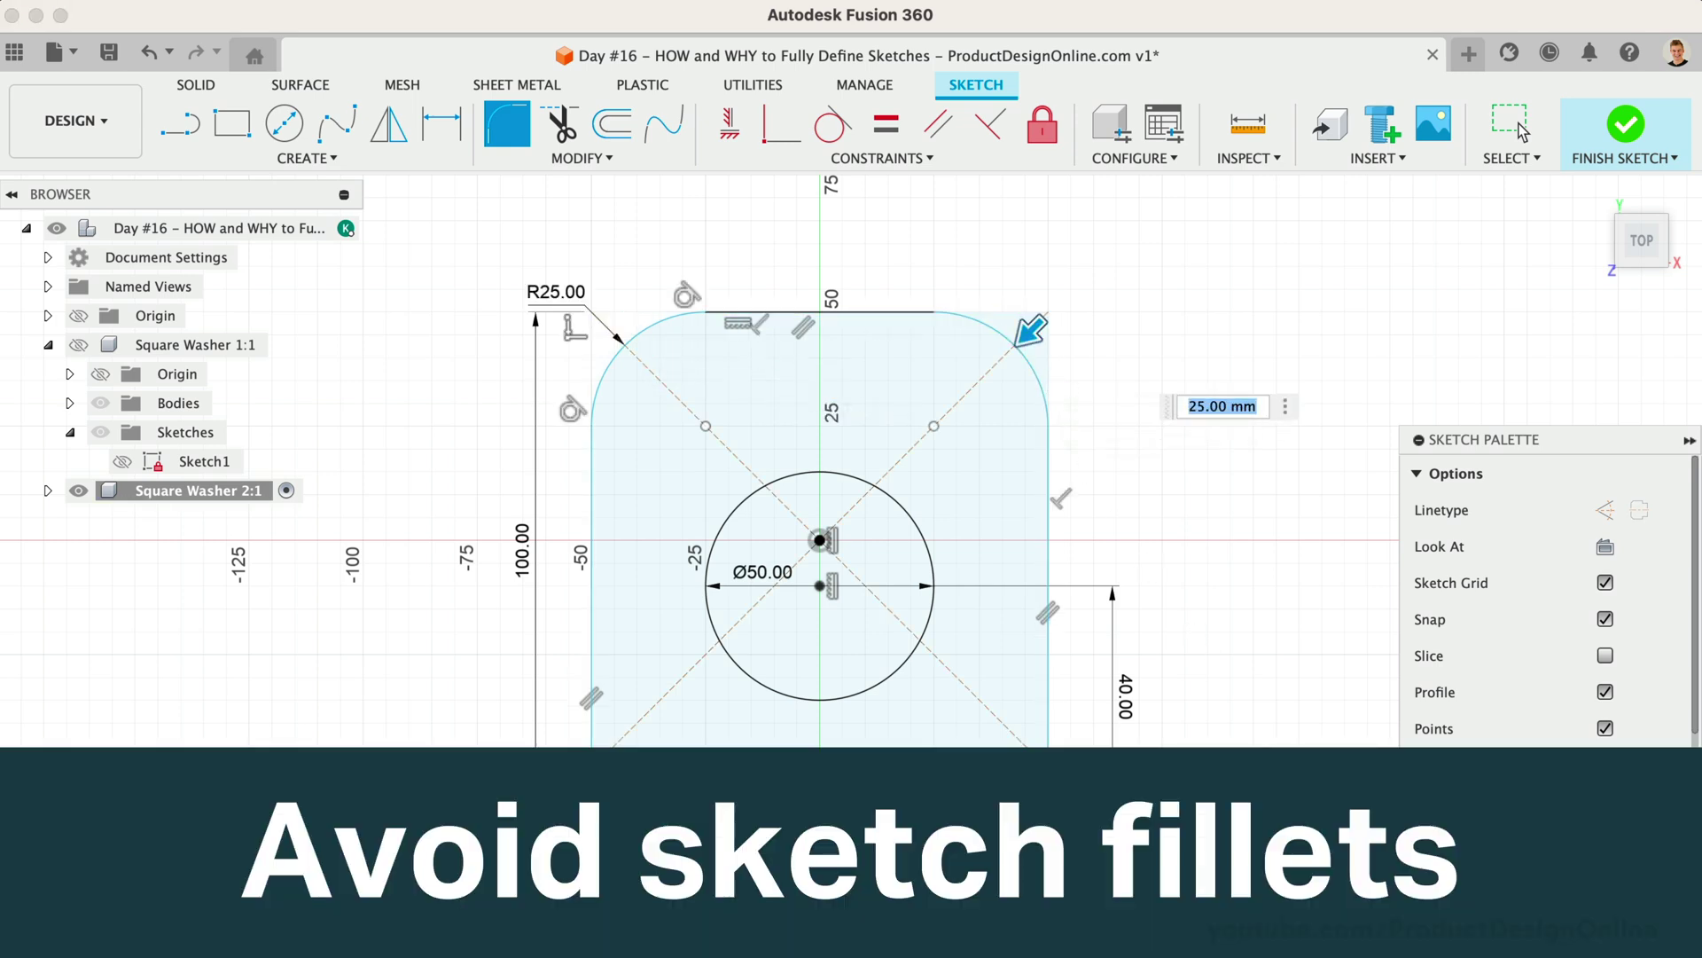
pyautogui.press('Return')
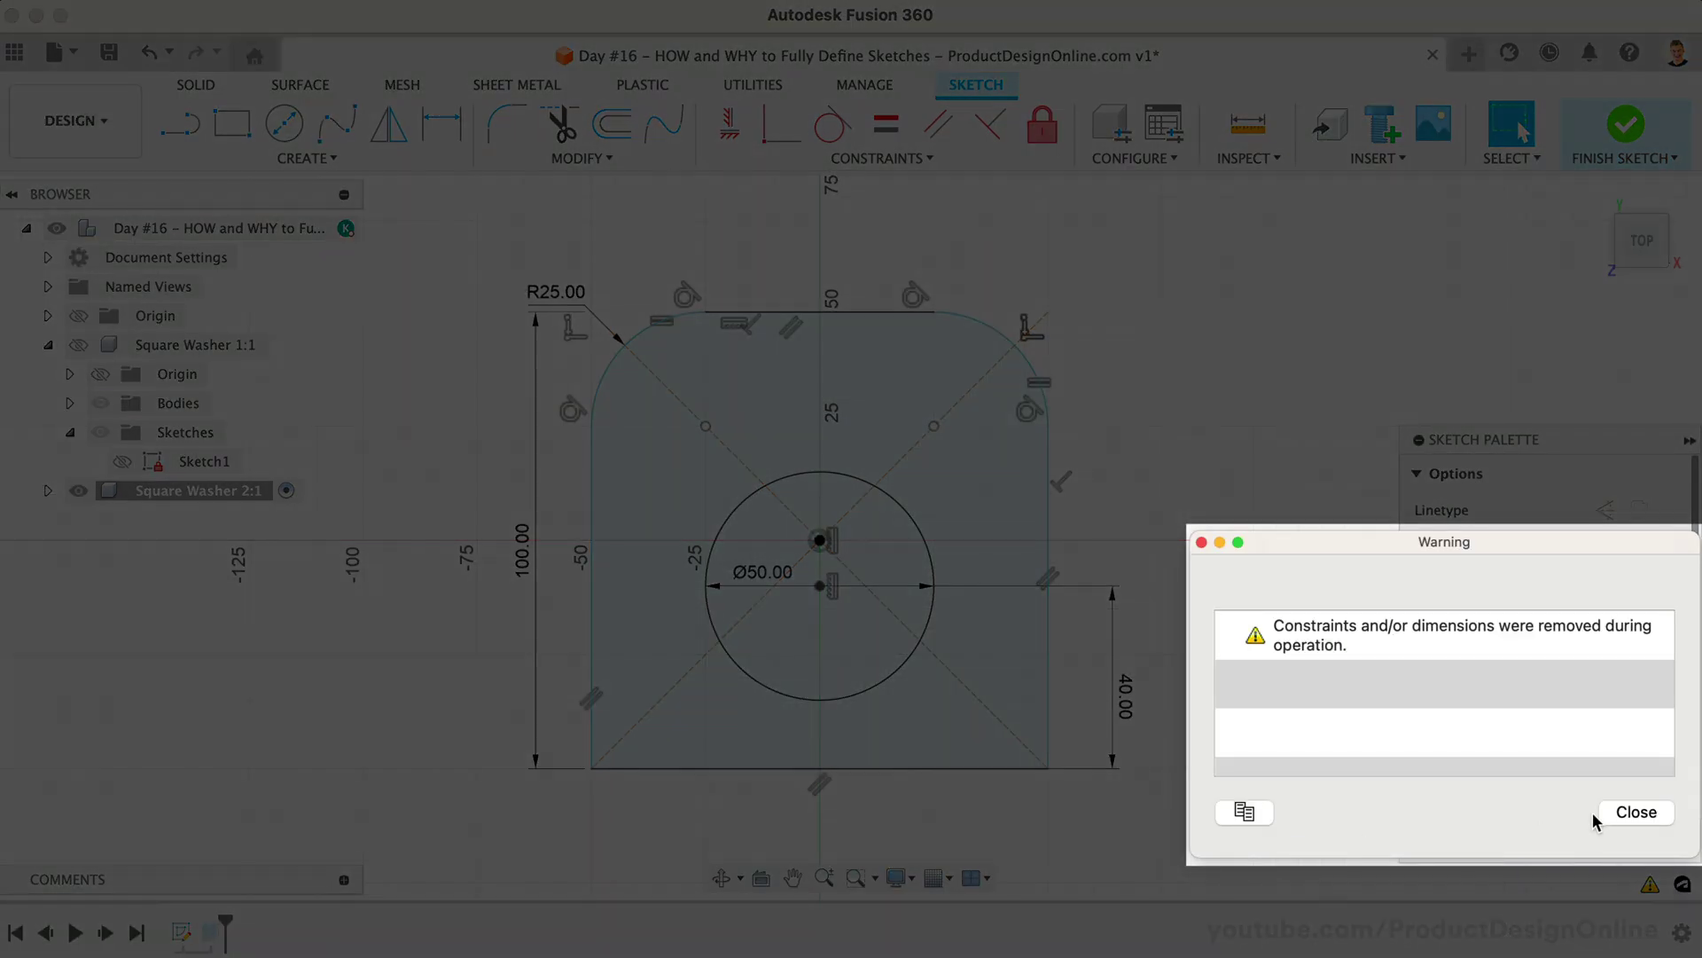
pyautogui.click(1626, 811)
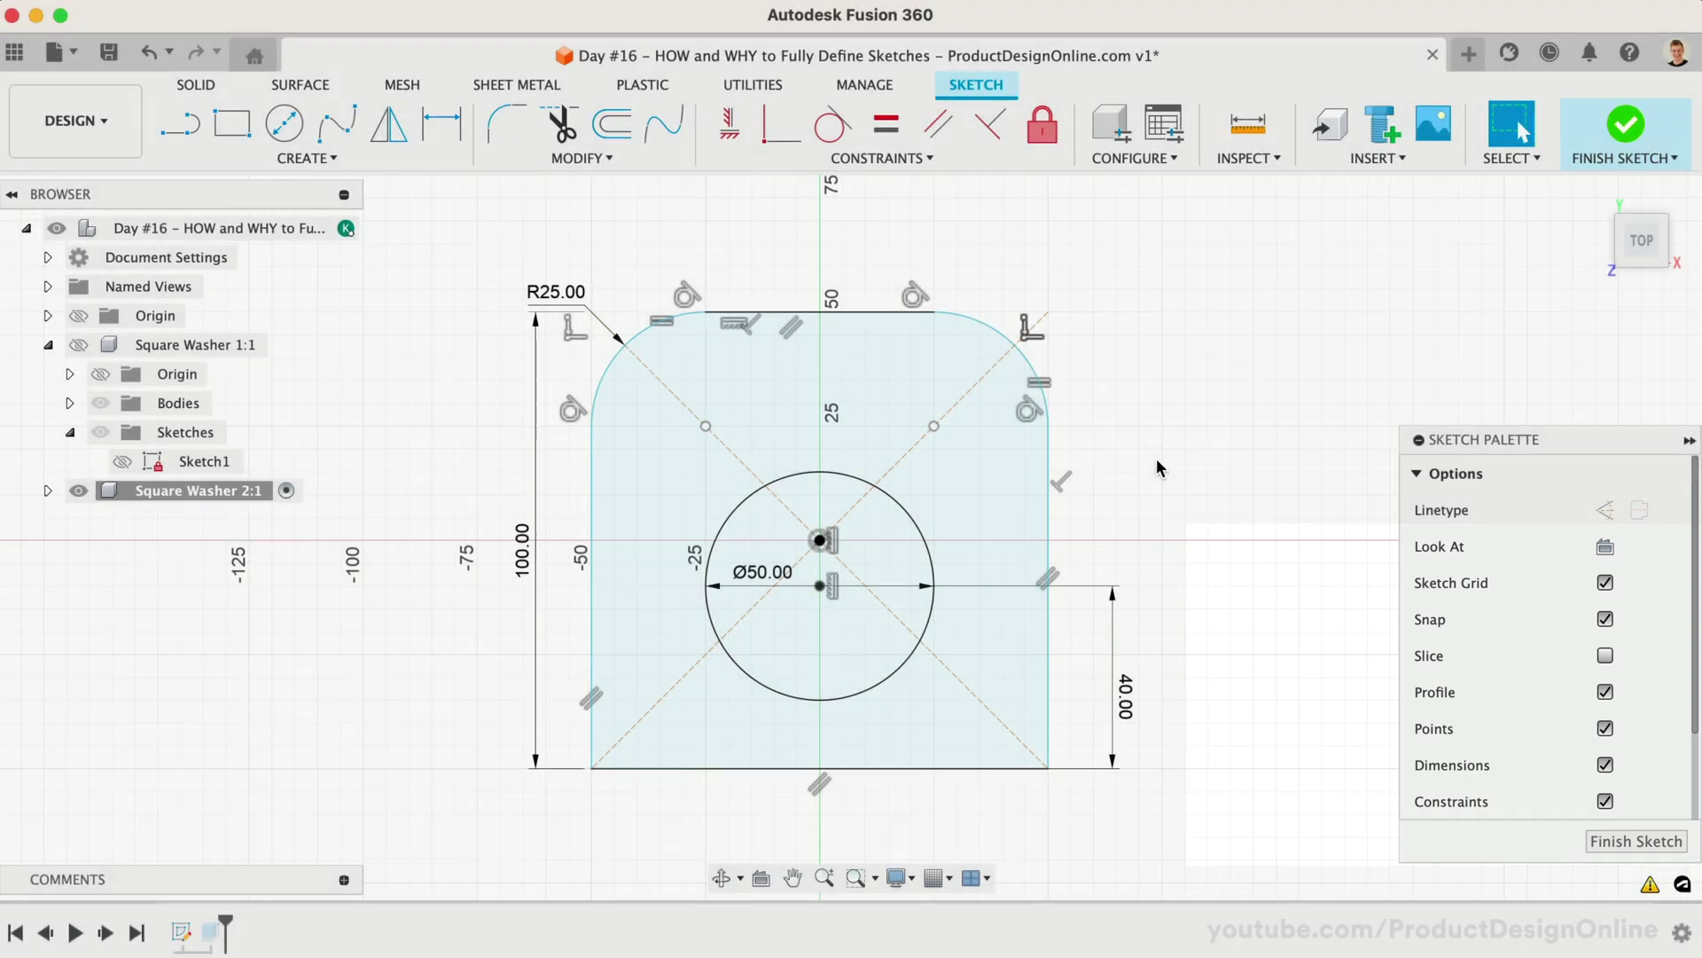
pyautogui.hotkey('ctrl', 'z')
pyautogui.hotkey('ctrl', 'z')
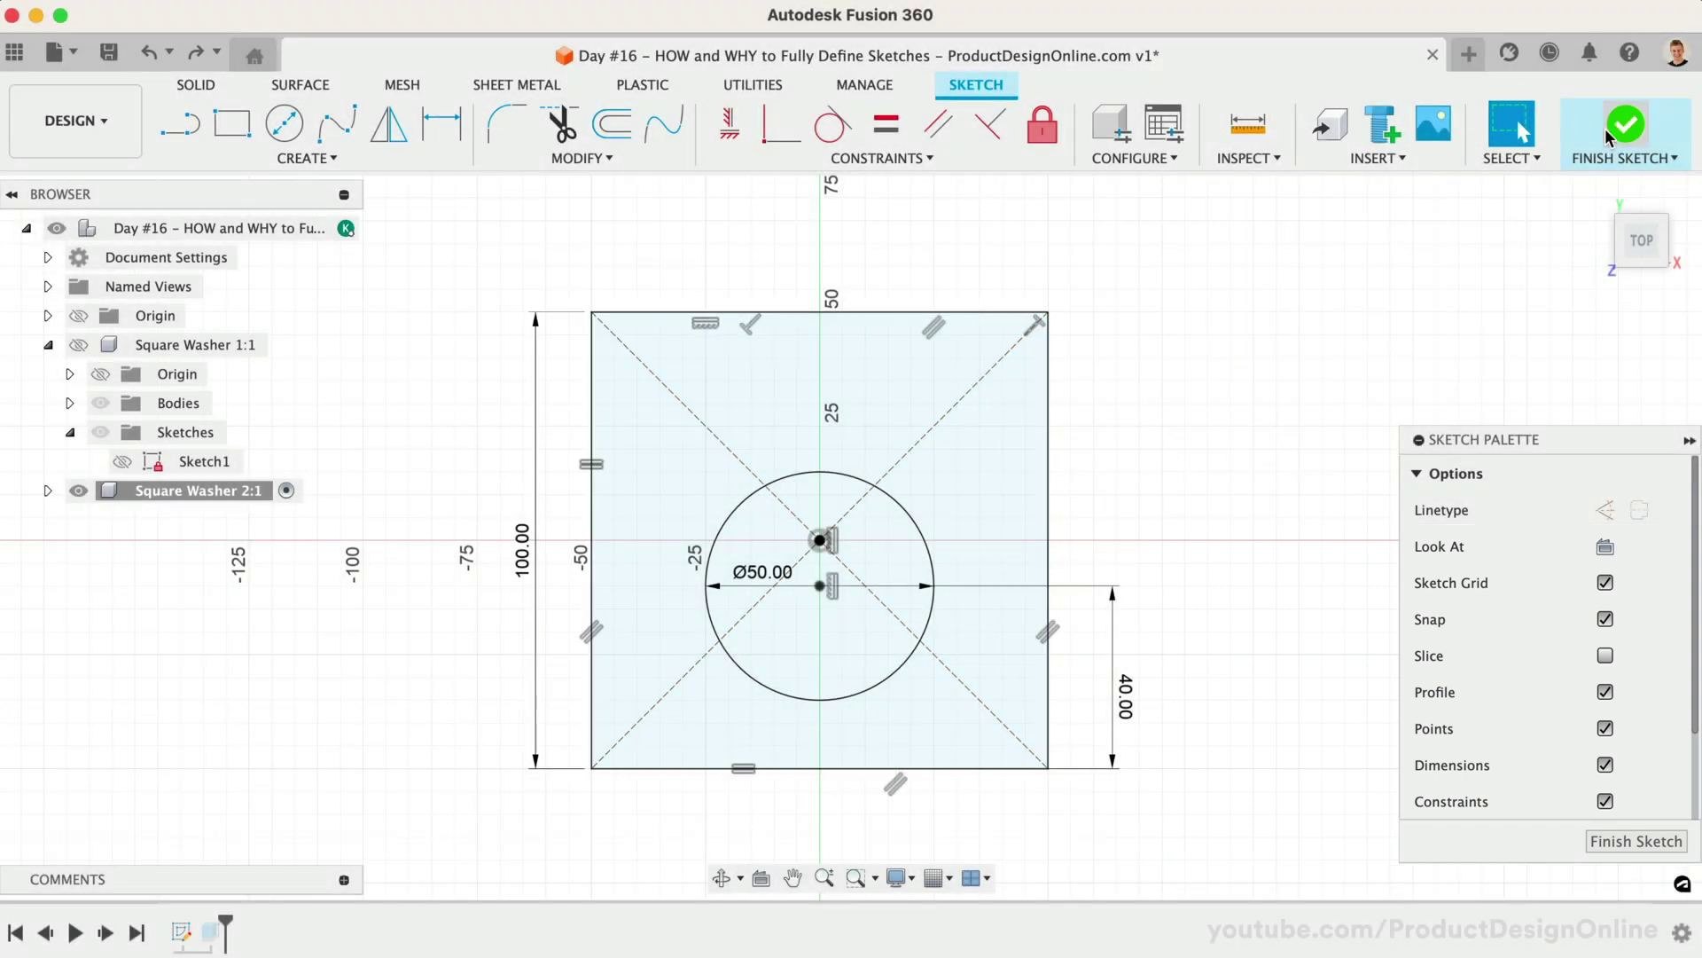
# - Finish the sketch and fillet the four vertical corner edges of the washer at 15 mm
pyautogui.click(1608, 136)
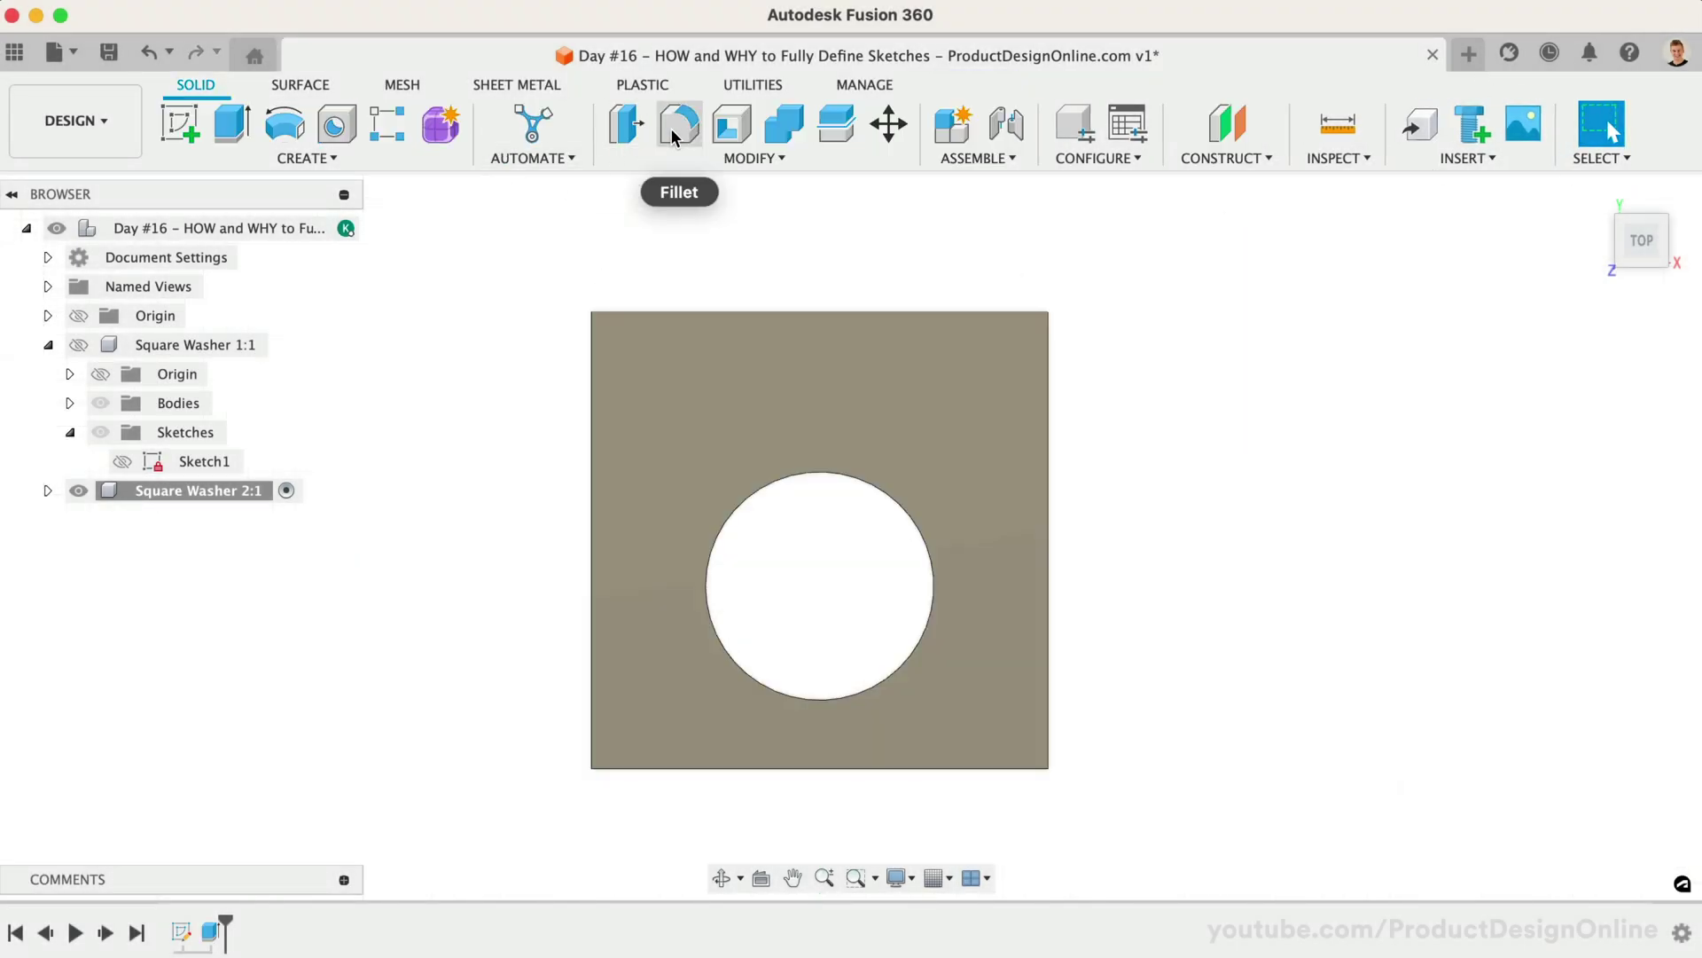
pyautogui.click(674, 135)
pyautogui.moveTo(1641, 238)
pyautogui.mouseDown()
pyautogui.moveTo(1629, 229)
pyautogui.moveTo(1625, 258)
pyautogui.mouseUp()
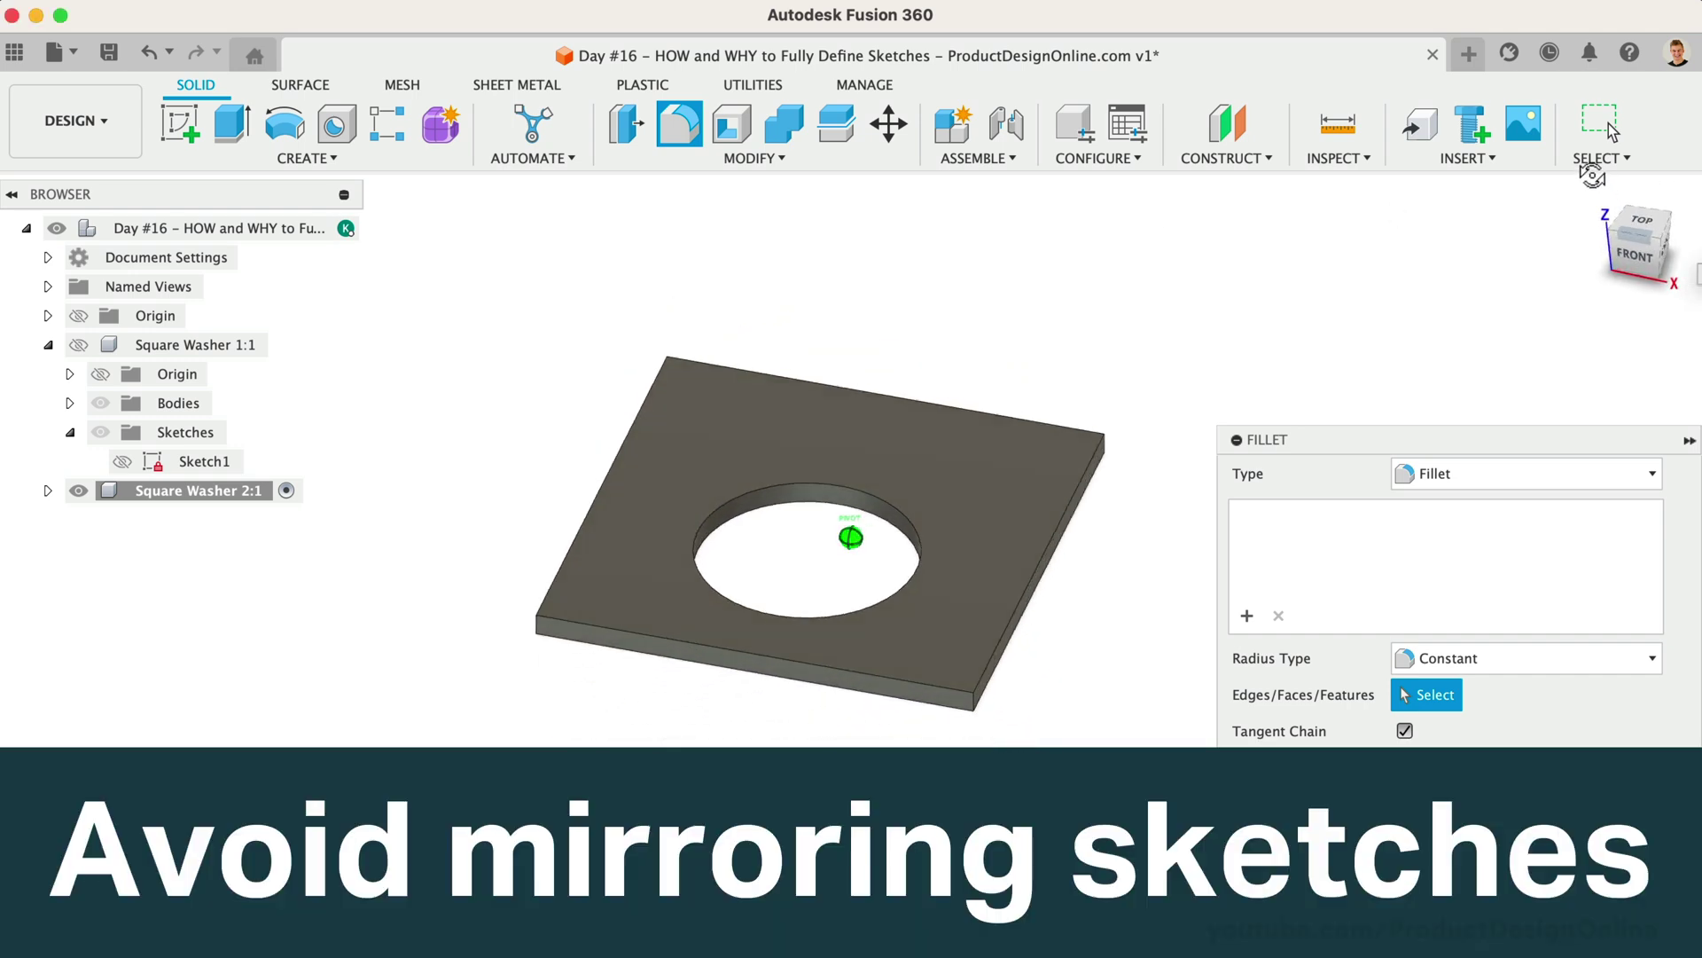
pyautogui.click(971, 707)
pyautogui.click(535, 627)
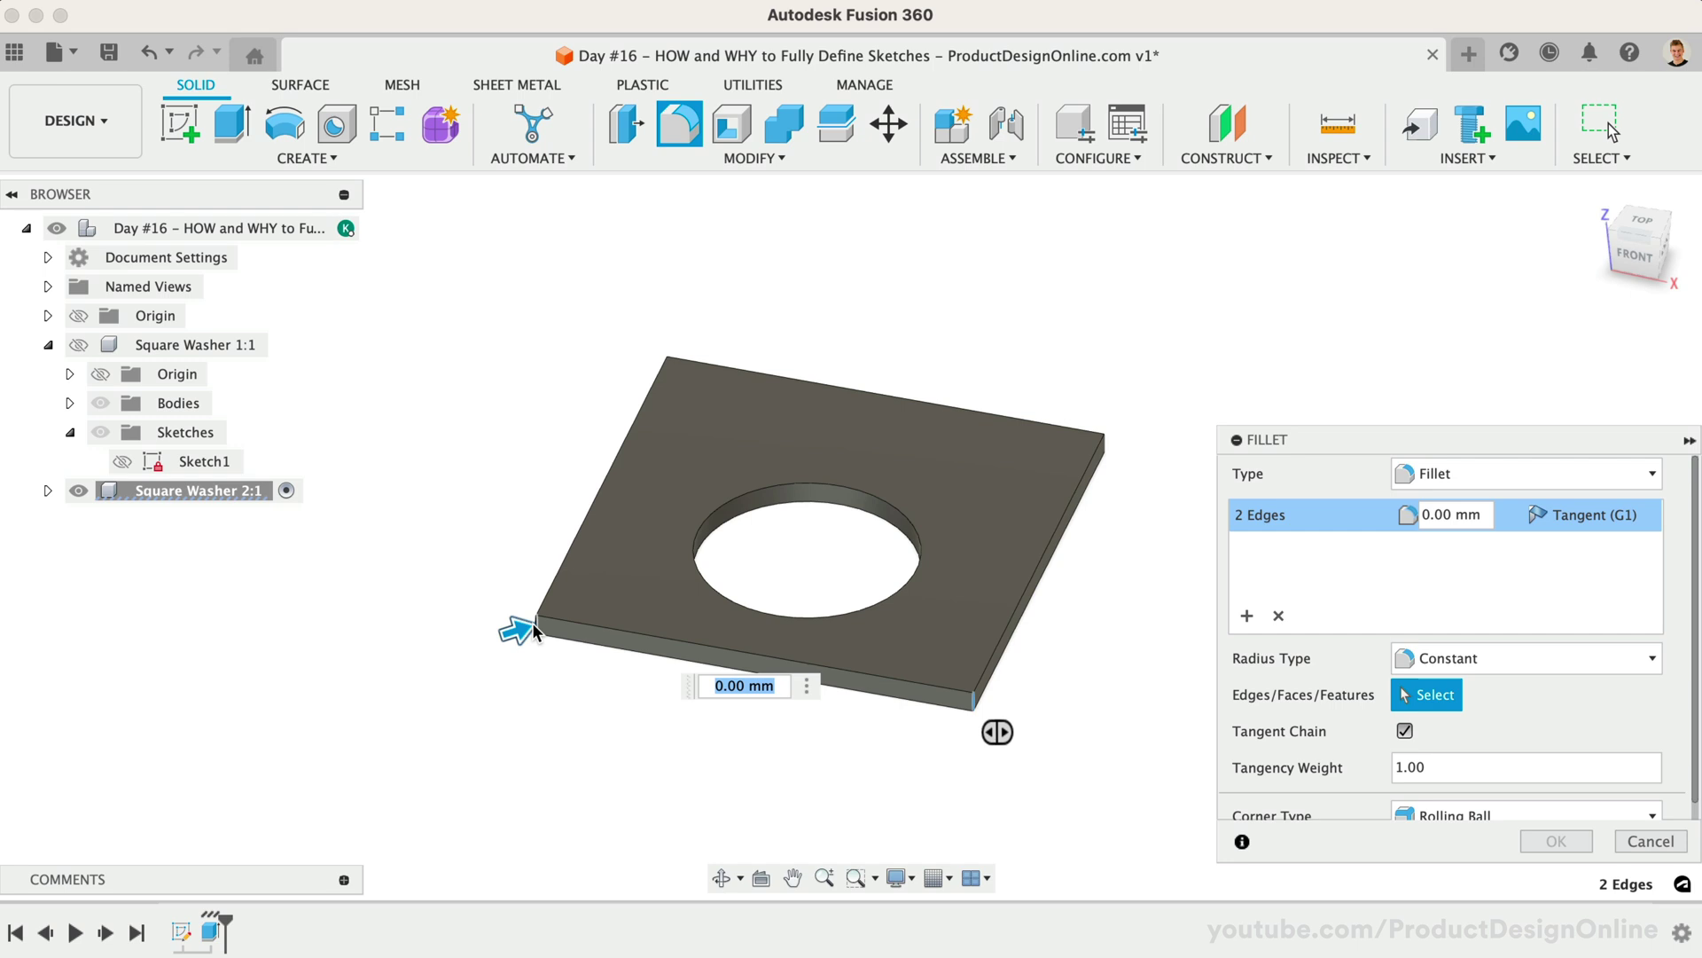
pyautogui.write('15')
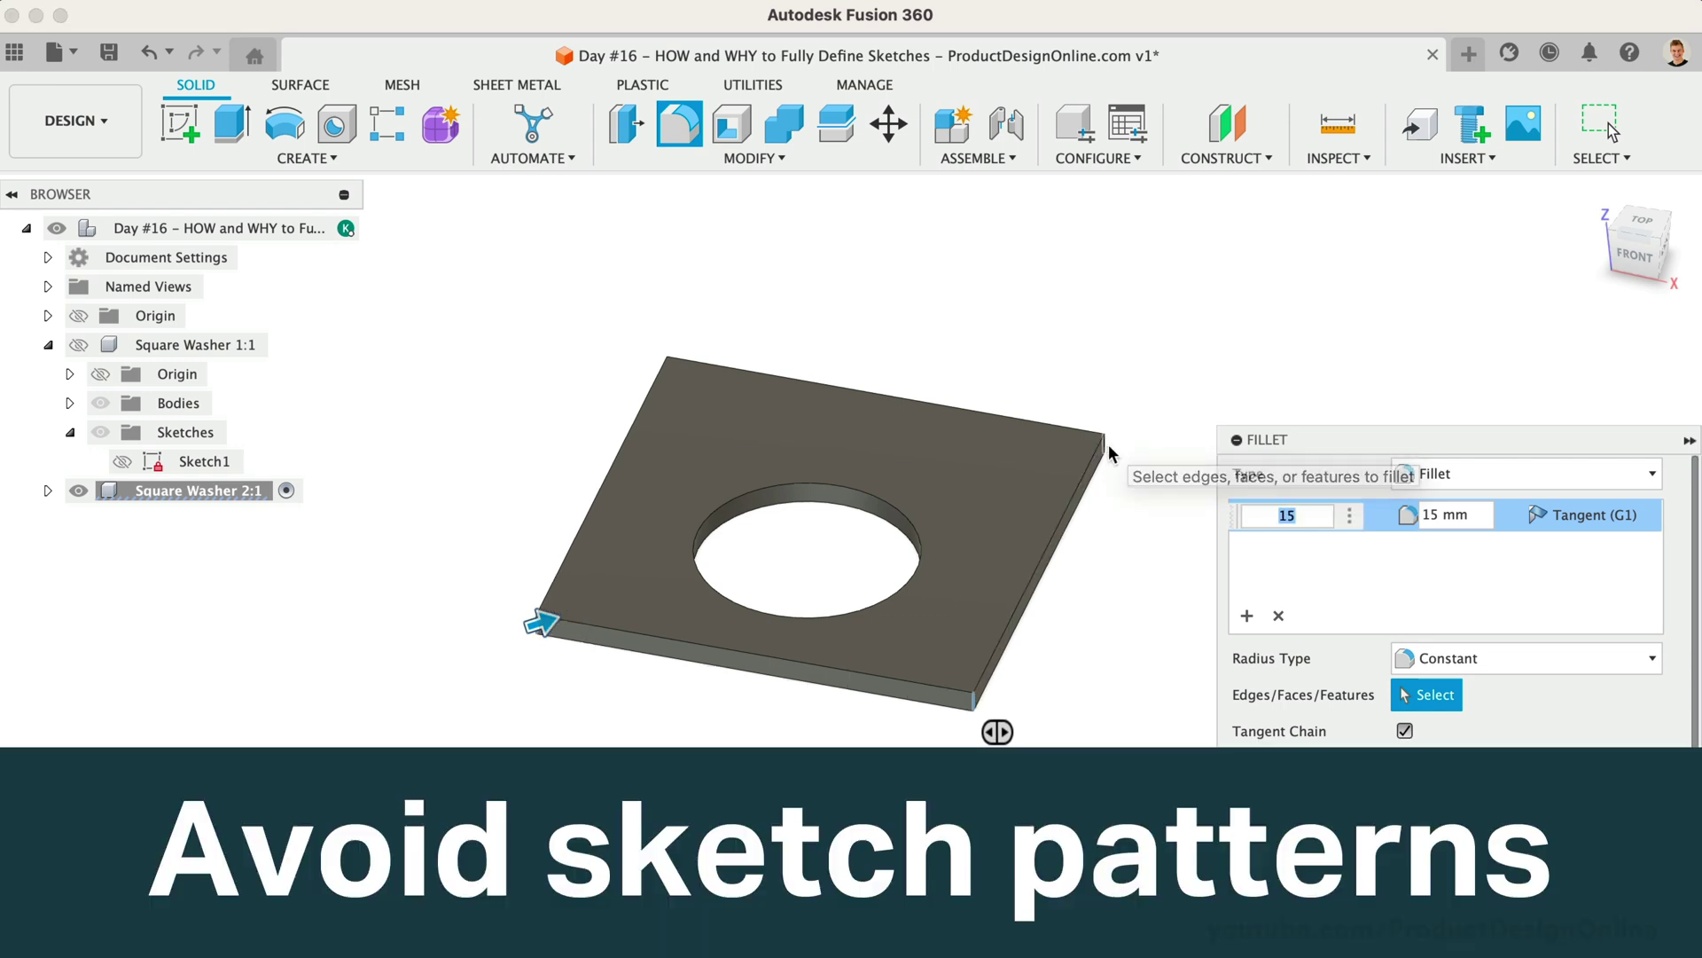
pyautogui.click(1107, 446)
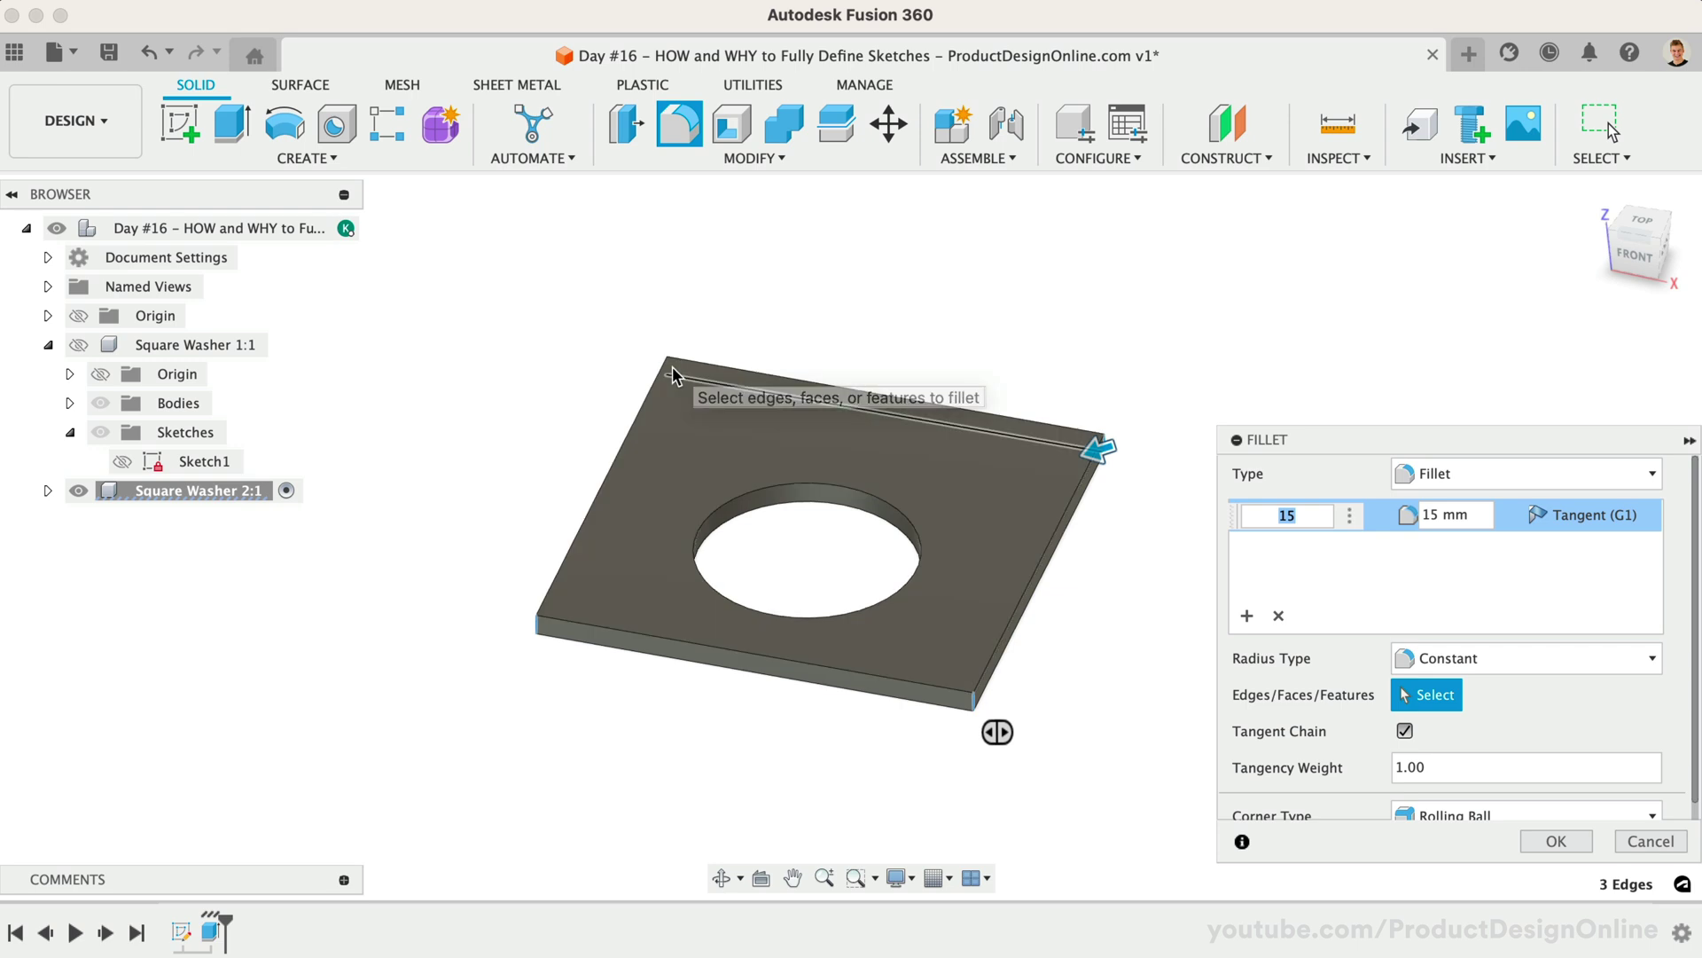
pyautogui.click(673, 372)
pyautogui.click(1552, 845)
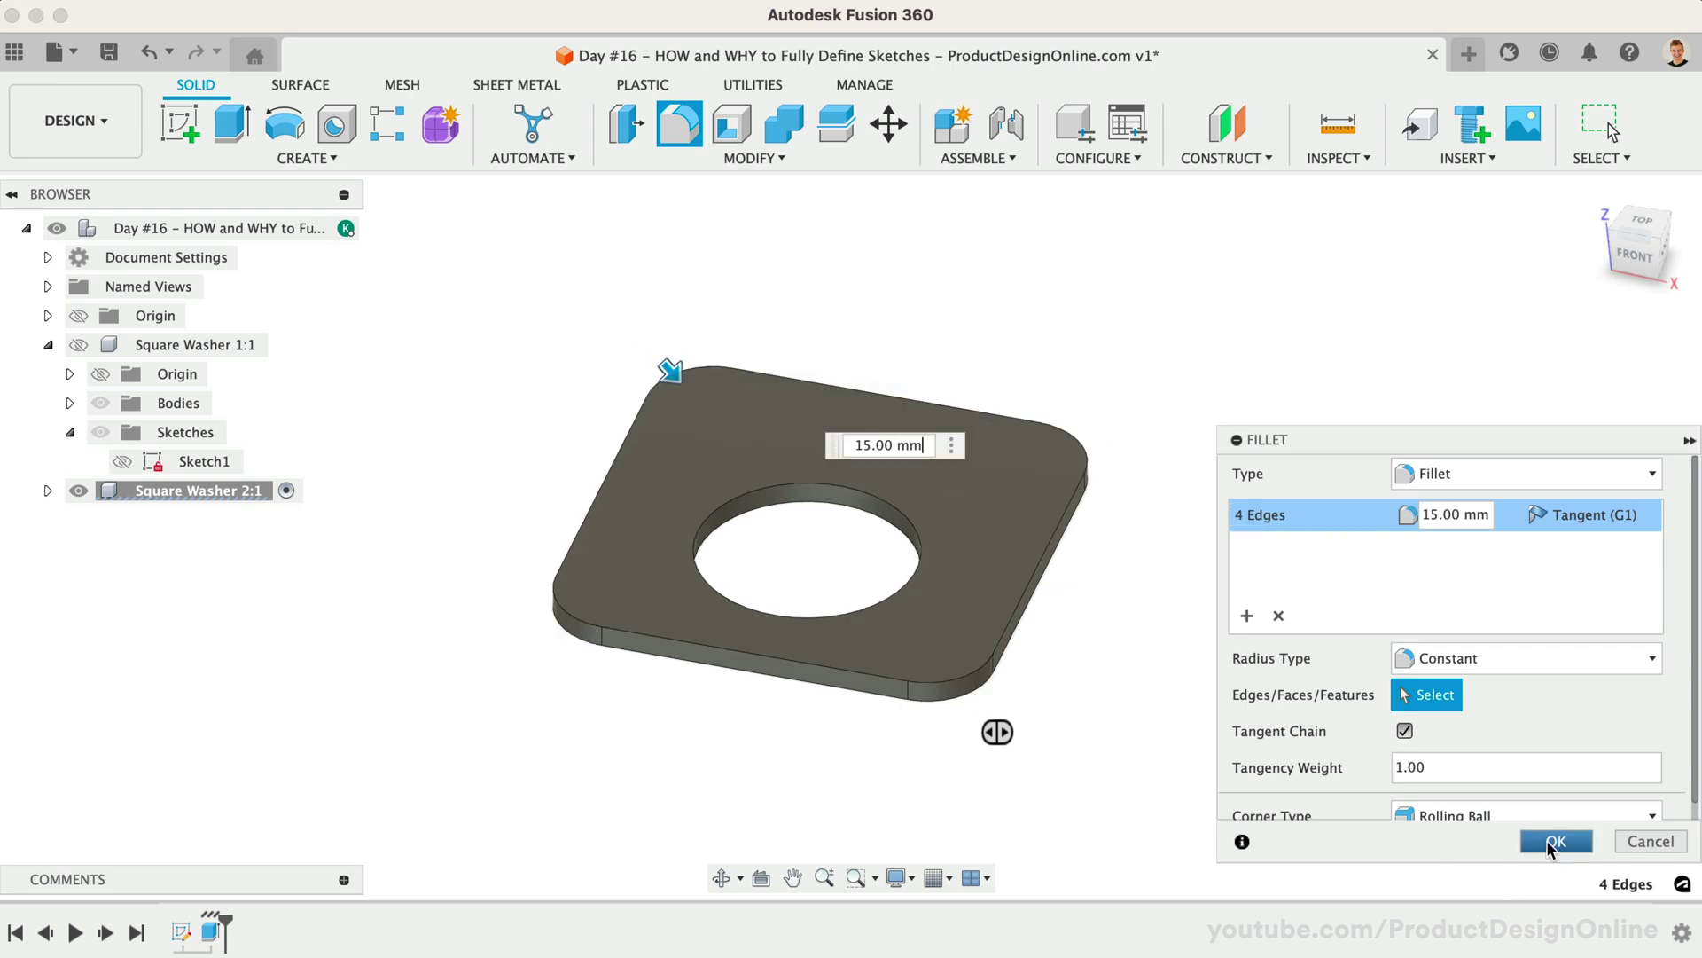